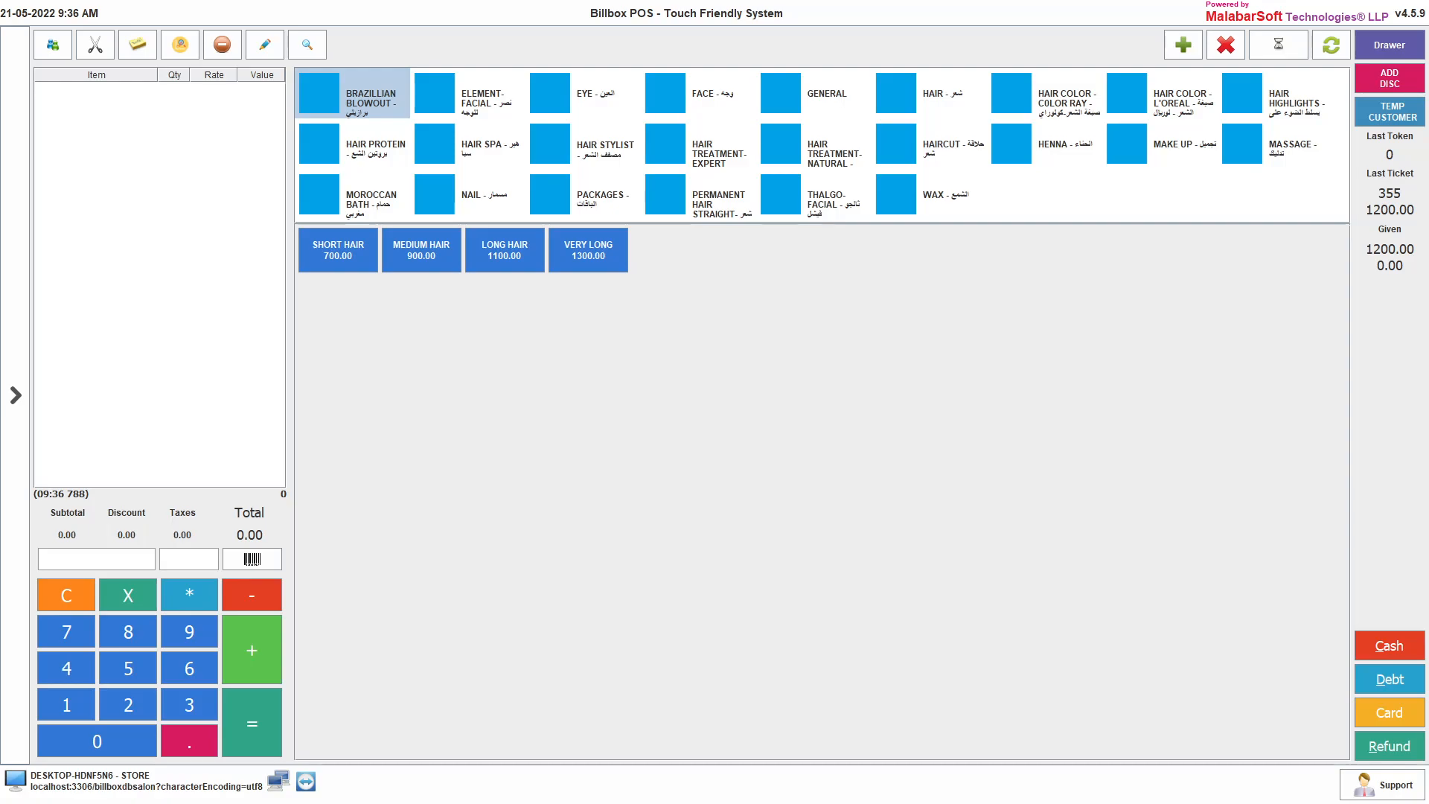
# Step: Keep the ticket mode on kiosk in the General configuration settings and save the configuration
pyautogui.click(7, 515)
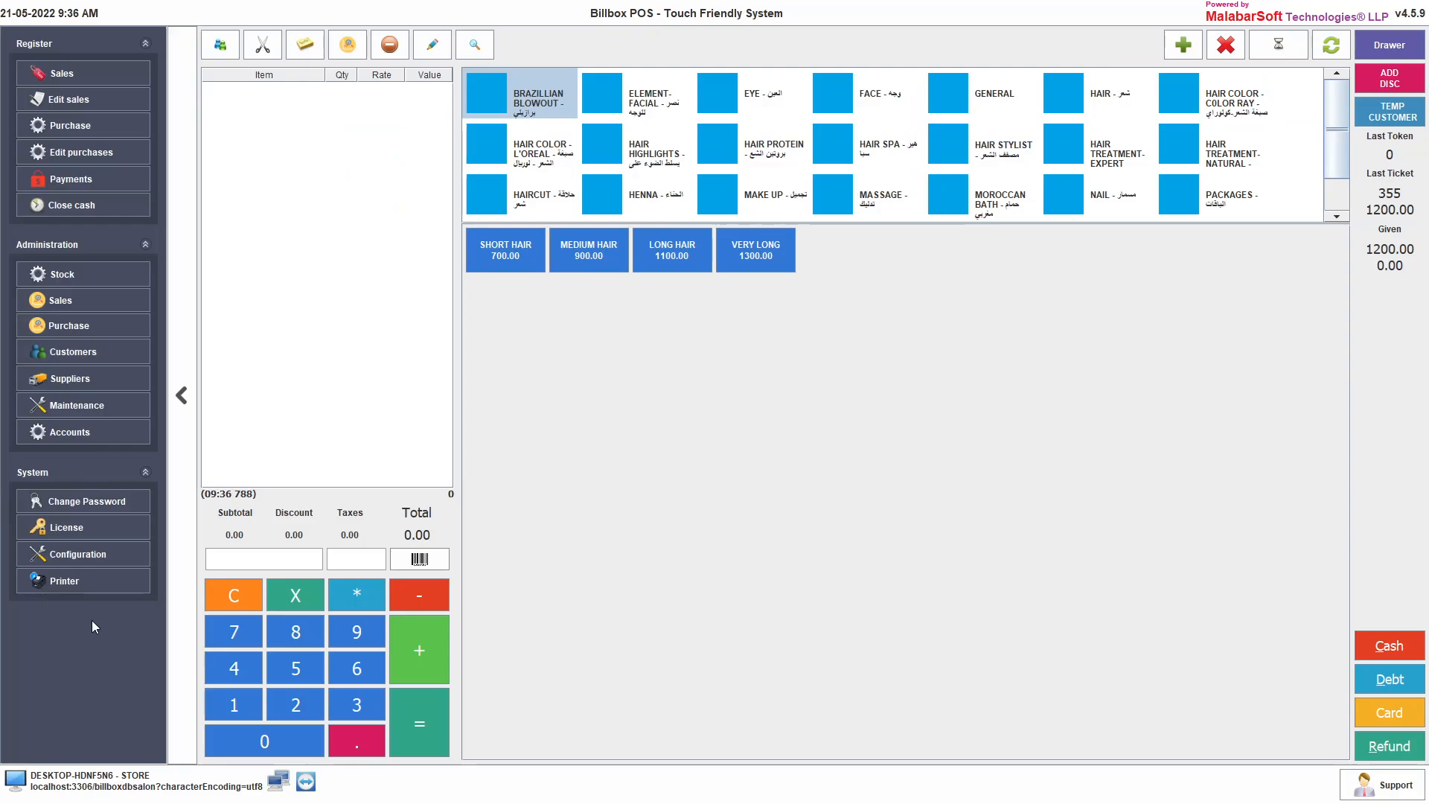
pyautogui.click(92, 553)
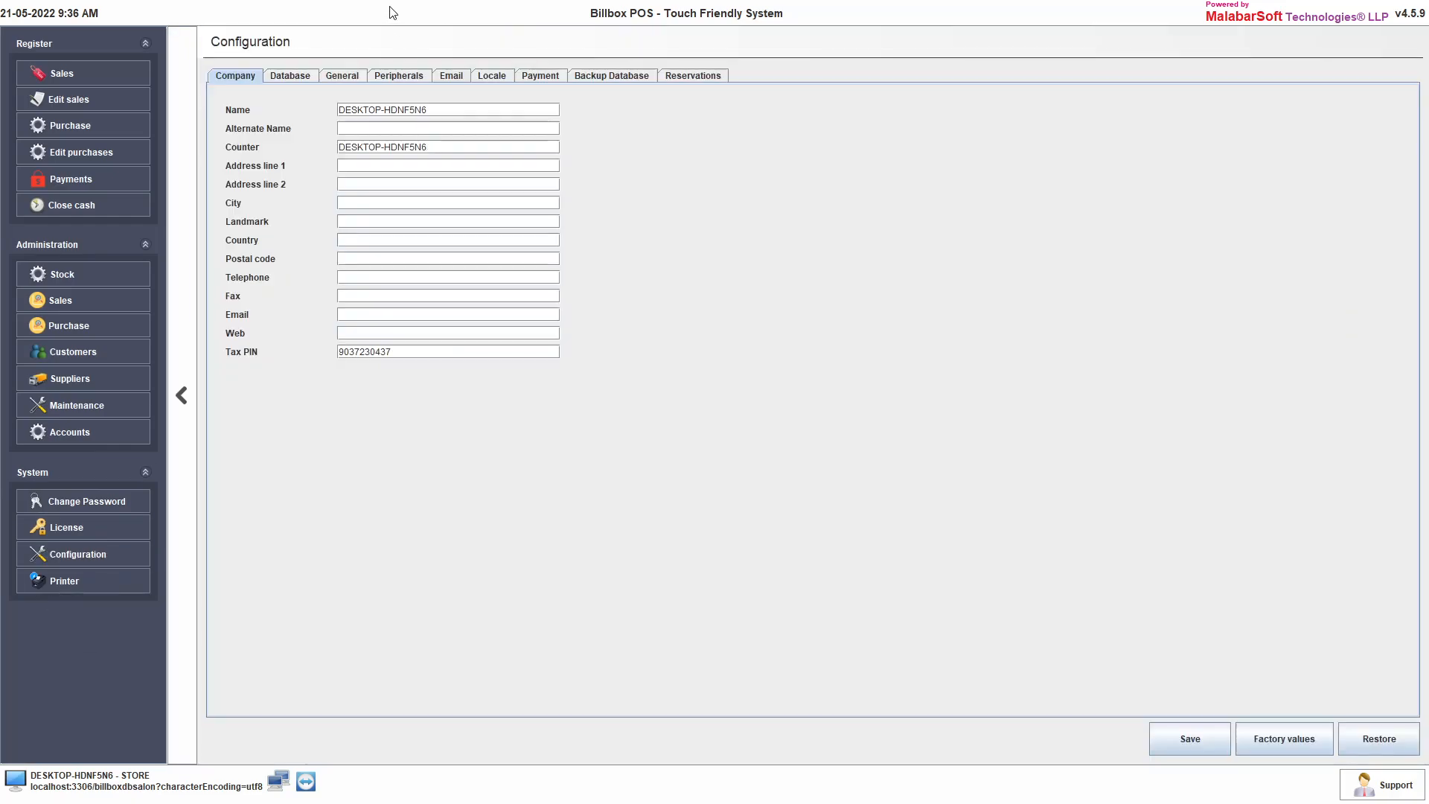
pyautogui.click(353, 77)
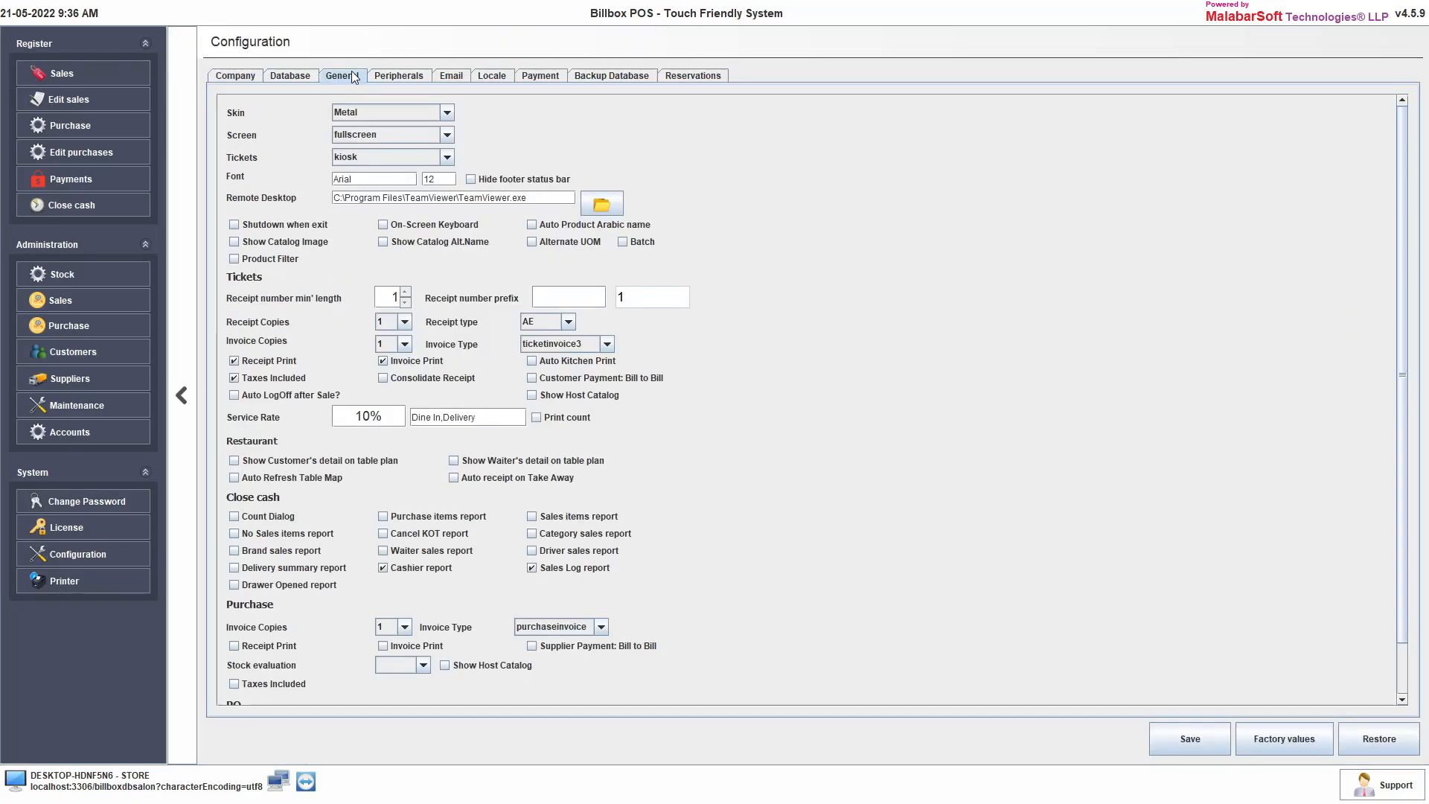
pyautogui.click(405, 157)
pyautogui.click(404, 158)
pyautogui.click(1189, 735)
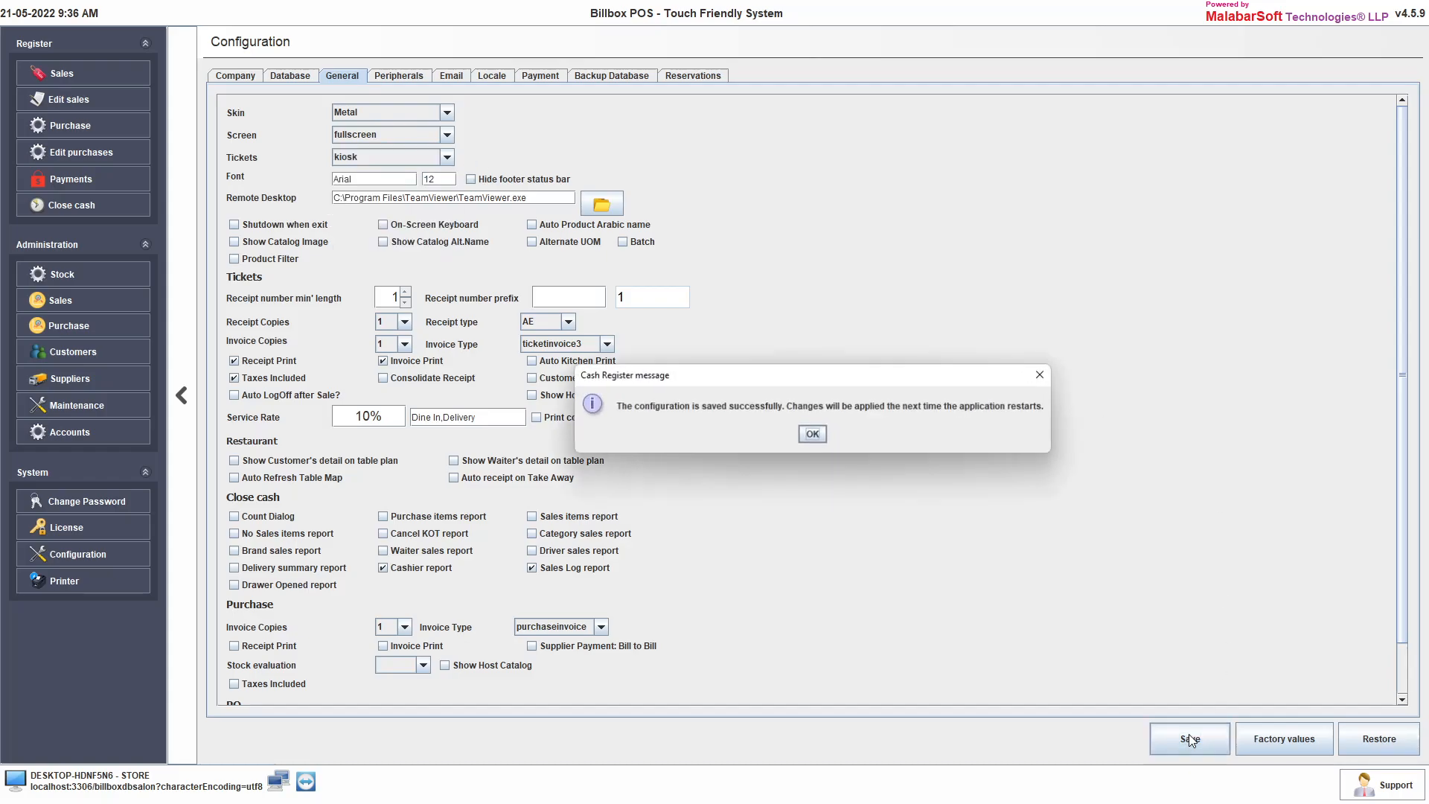
pyautogui.click(813, 434)
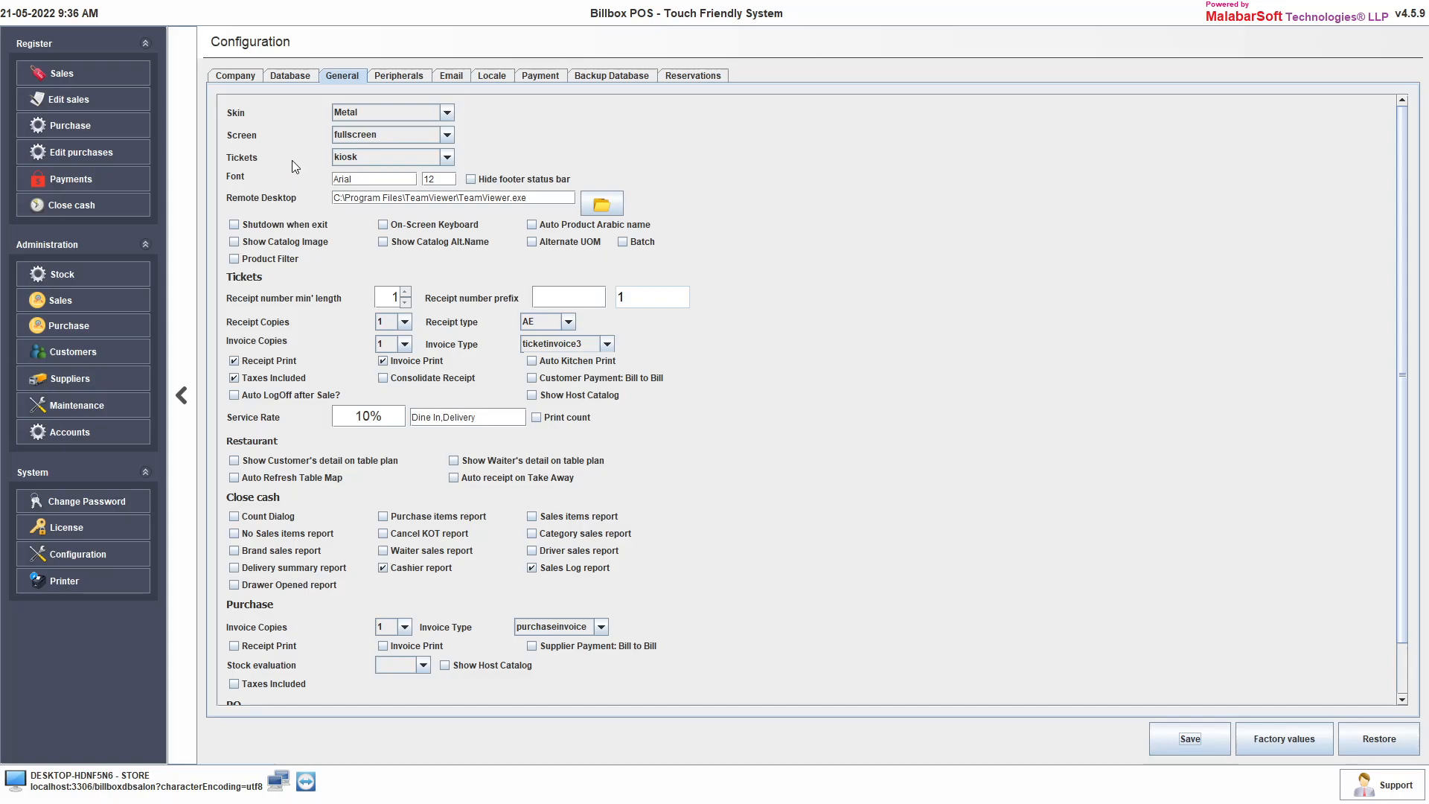
pyautogui.click(1187, 739)
pyautogui.click(810, 435)
# Step: Return from the configuration to the register's Sales screen and collapse the side menu
pyautogui.click(190, 407)
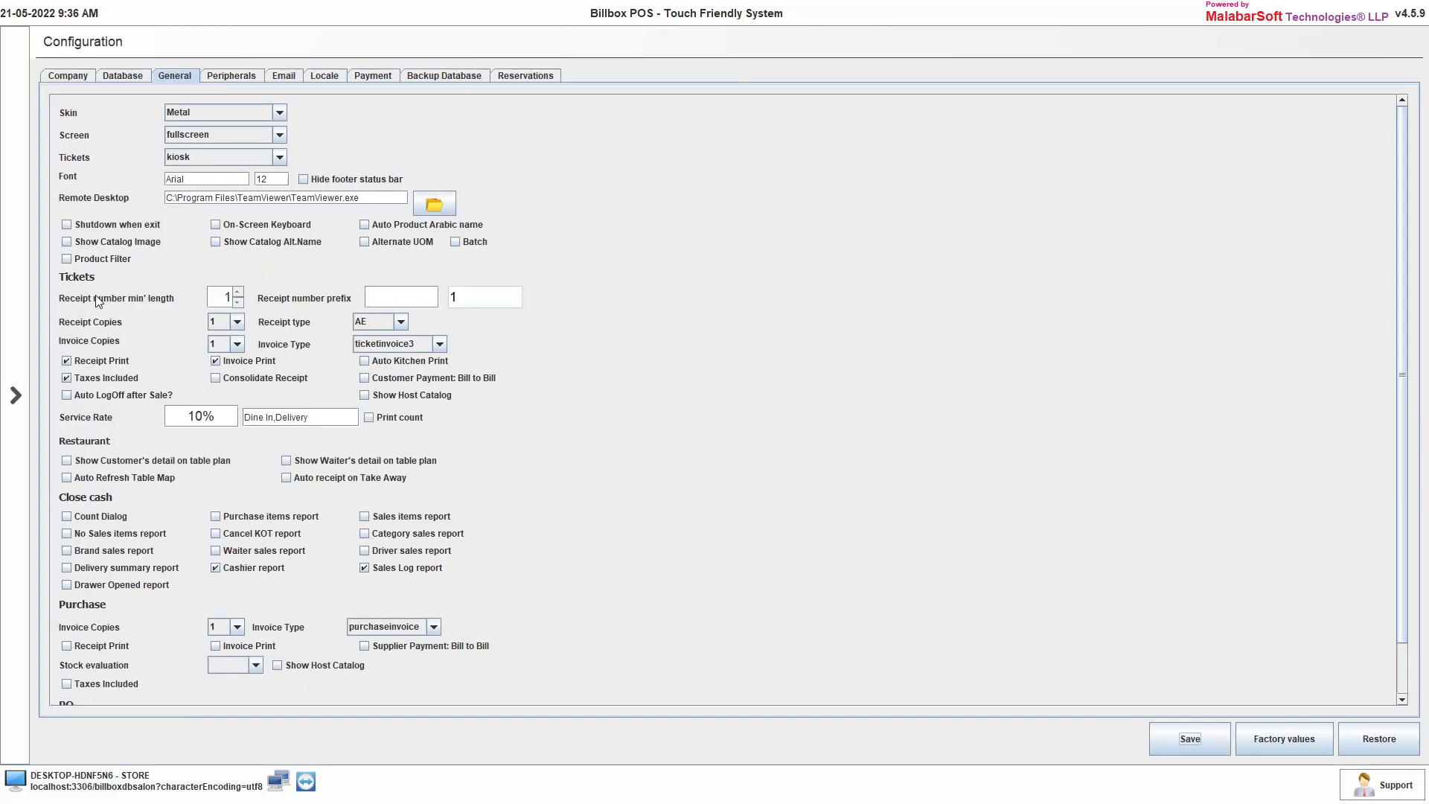
pyautogui.click(7, 333)
pyautogui.click(58, 77)
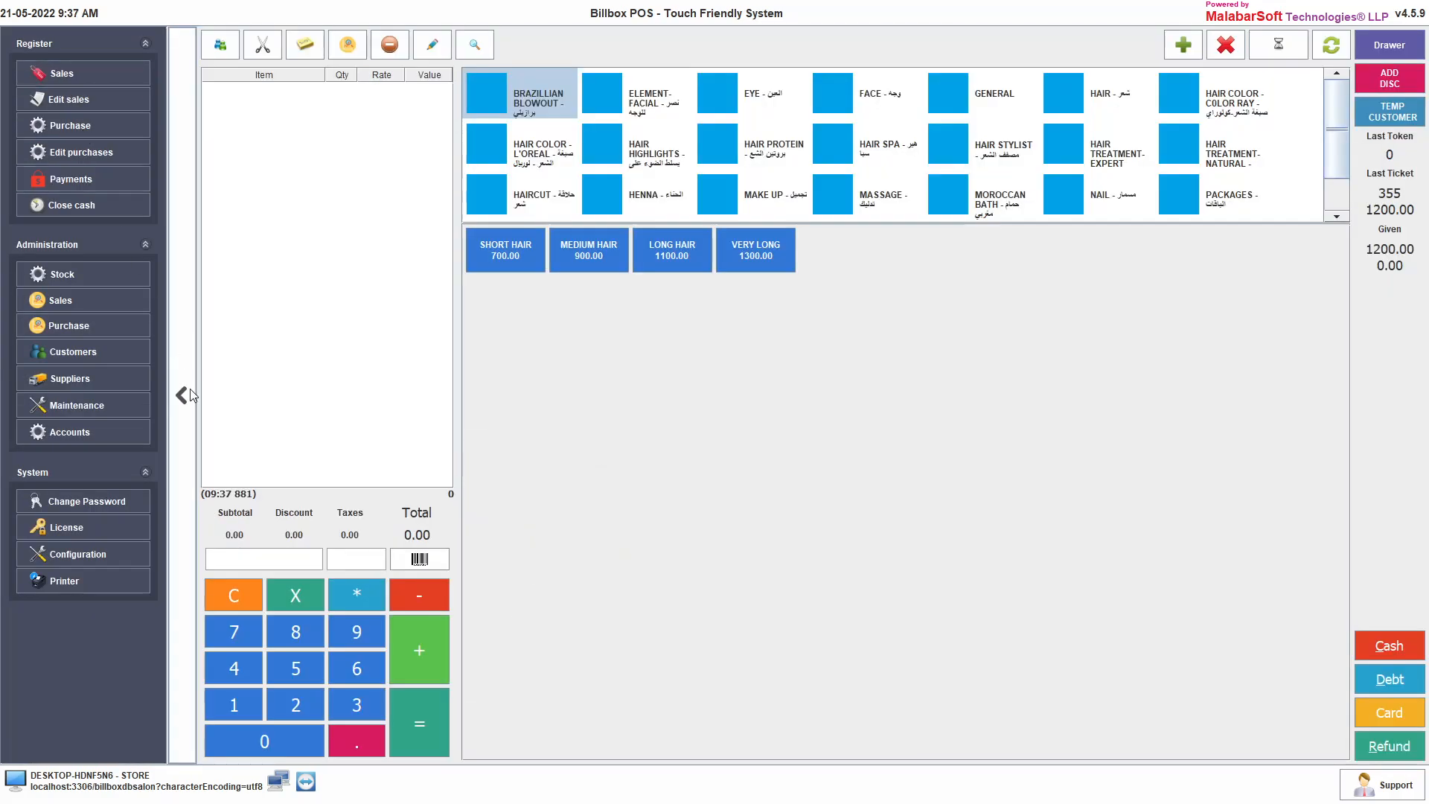
pyautogui.click(183, 413)
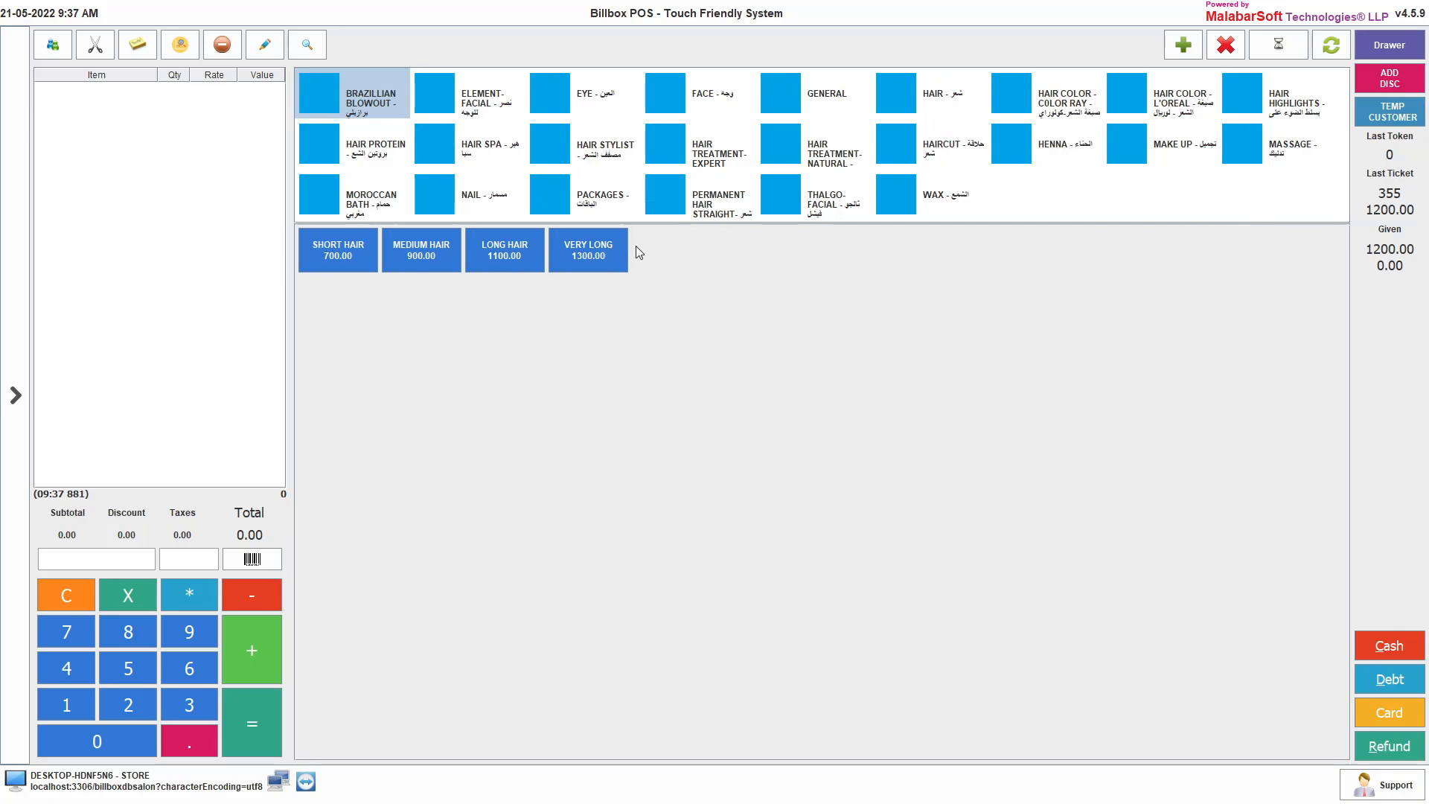
# Step: Choose Normal Facial from the Element-Facial category and assign the third listed staff member to it
pyautogui.click(592, 110)
pyautogui.click(482, 104)
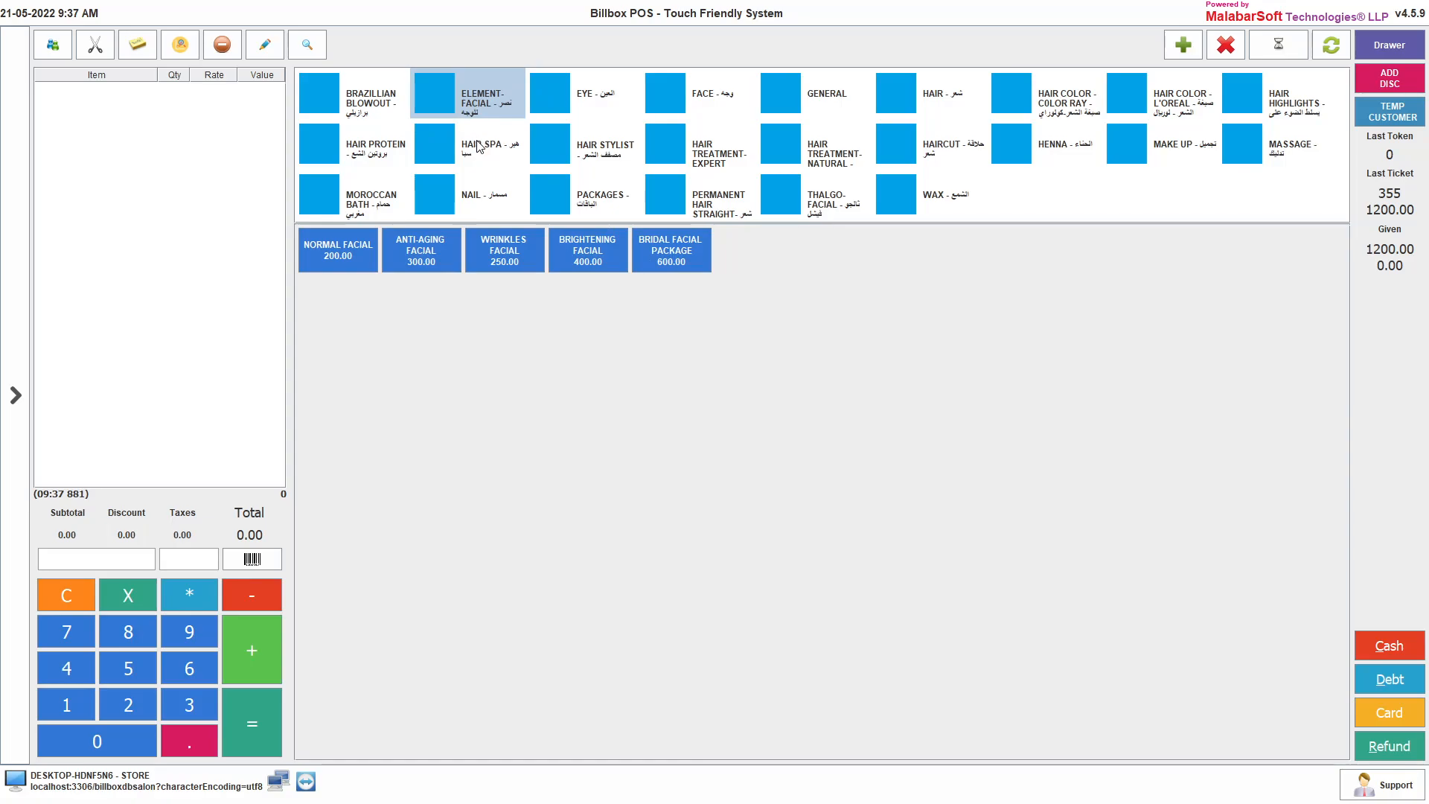
pyautogui.click(315, 252)
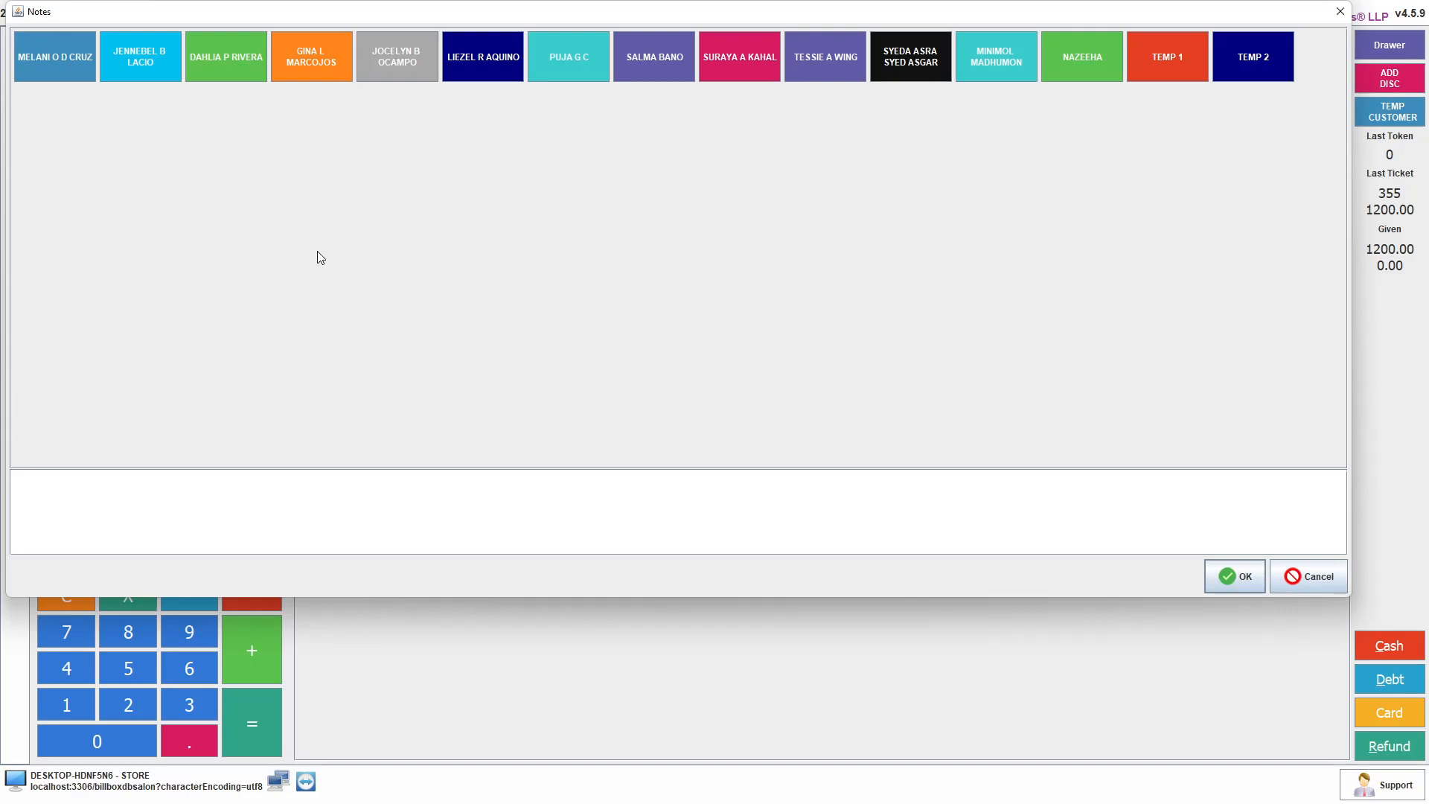
pyautogui.click(220, 65)
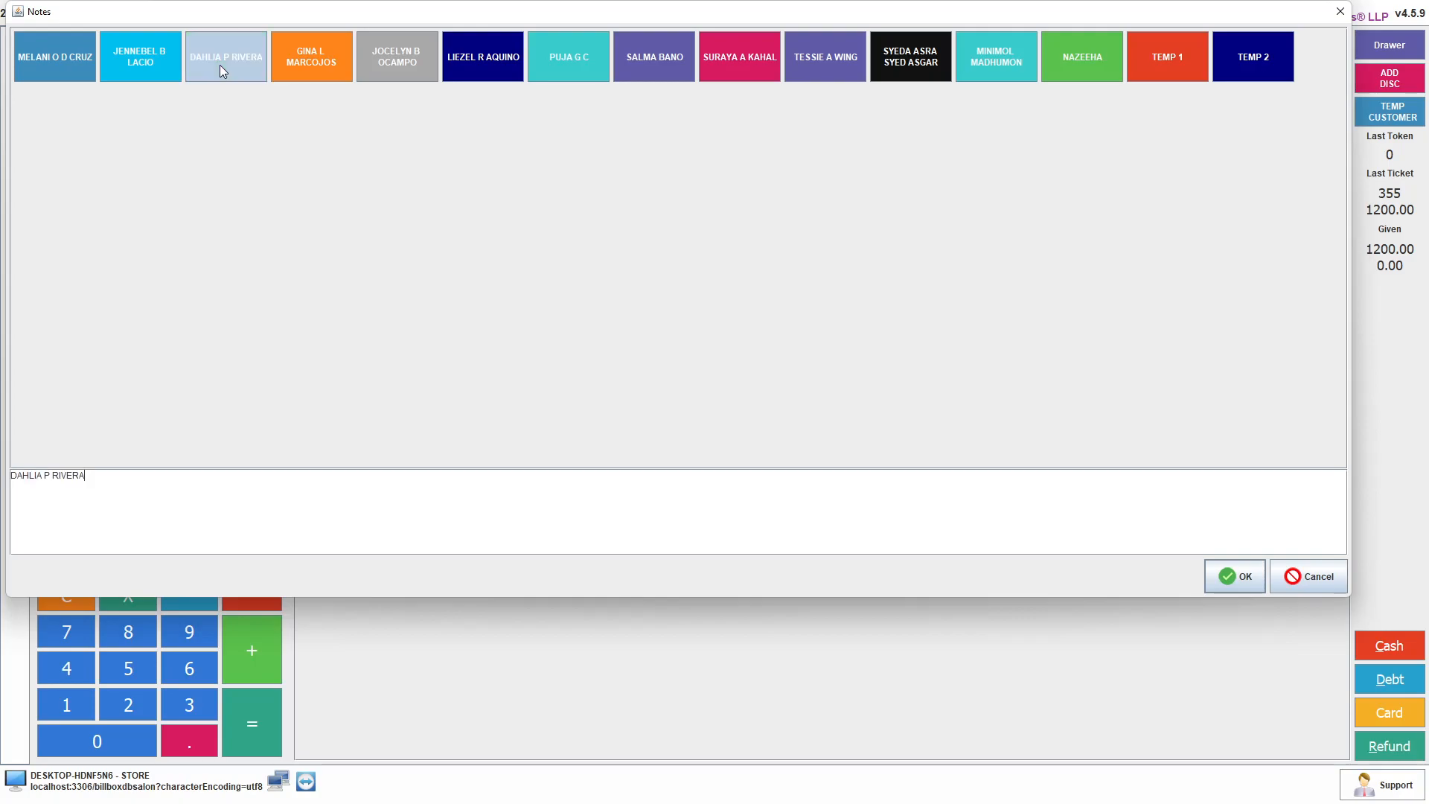
# Step: Try adding the fourth and fifth listed staff members to the service note and remove both again
pyautogui.click(327, 59)
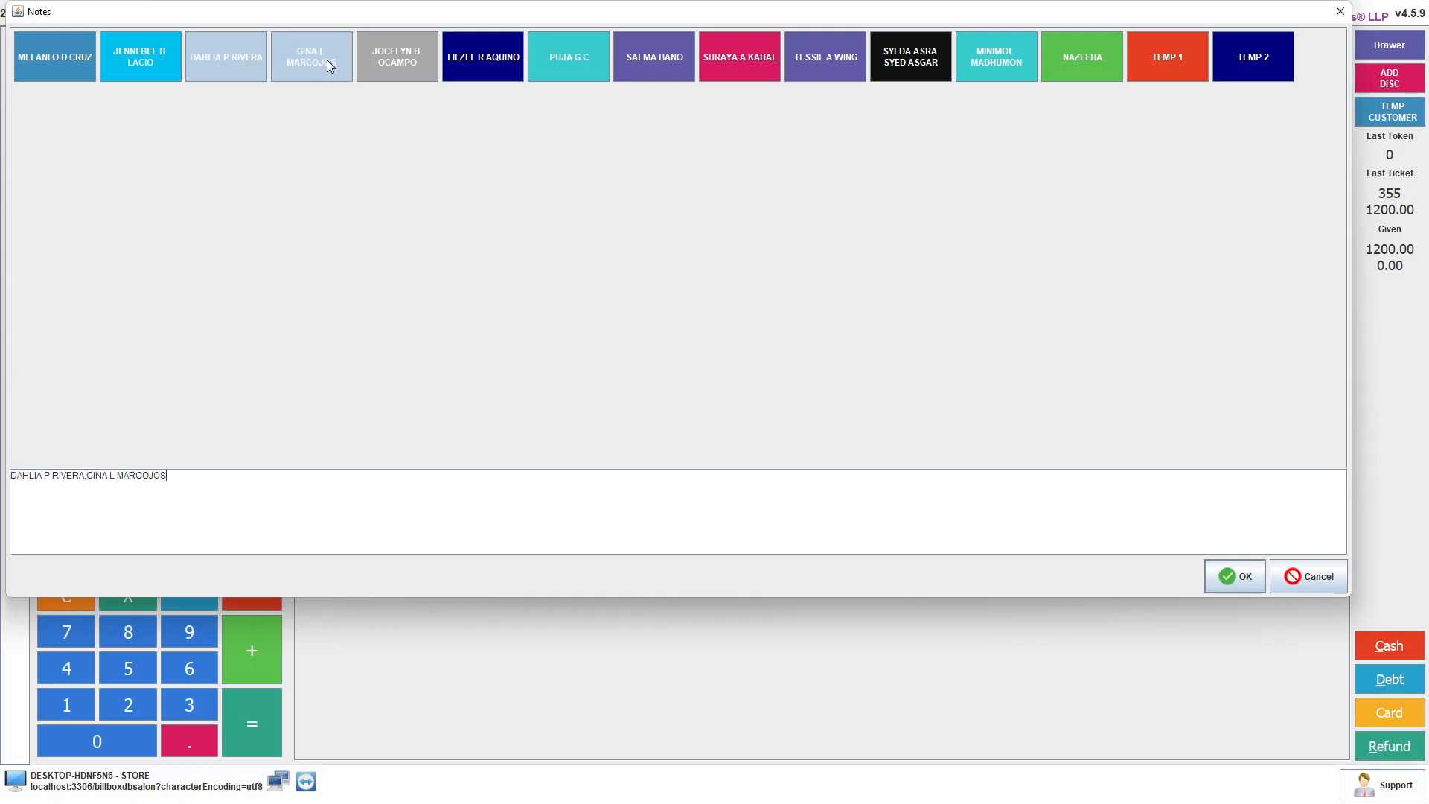
pyautogui.click(405, 58)
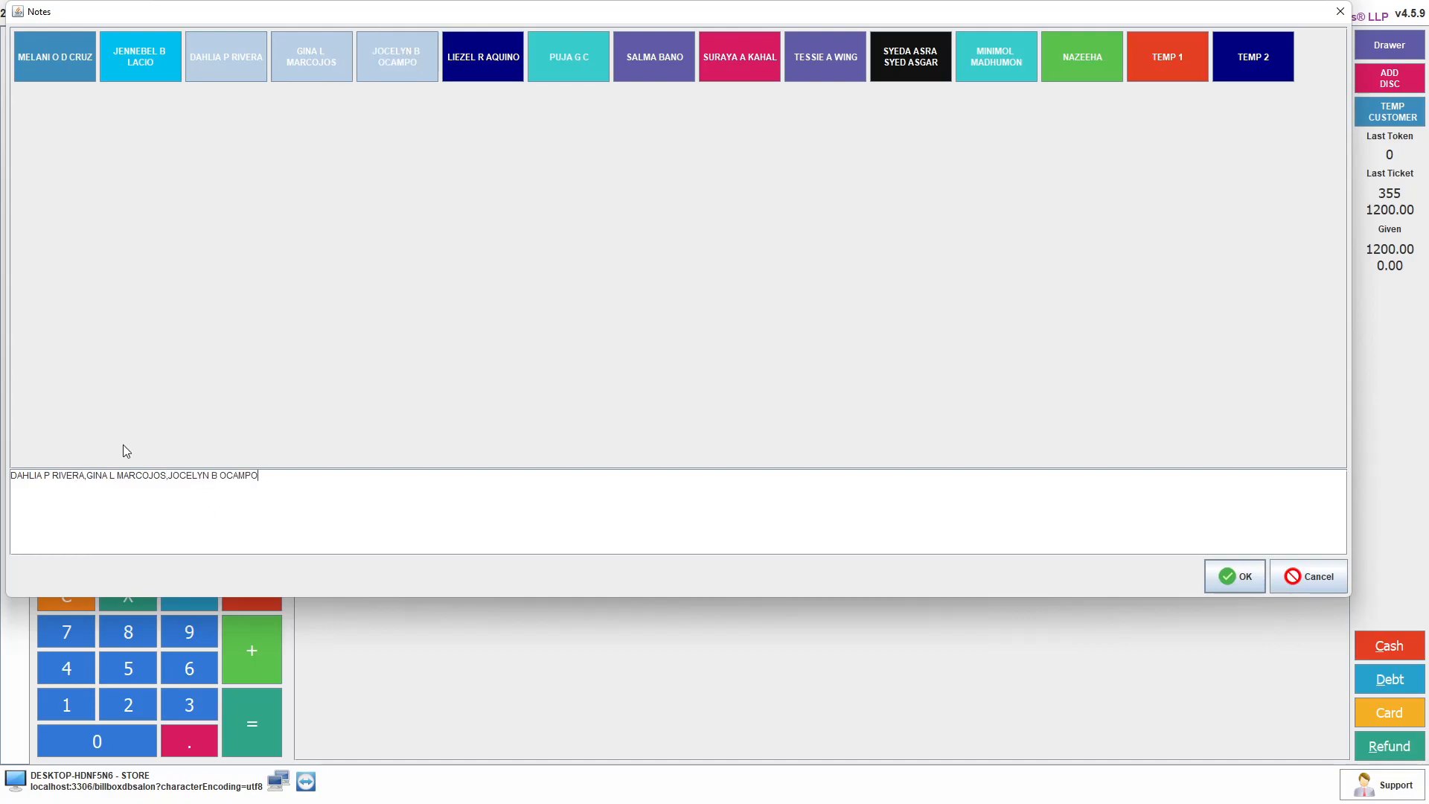
pyautogui.click(400, 52)
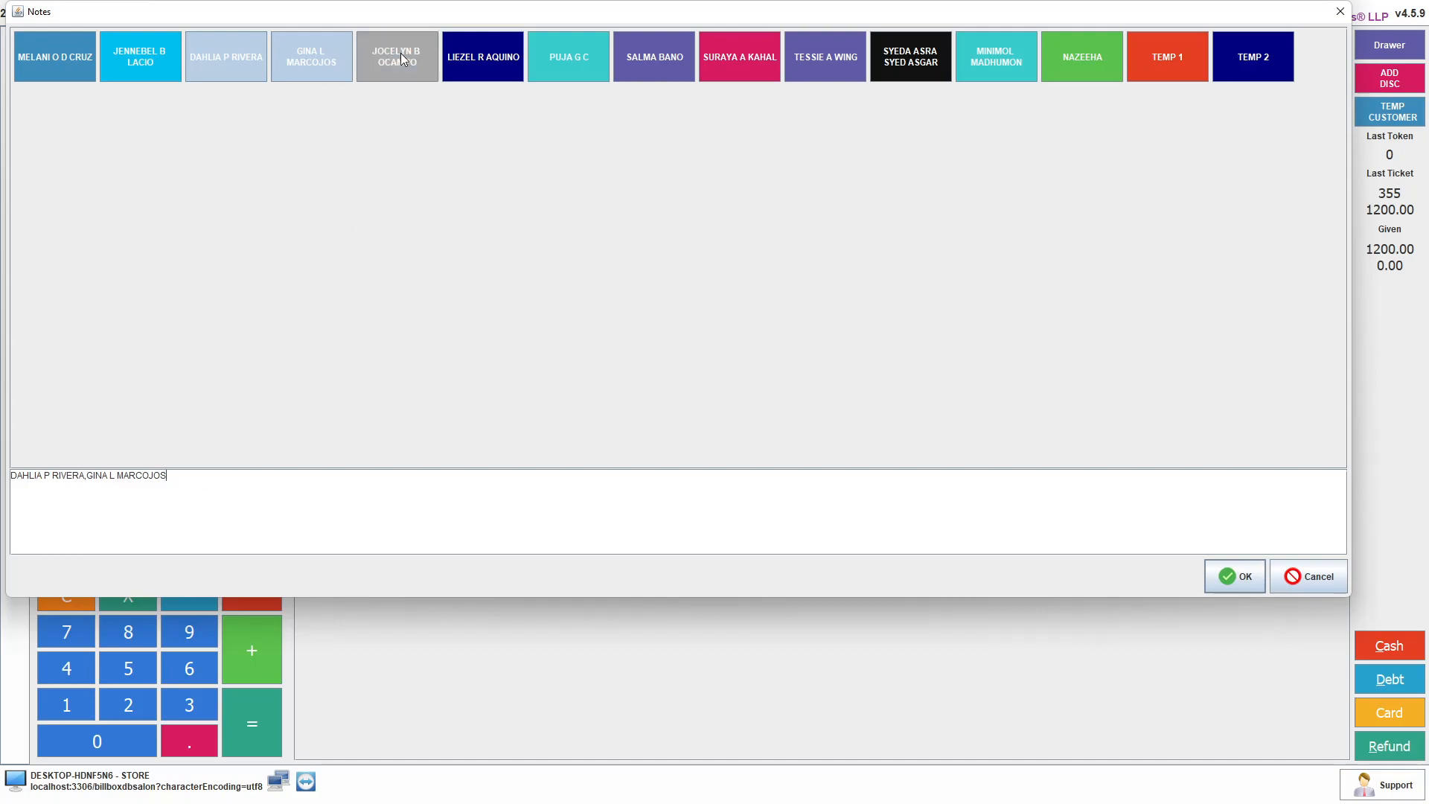
pyautogui.click(322, 53)
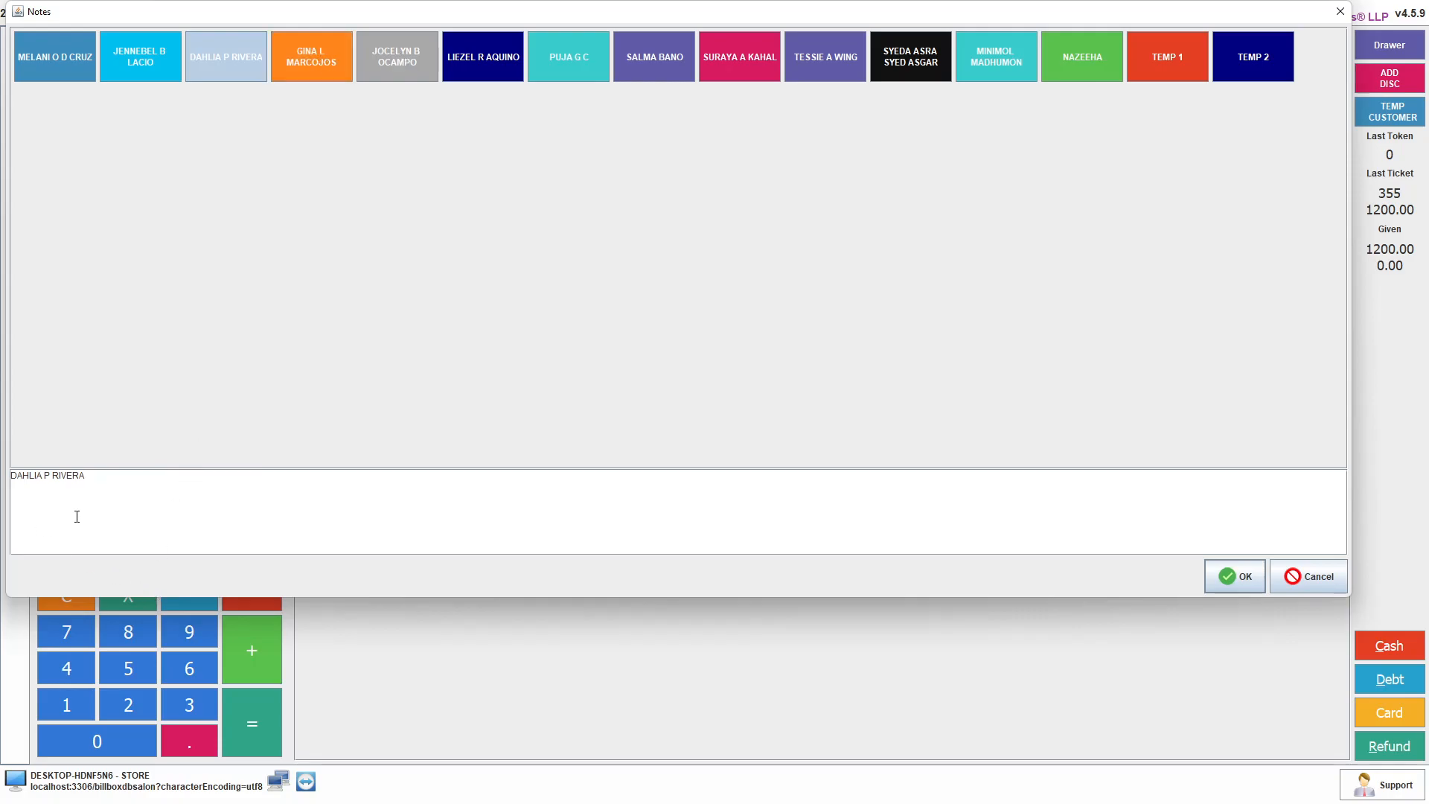
# Step: Confirm the staff note for the Normal Facial and put the ticket on hold under the name Customer 1
pyautogui.click(1238, 582)
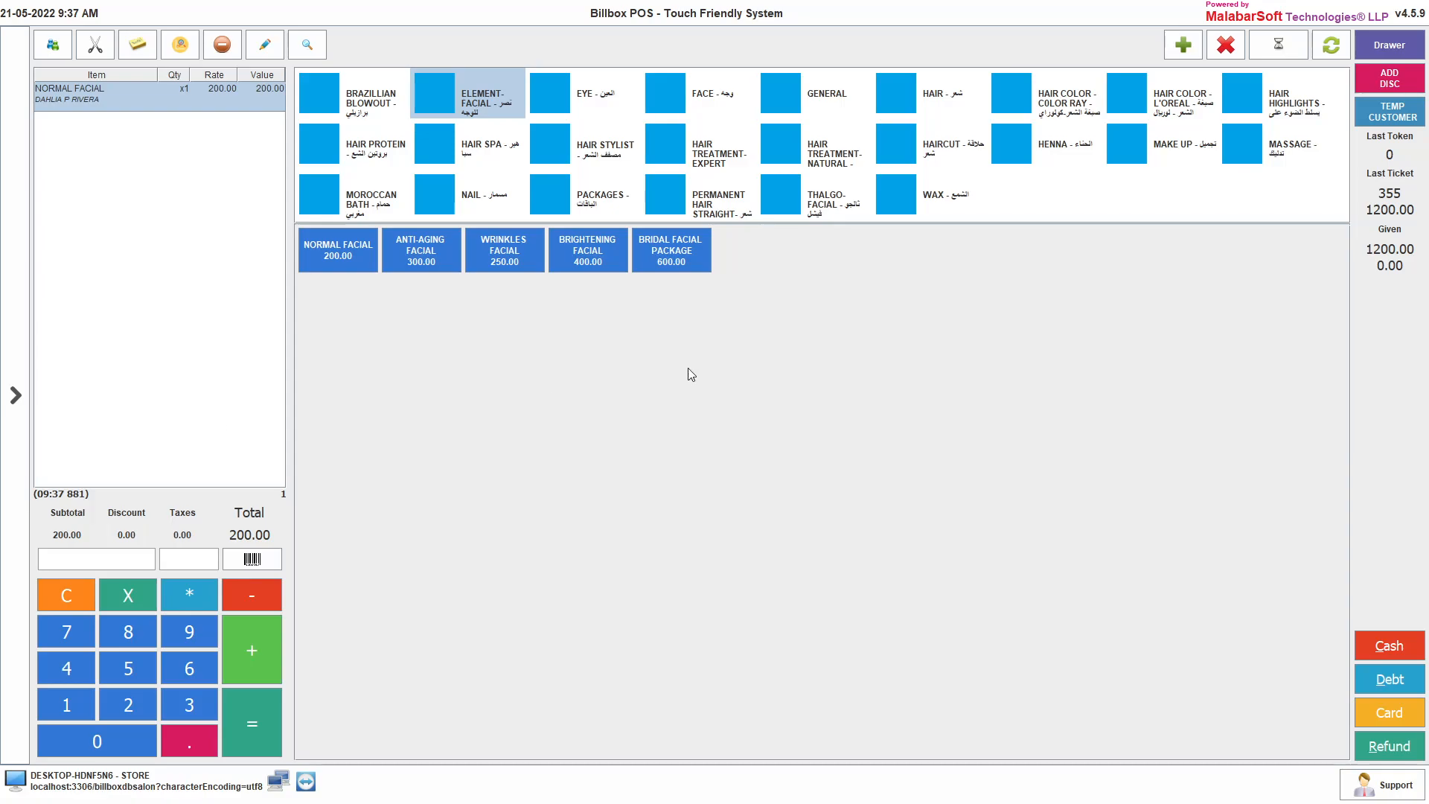
pyautogui.click(1175, 51)
pyautogui.write('Customer')
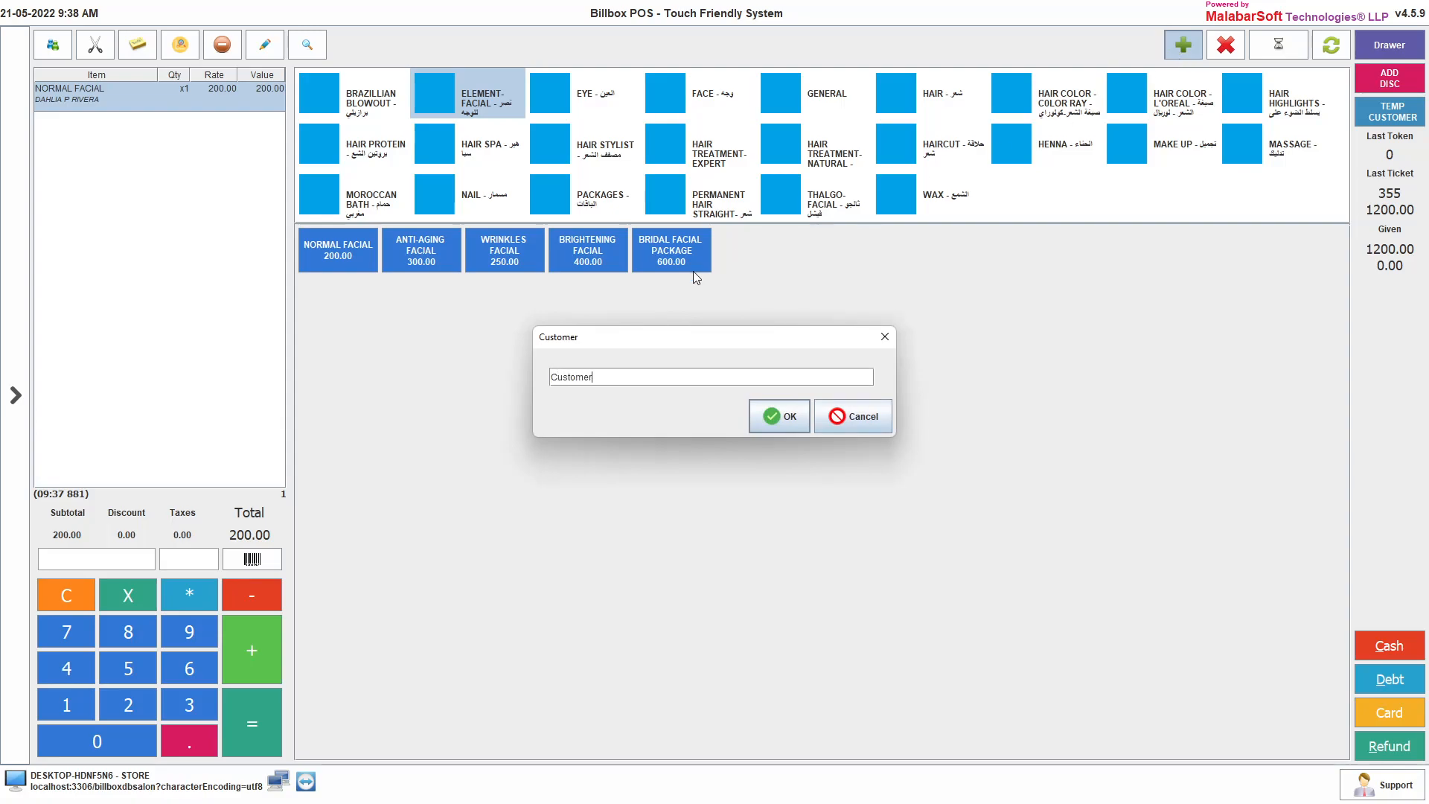
pyautogui.write(' 1')
pyautogui.click(781, 416)
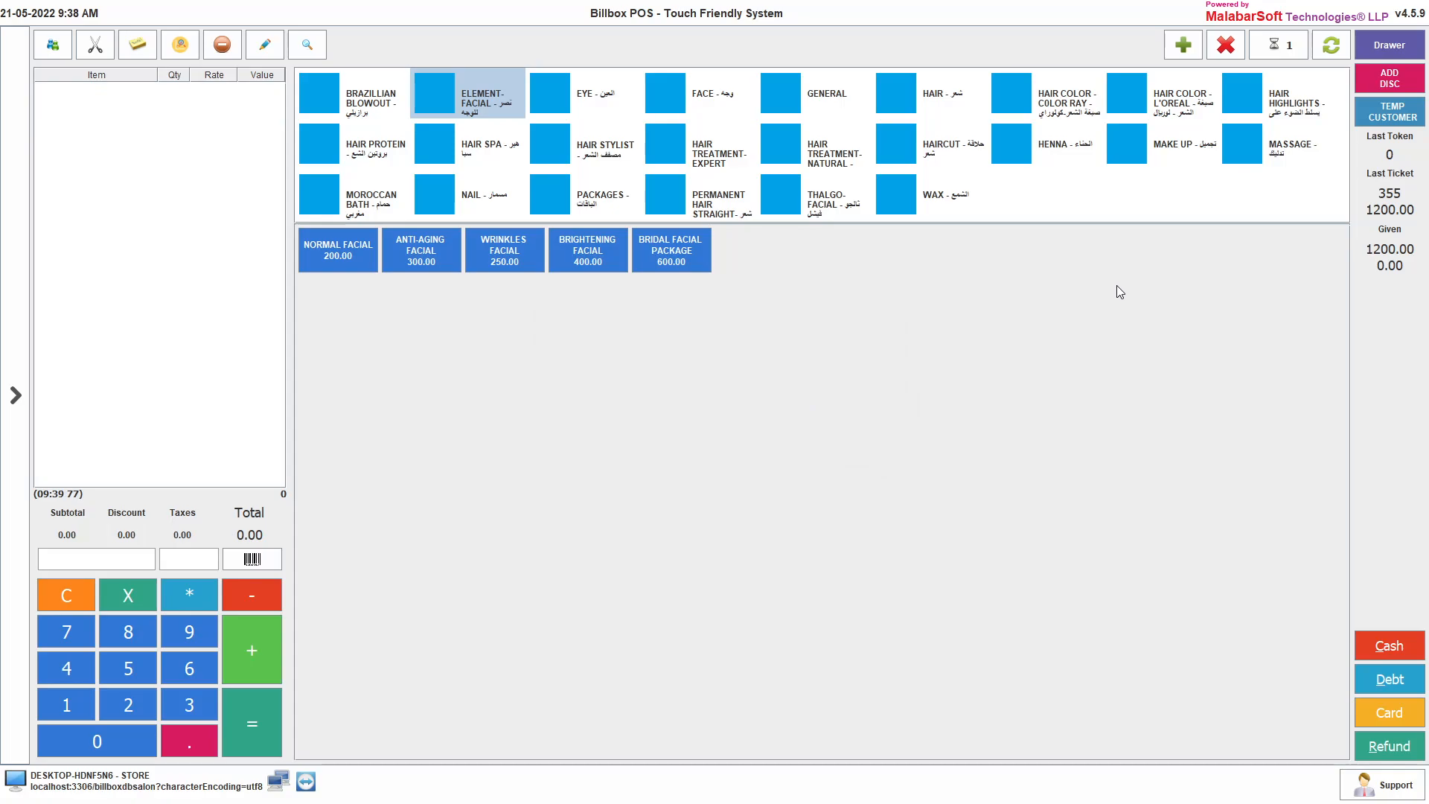
# Step: Recall the held Customer 1 ticket and settle it as a cash sale
pyautogui.click(1288, 49)
pyautogui.click(718, 279)
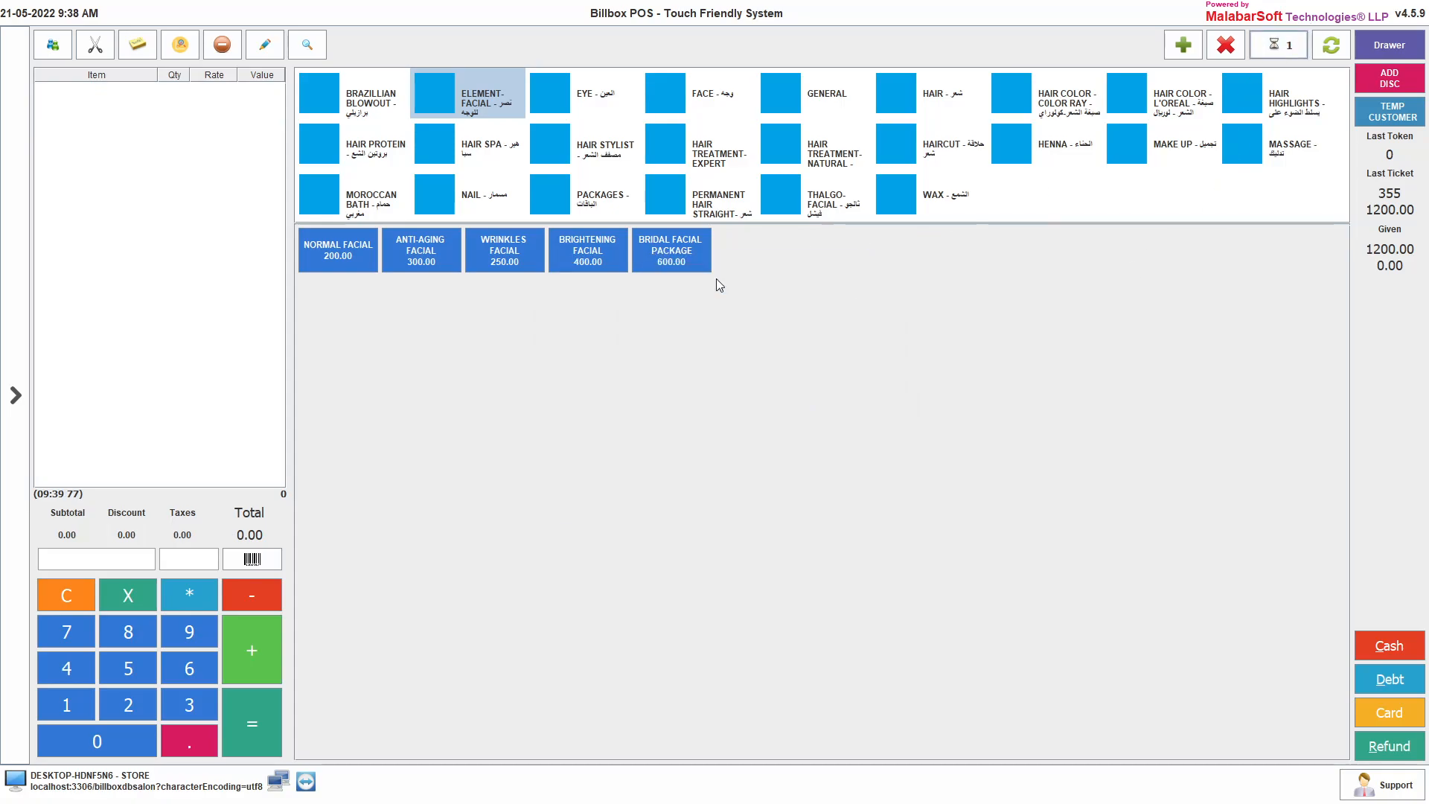
pyautogui.click(1387, 650)
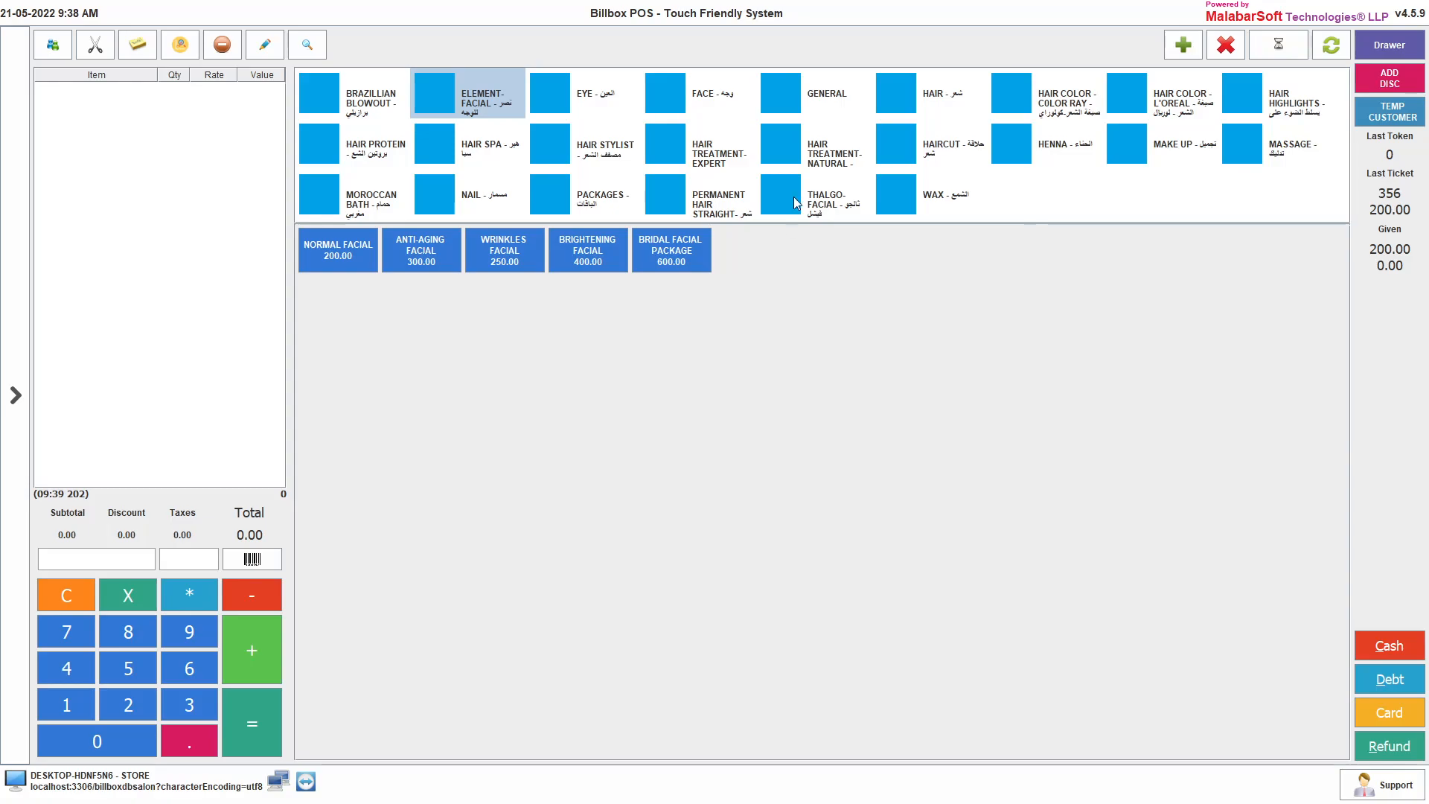
# Step: Change the ticket mode to spa in the General configuration settings and save the configuration
pyautogui.click(2, 364)
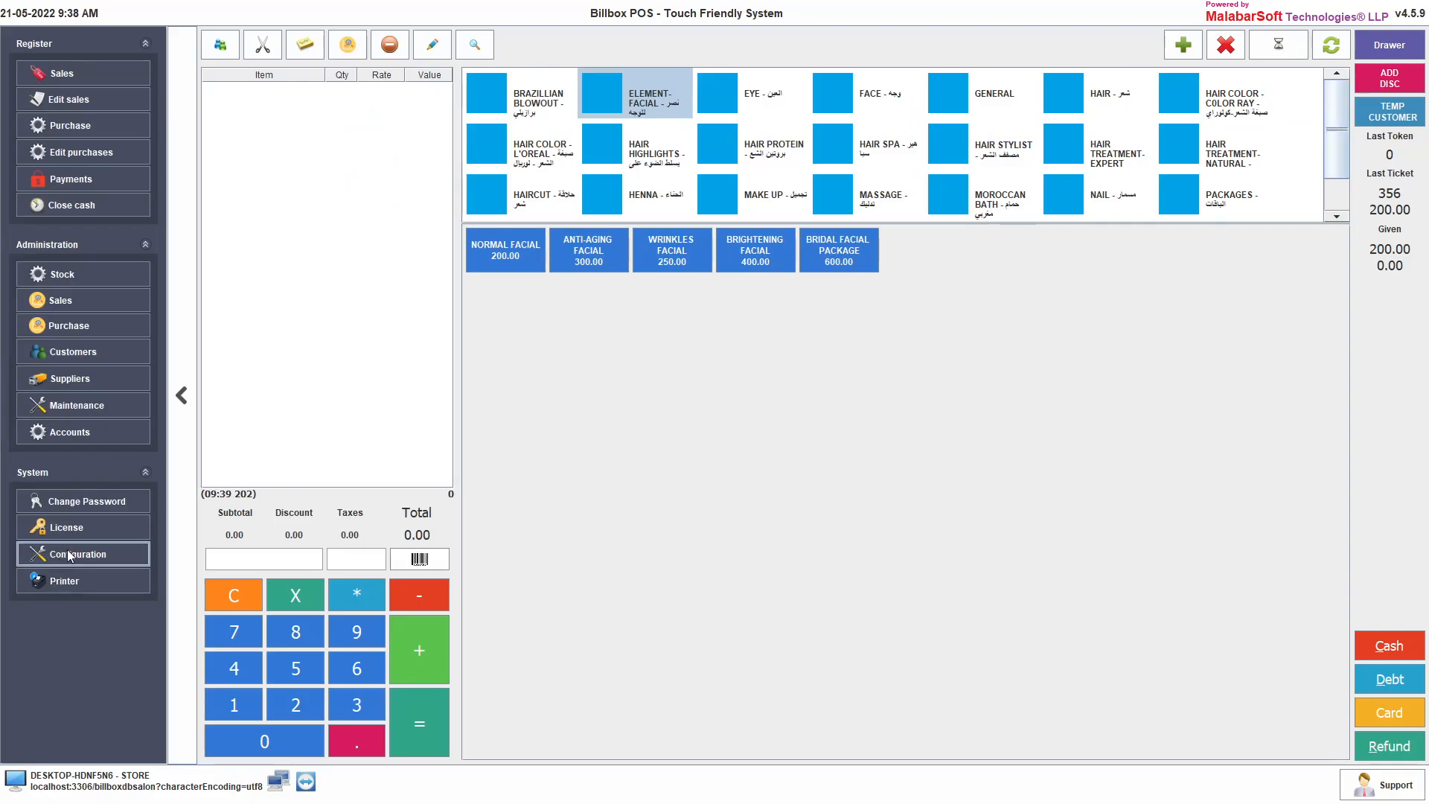
pyautogui.click(62, 553)
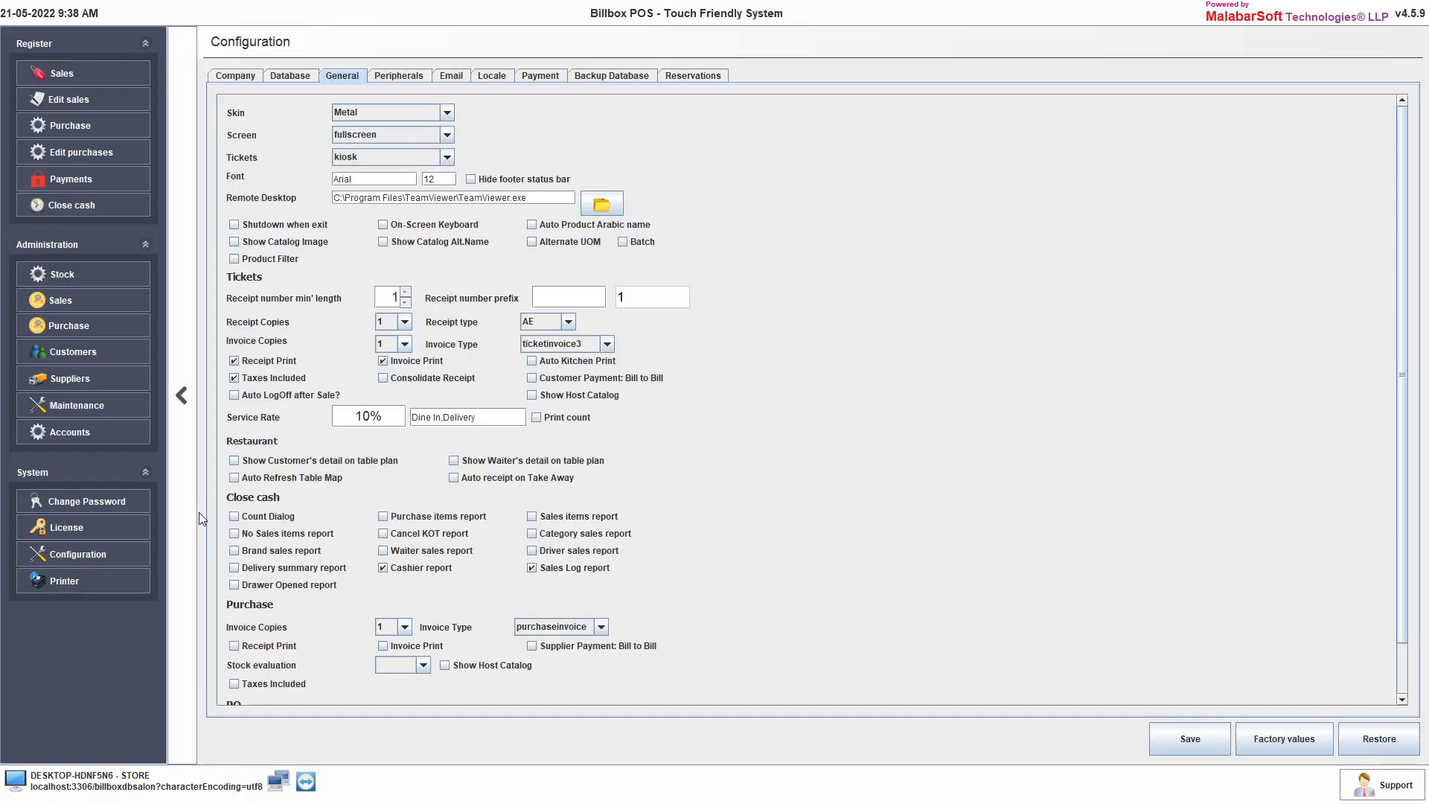
pyautogui.click(432, 158)
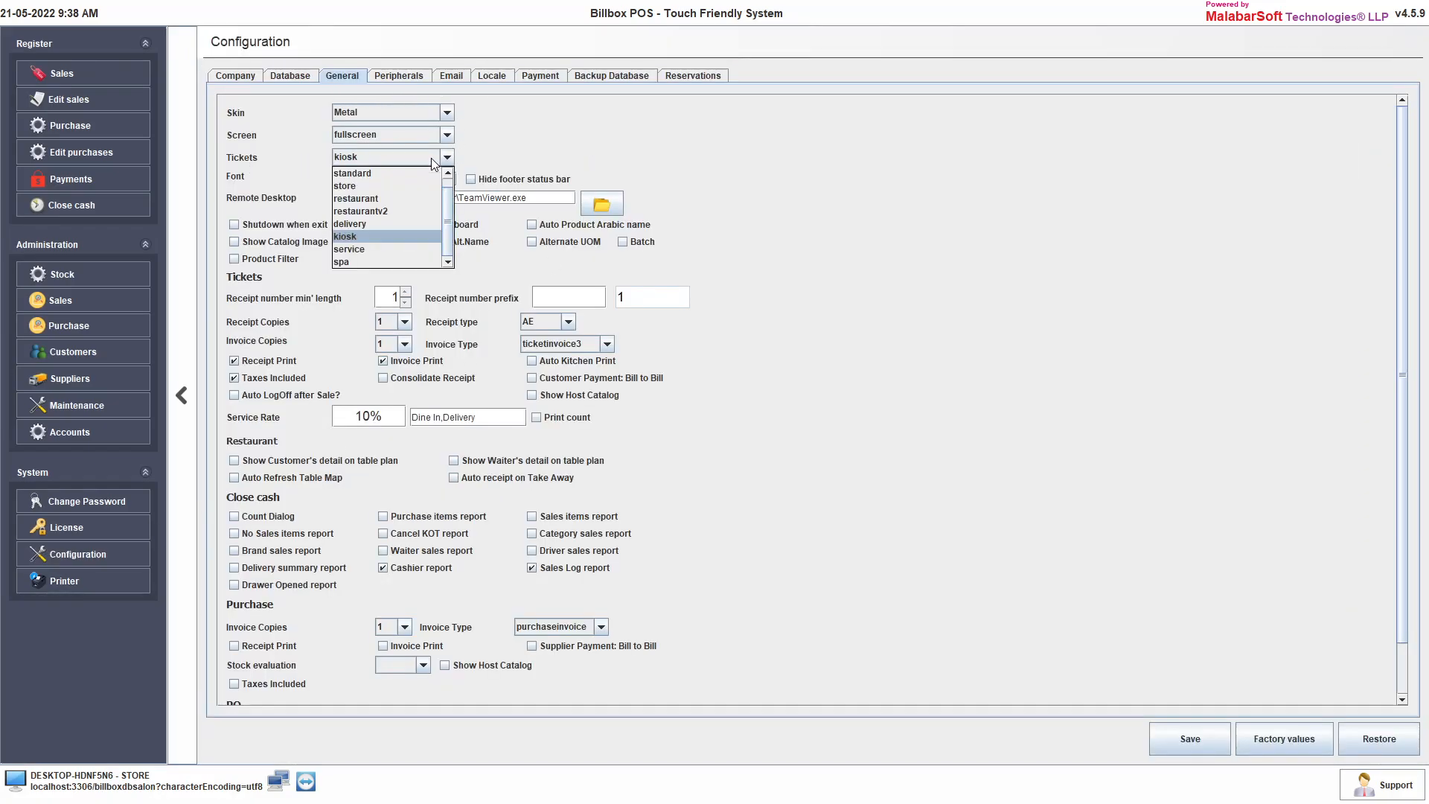
pyautogui.click(385, 261)
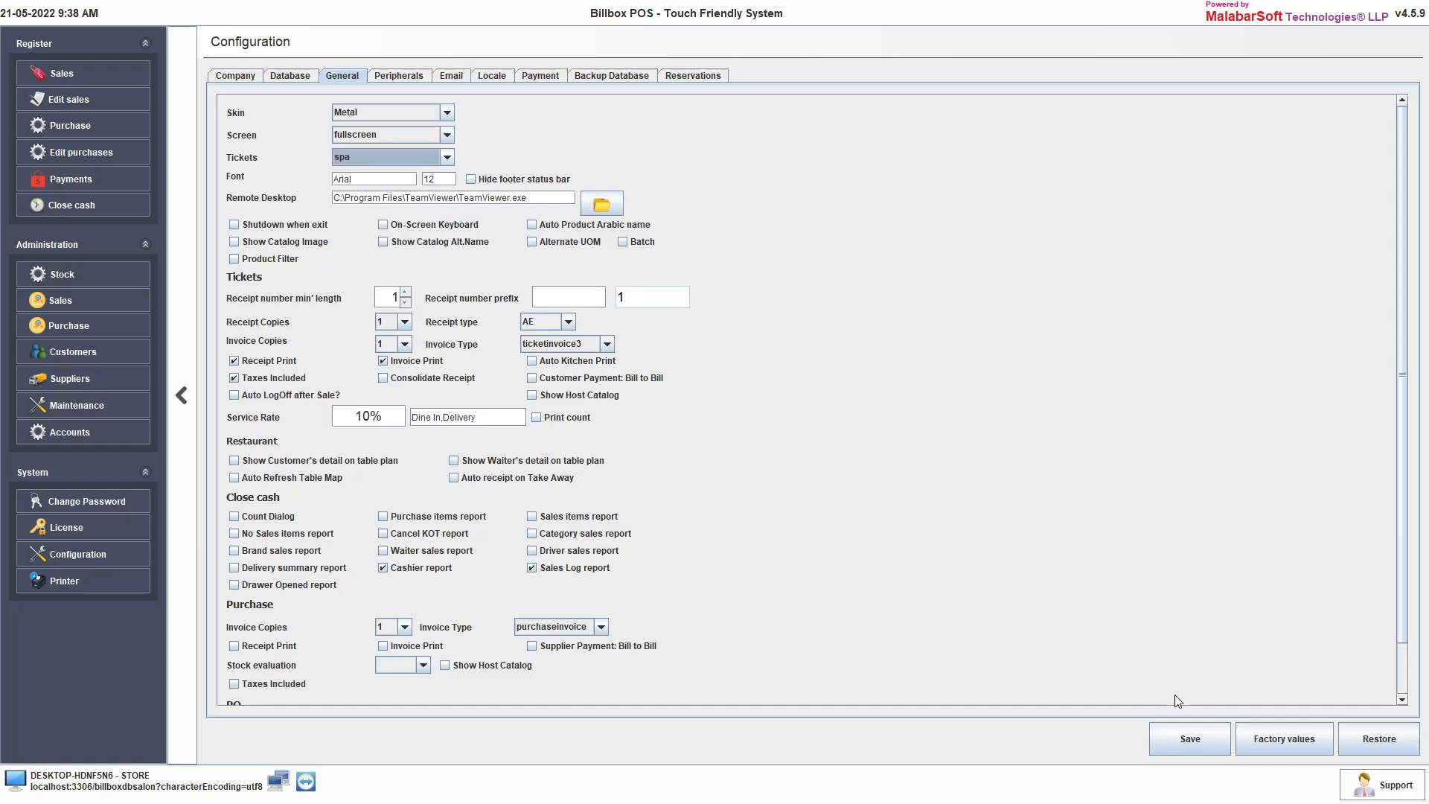
pyautogui.click(1186, 752)
pyautogui.click(812, 437)
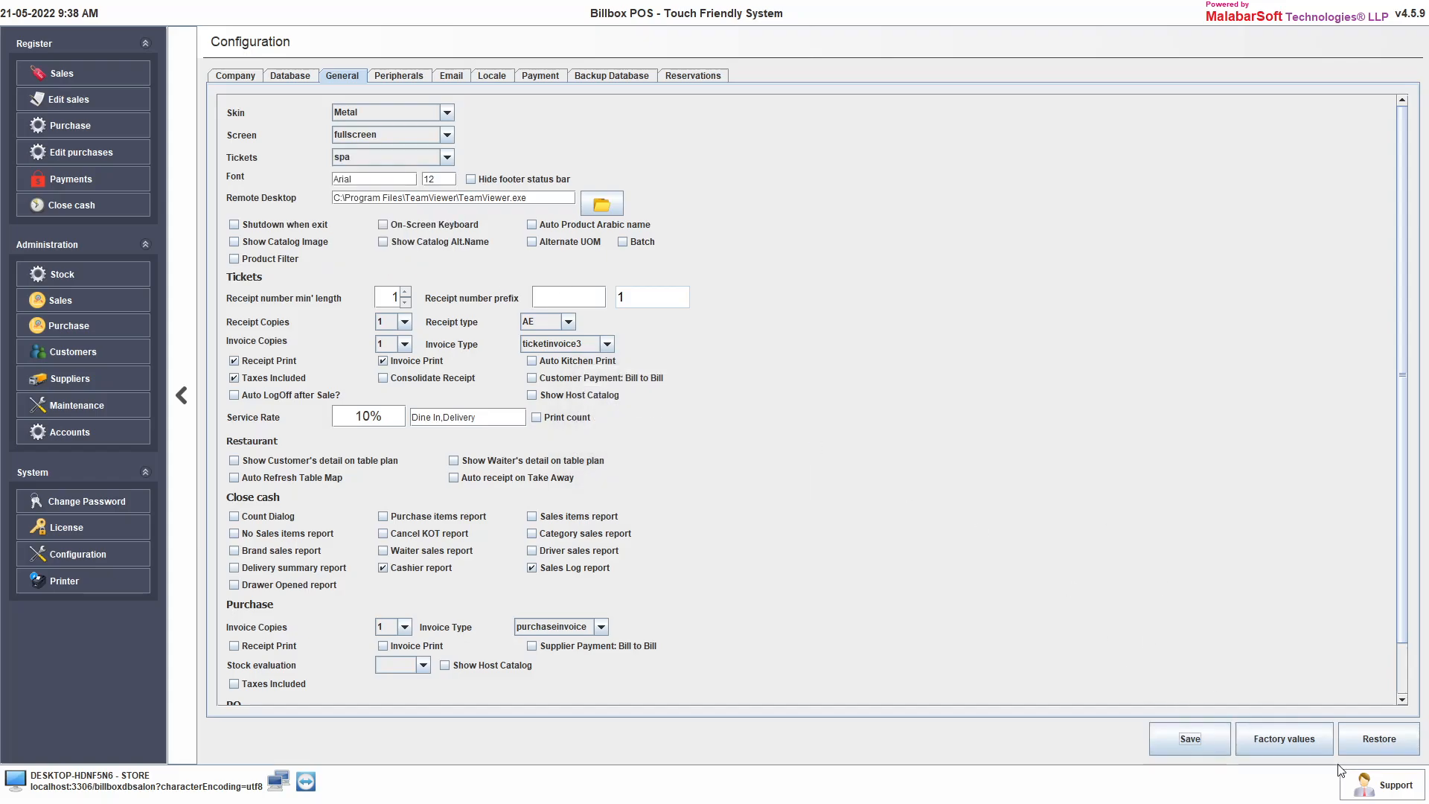
# Step: Exit and relaunch Billbox POS with the 1 - Salon DB database, and log in with the PIN
pyautogui.click(1262, 755)
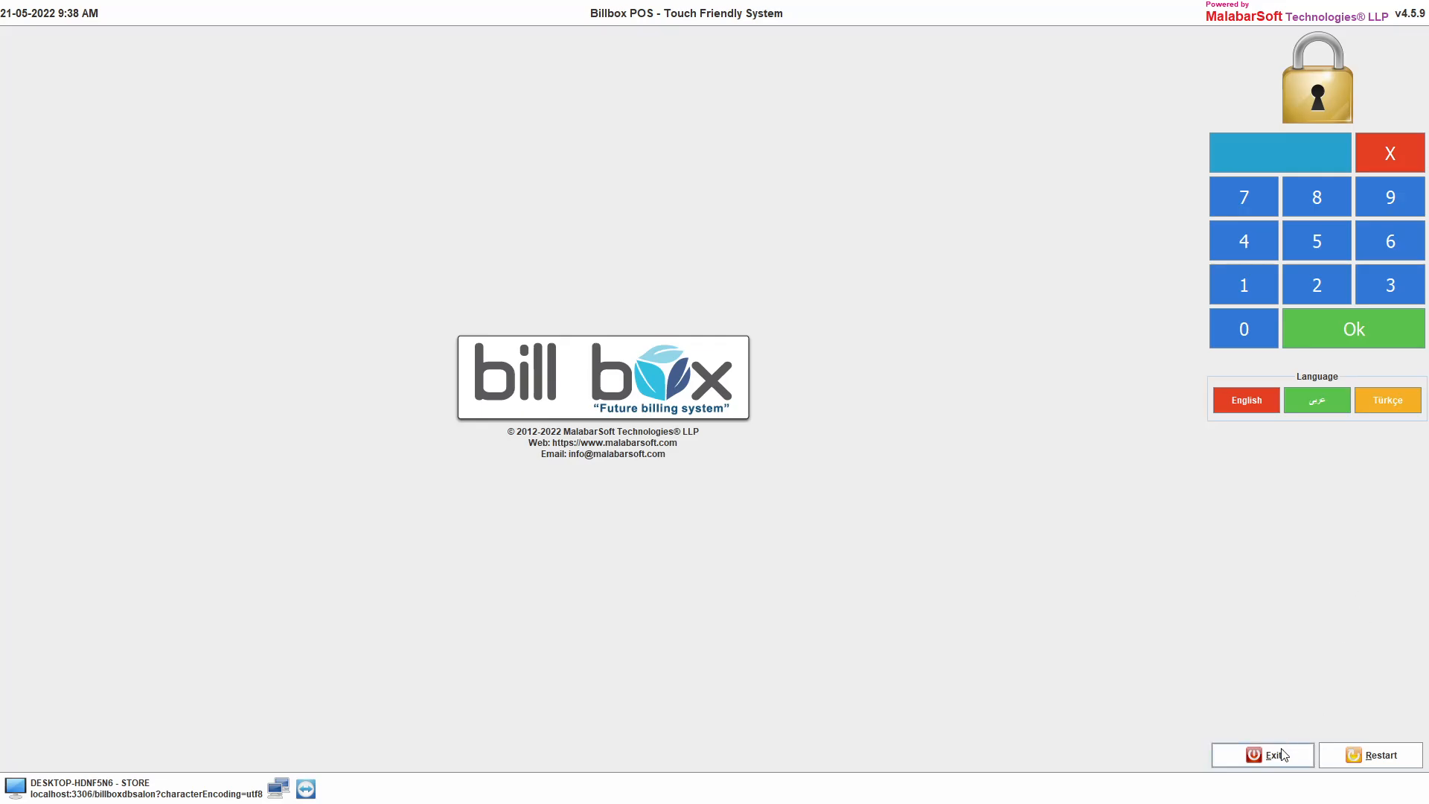
pyautogui.doubleClick(28, 605)
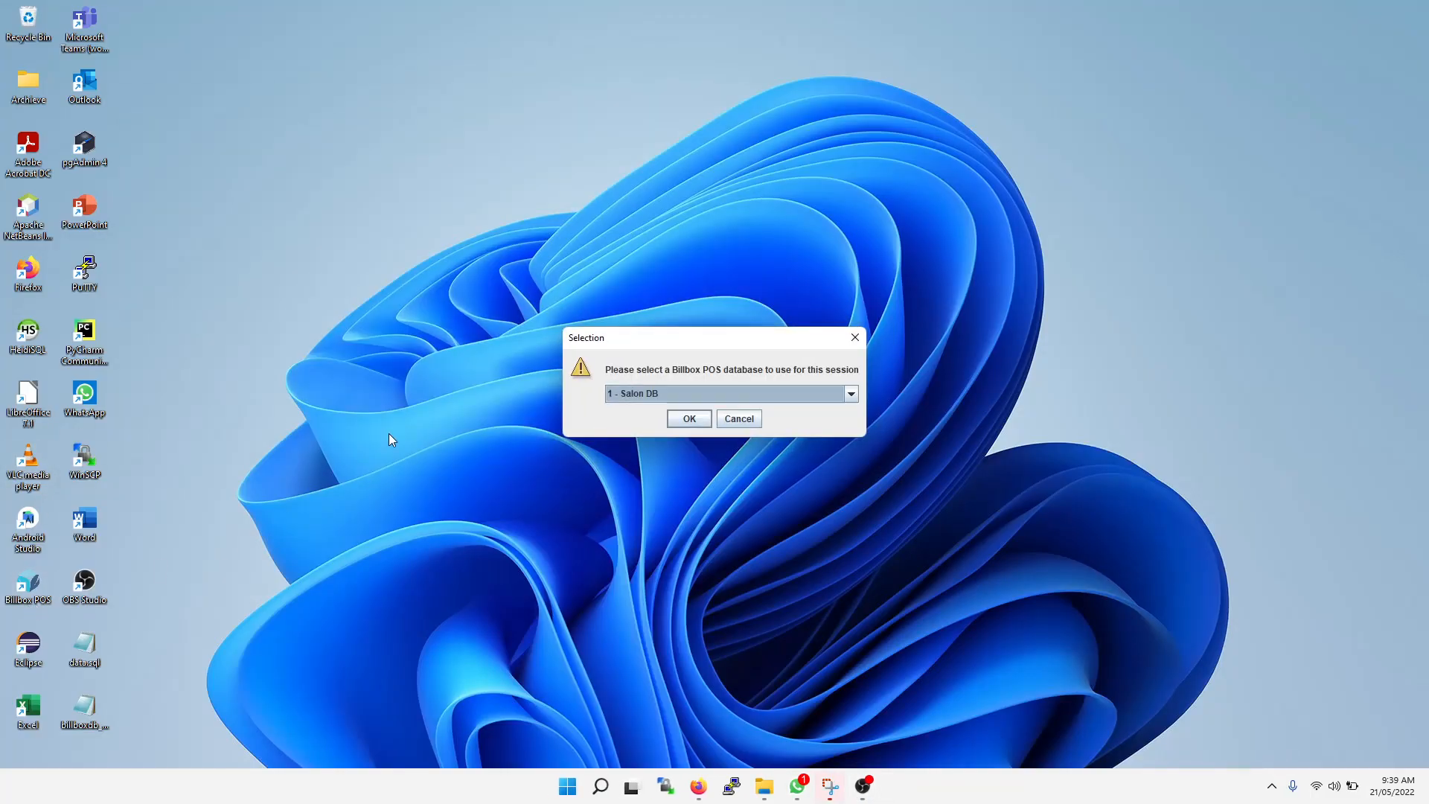
pyautogui.click(674, 418)
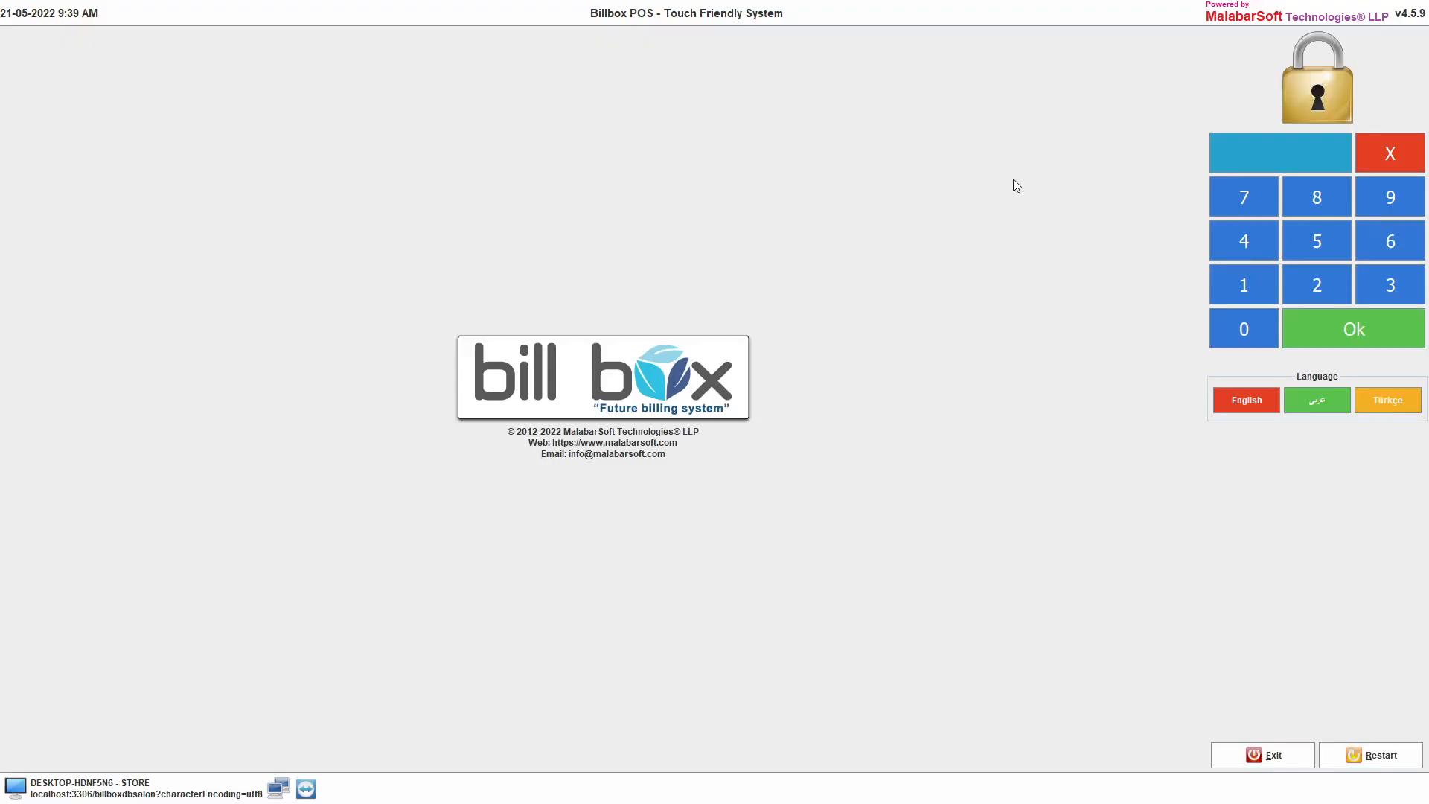
pyautogui.write('••••')
pyautogui.press('Return')
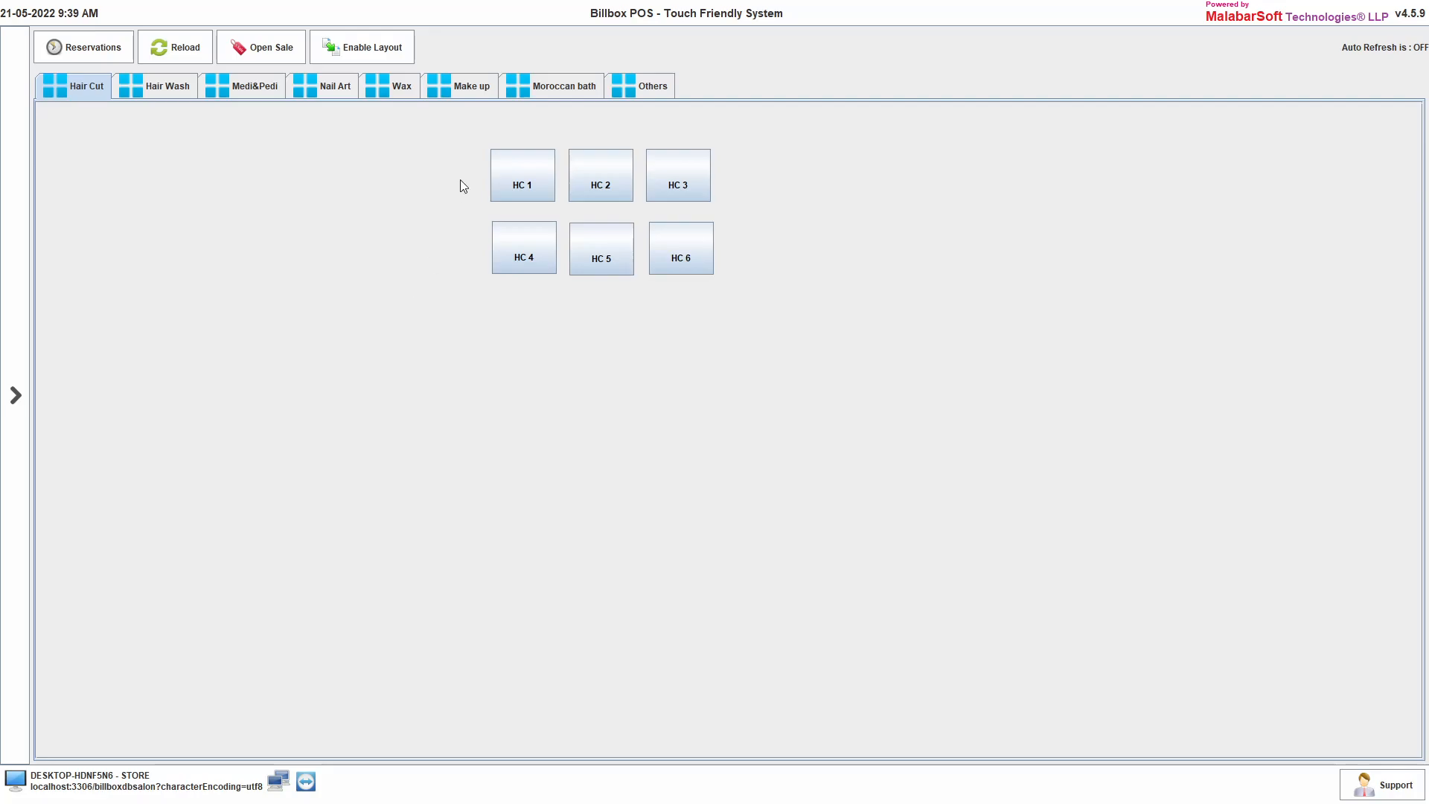
# Step: Open the HC 1 station under Hair Cut and add a Normal Facial assigned to the third listed staff member
pyautogui.click(518, 184)
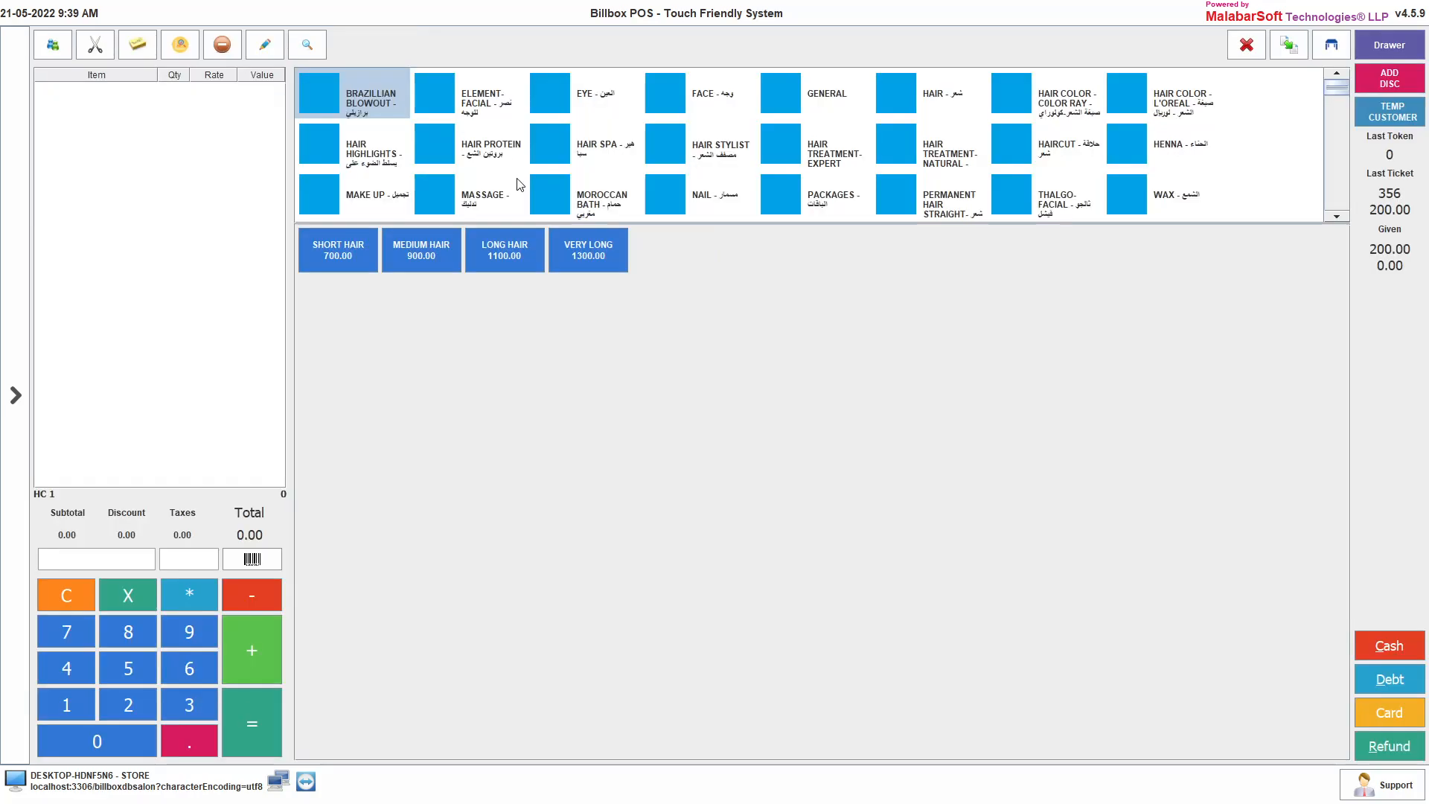
pyautogui.click(477, 105)
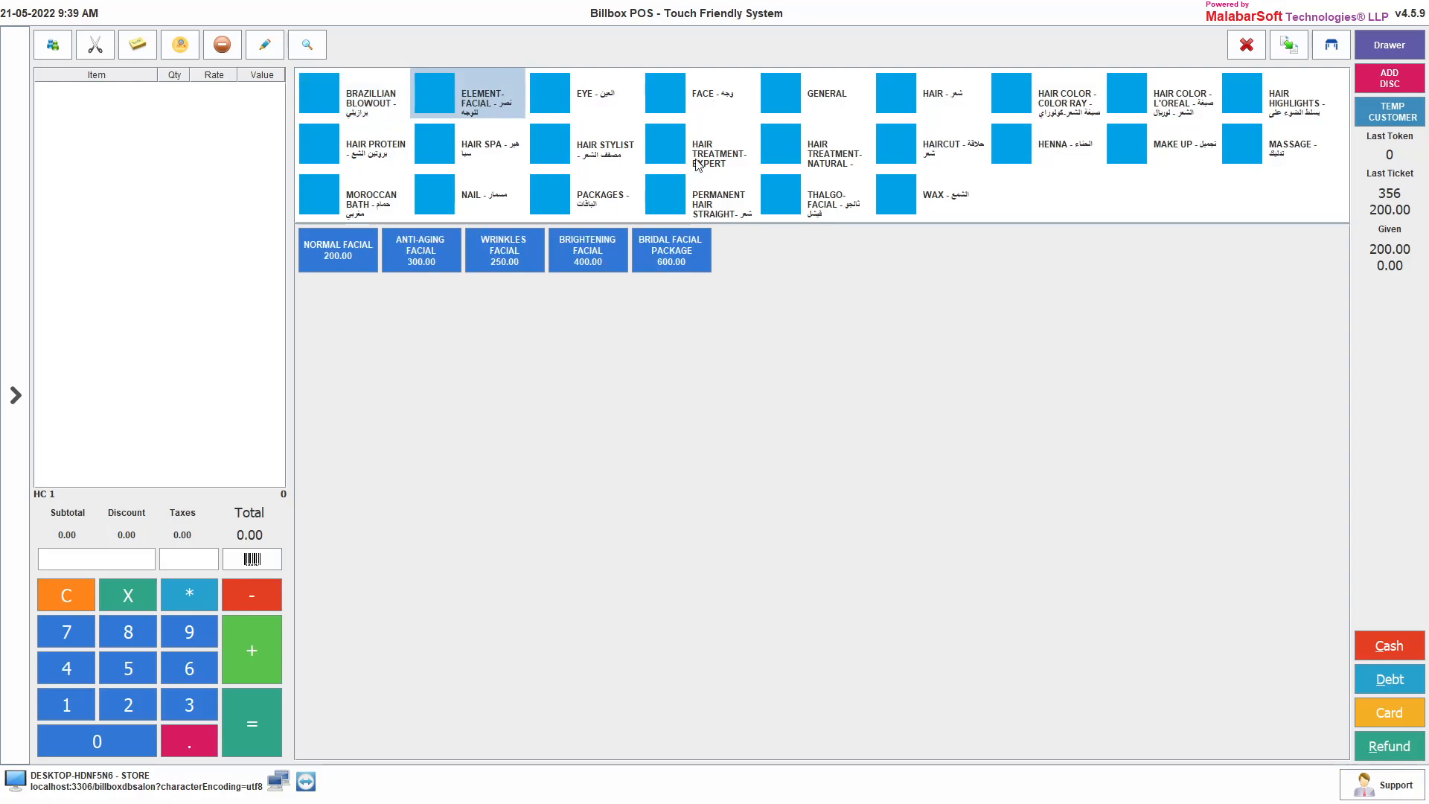
pyautogui.click(346, 257)
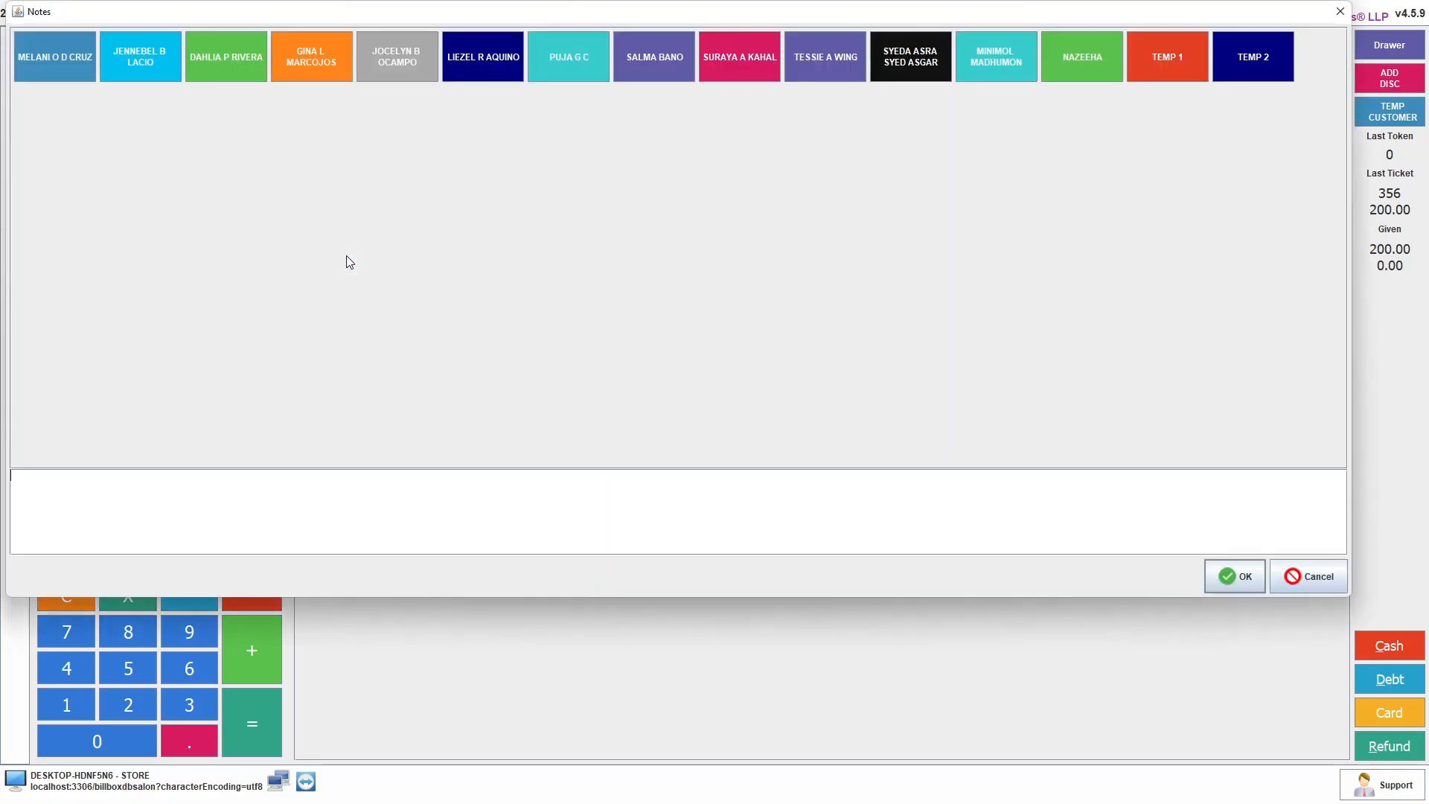
pyautogui.click(221, 57)
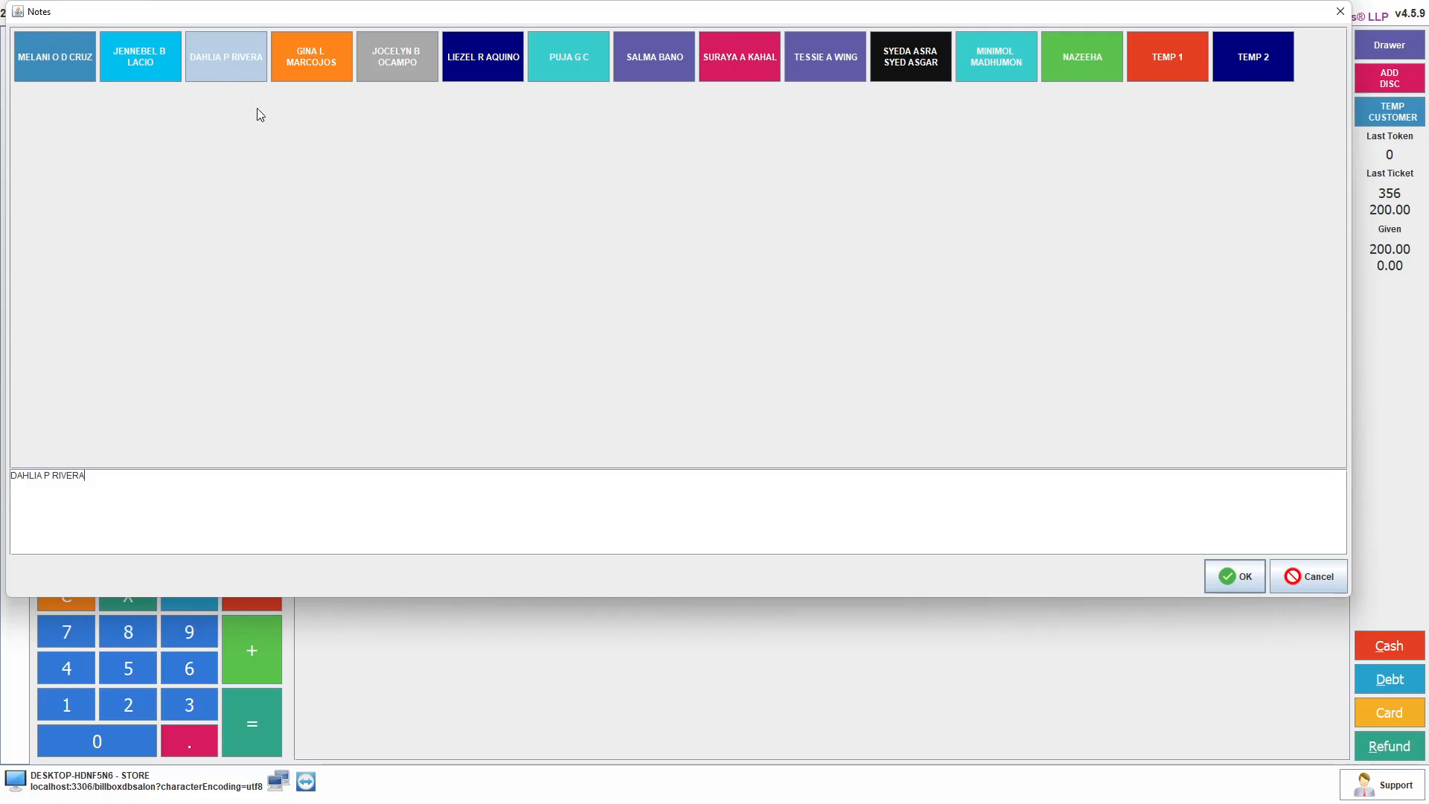
pyautogui.click(1238, 578)
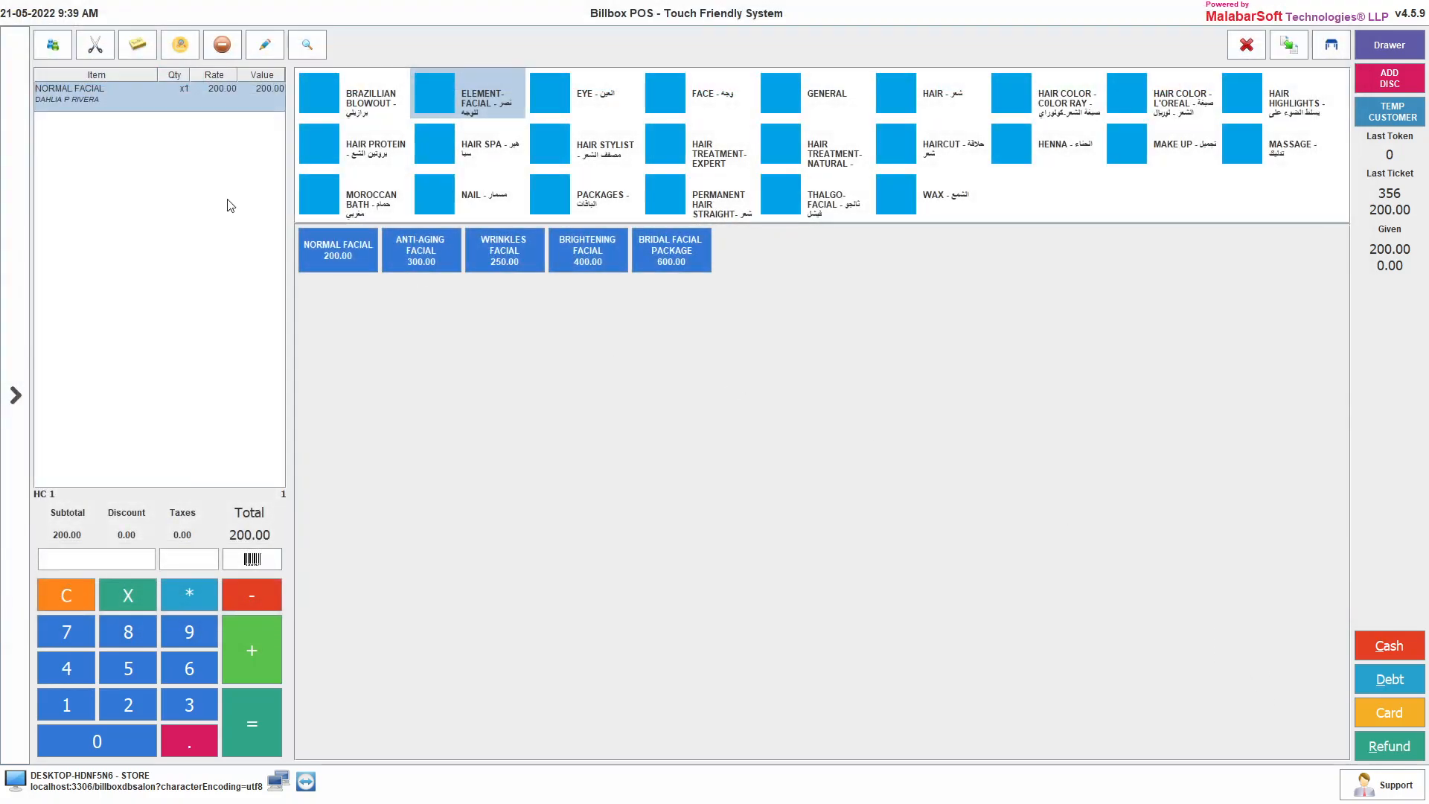
# Step: Add Bleaching Eyebrow from the Eye category to the HC 1 ticket, assigned to the second listed staff member, and return to the station layout
pyautogui.click(571, 101)
pyautogui.click(421, 250)
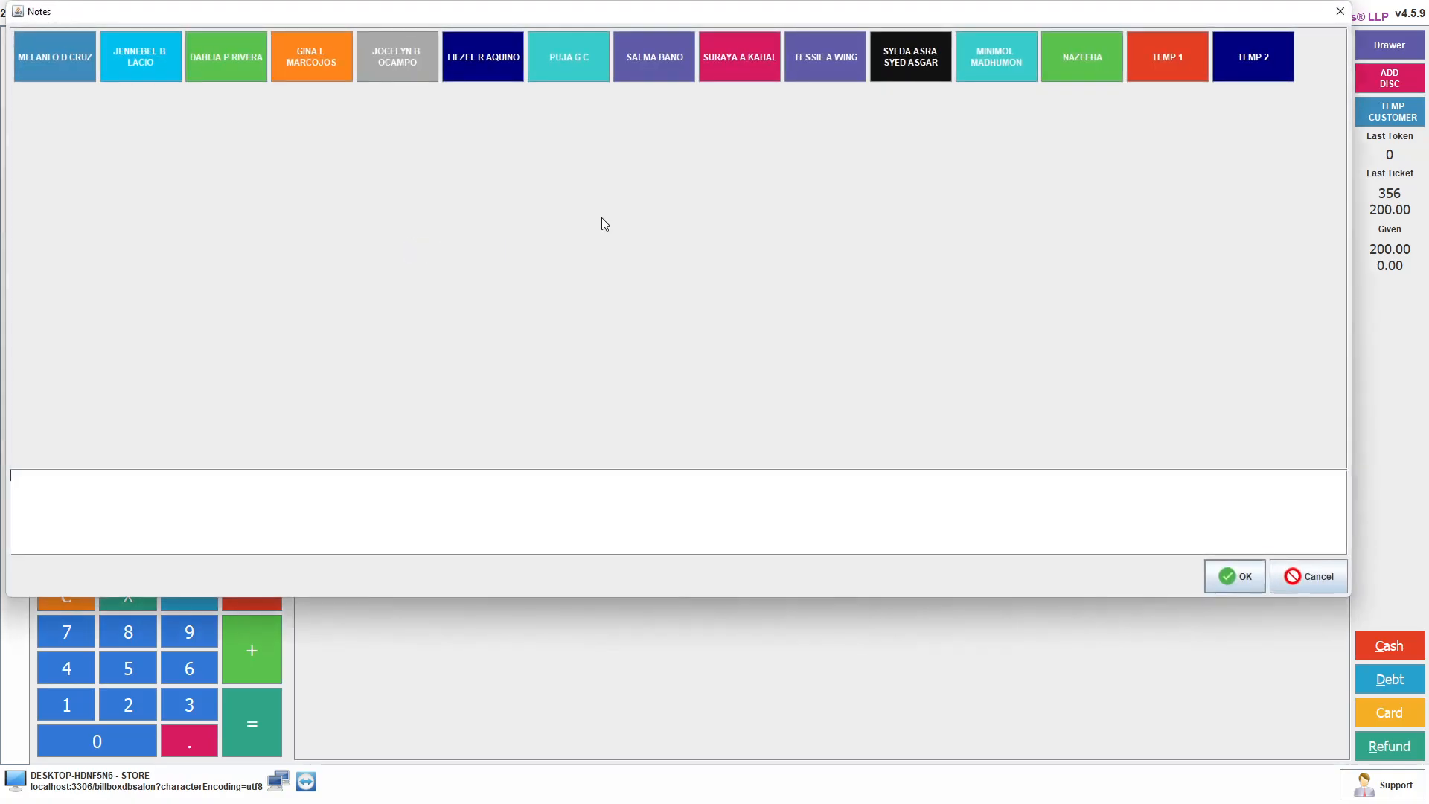
pyautogui.click(111, 61)
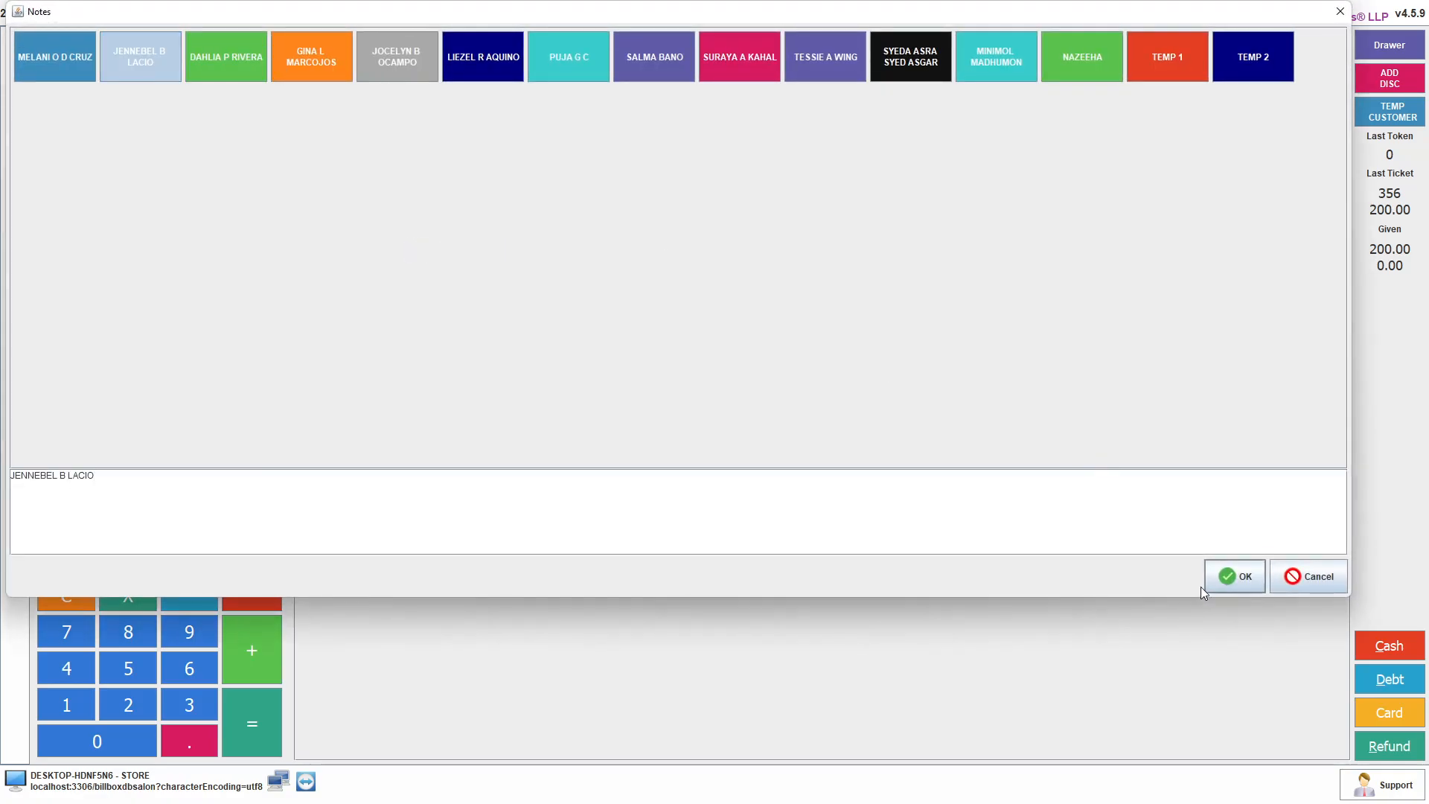
pyautogui.click(1227, 579)
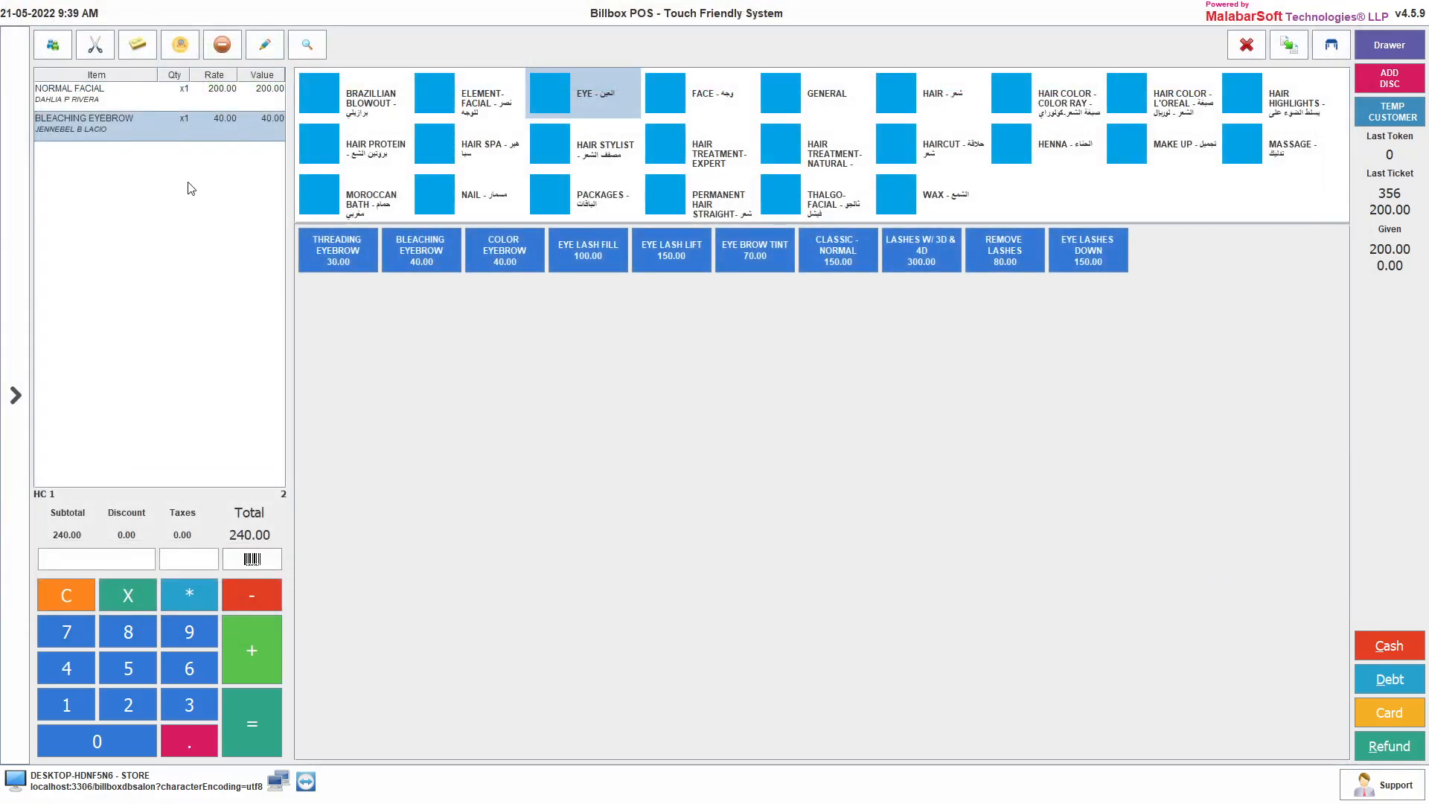
pyautogui.click(1332, 46)
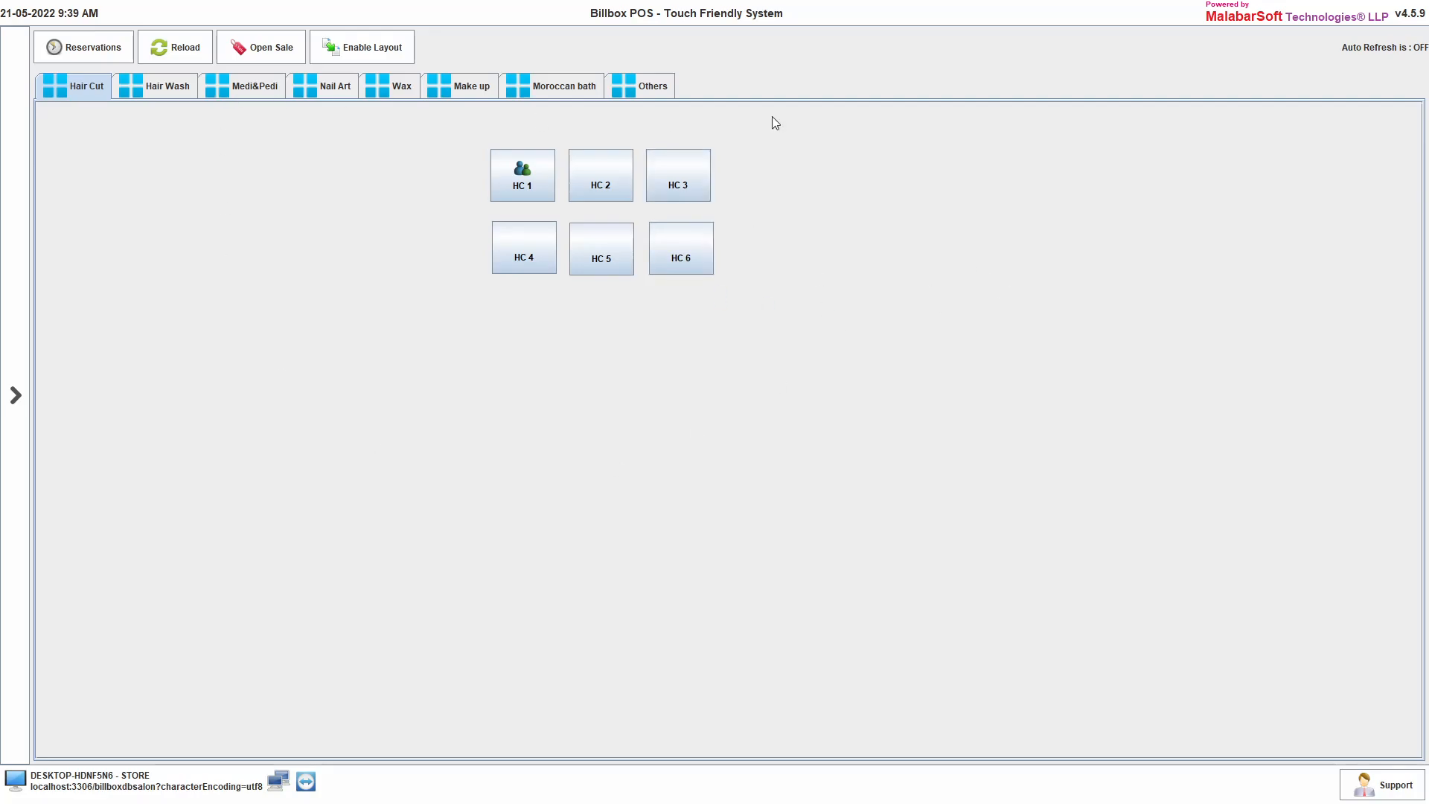
# Step: Open the HC 2 station, add an Anti-Aging Facial assigned to the third listed staff member, and return to the station layout
pyautogui.click(604, 184)
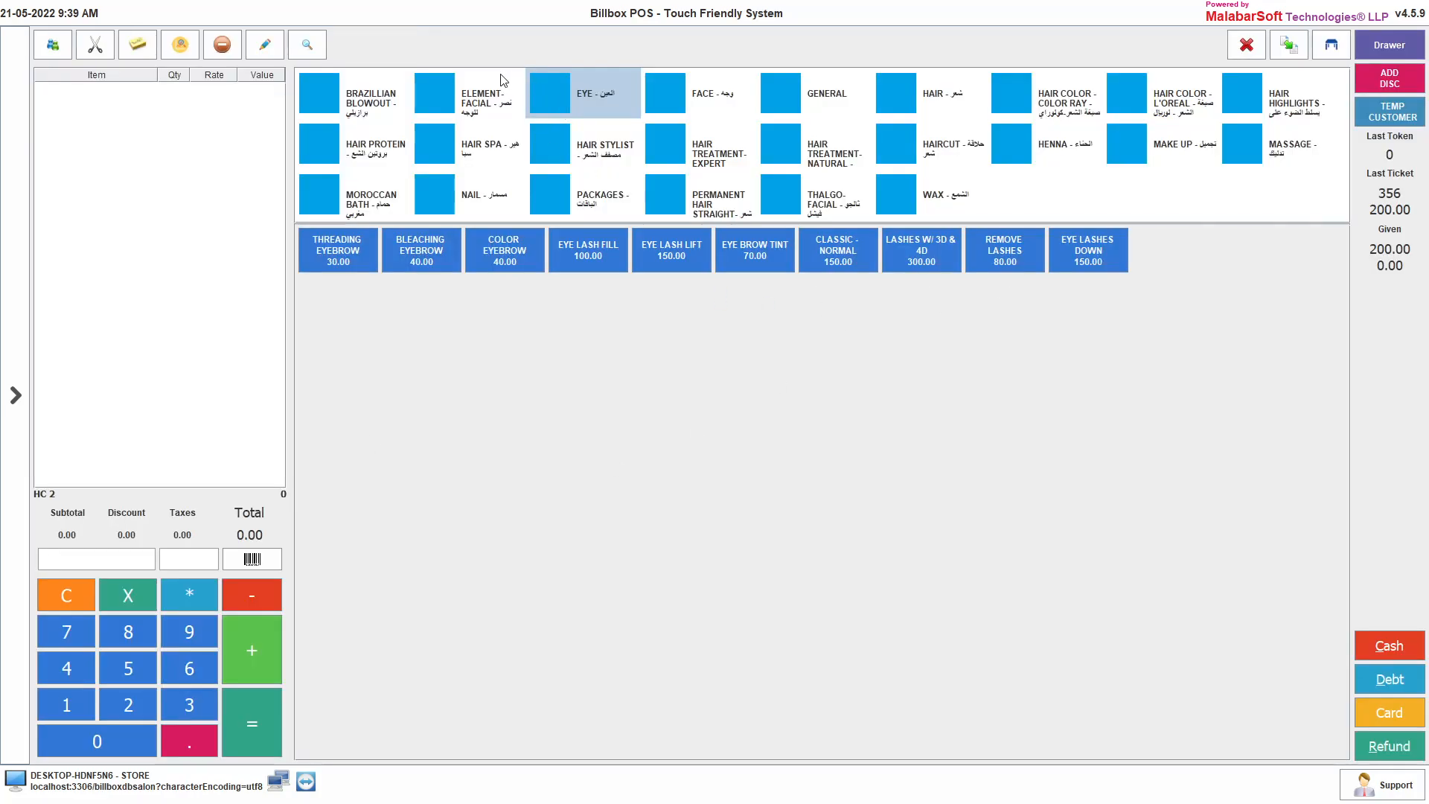
pyautogui.click(454, 97)
pyautogui.click(434, 254)
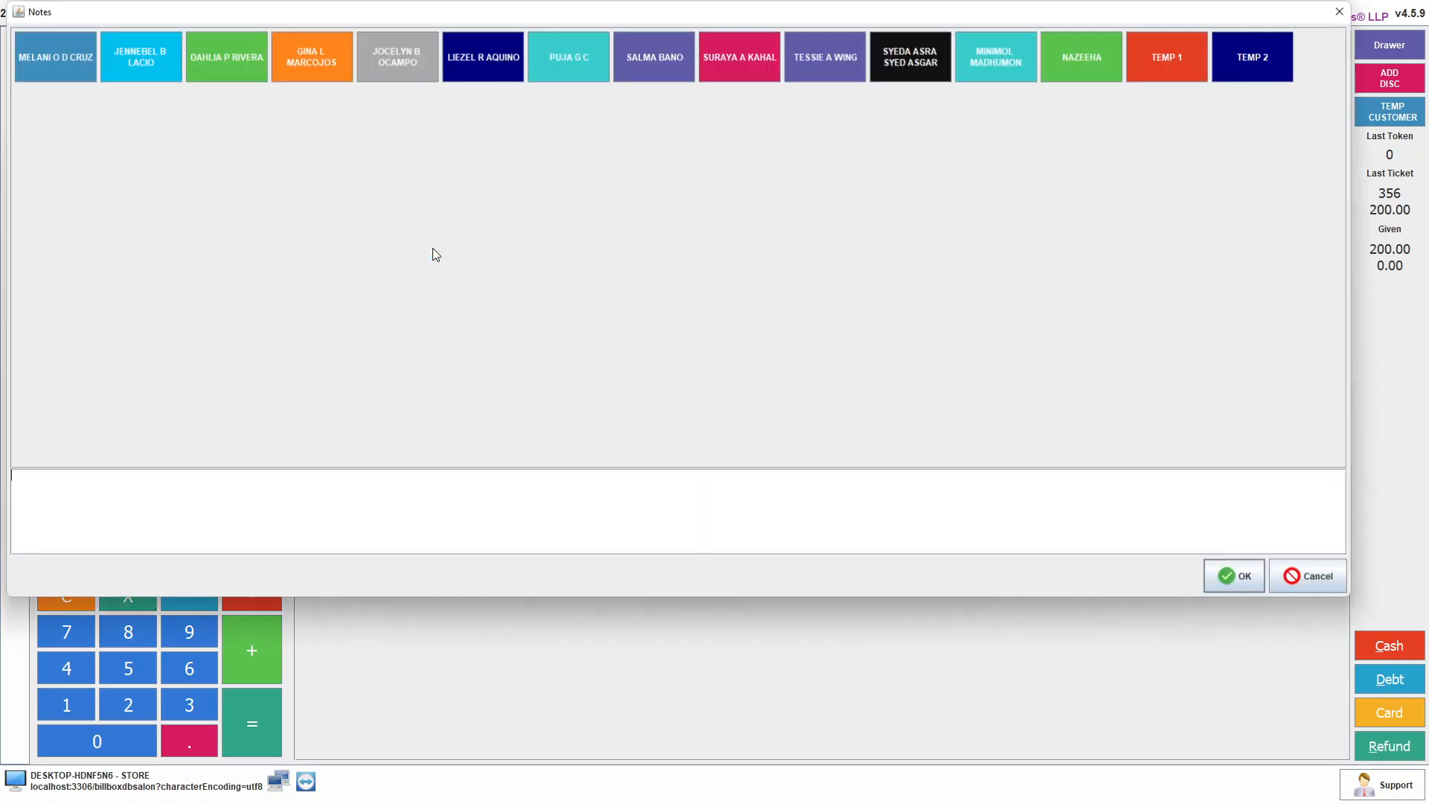
pyautogui.click(228, 52)
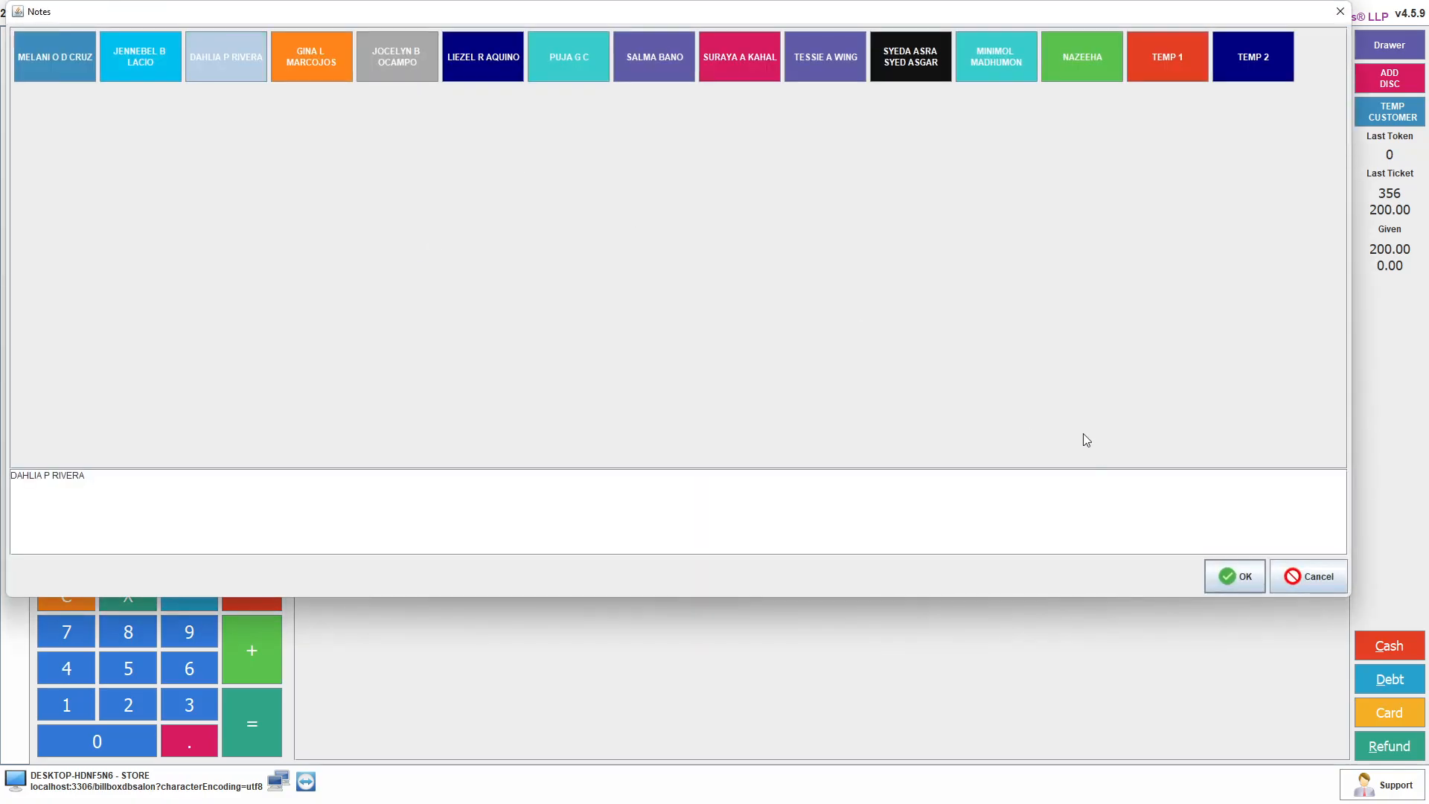
pyautogui.click(1215, 581)
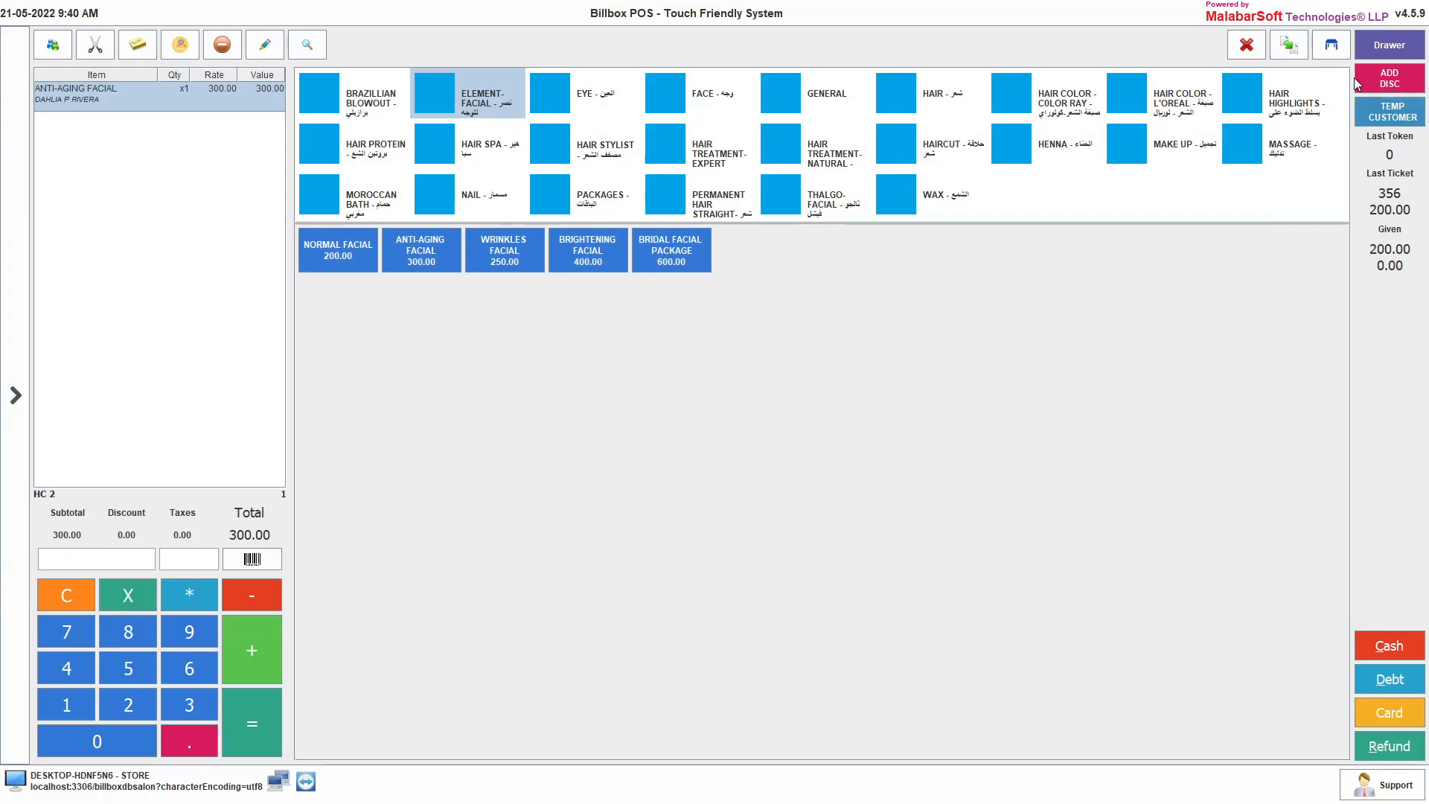
pyautogui.click(1331, 45)
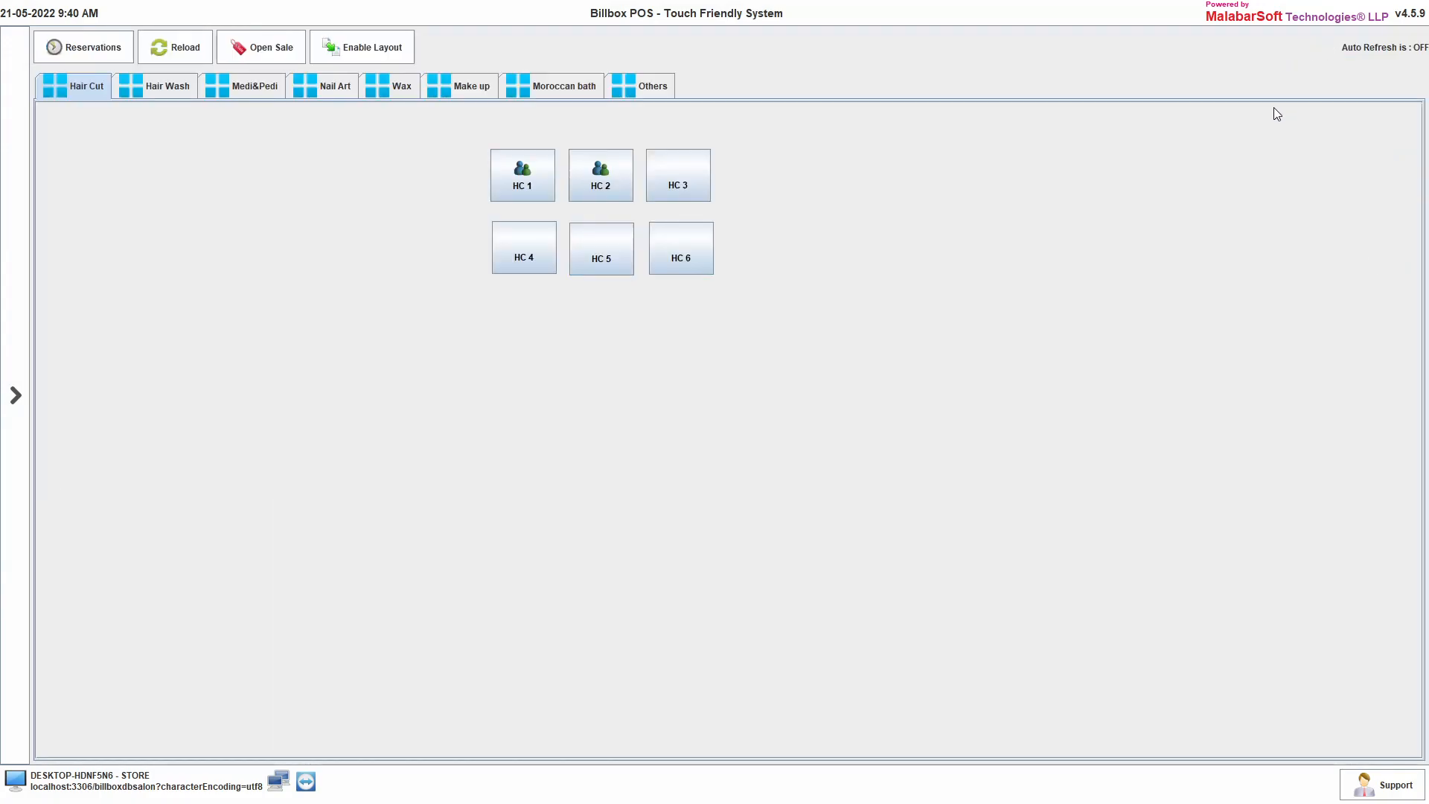
# Step: Settle the open HC 1 and HC 2 station tickets as cash sales
pyautogui.click(531, 186)
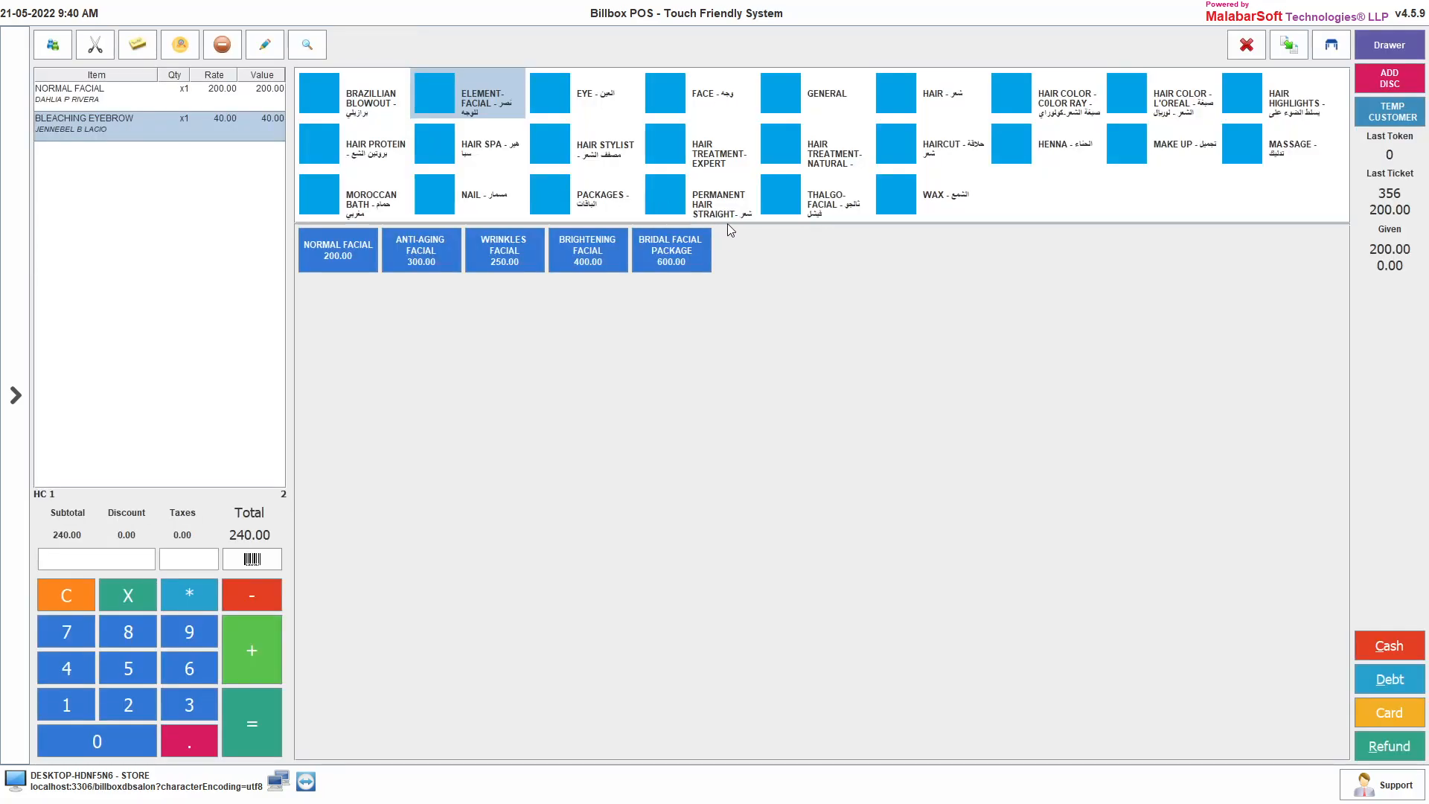
pyautogui.click(1423, 645)
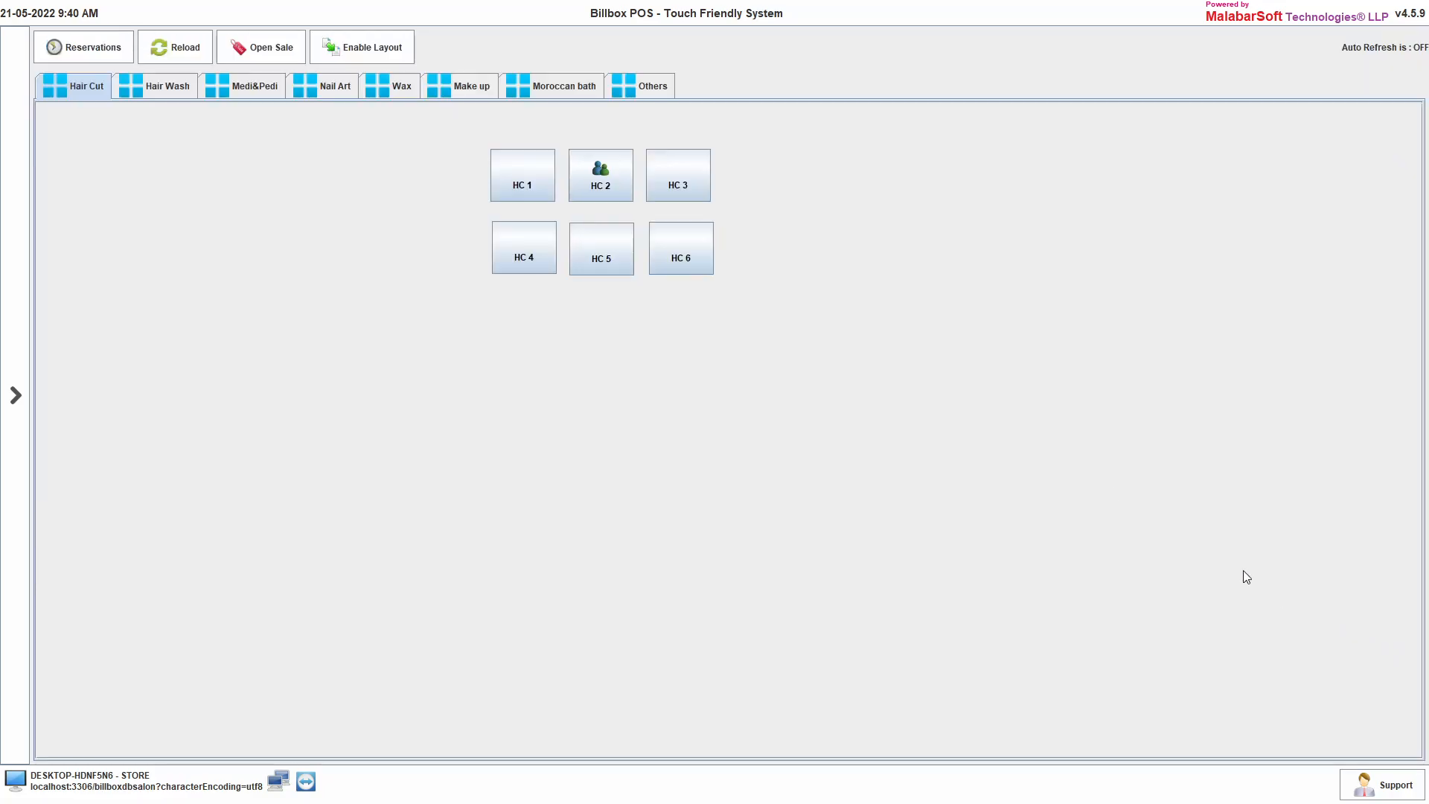
pyautogui.click(590, 168)
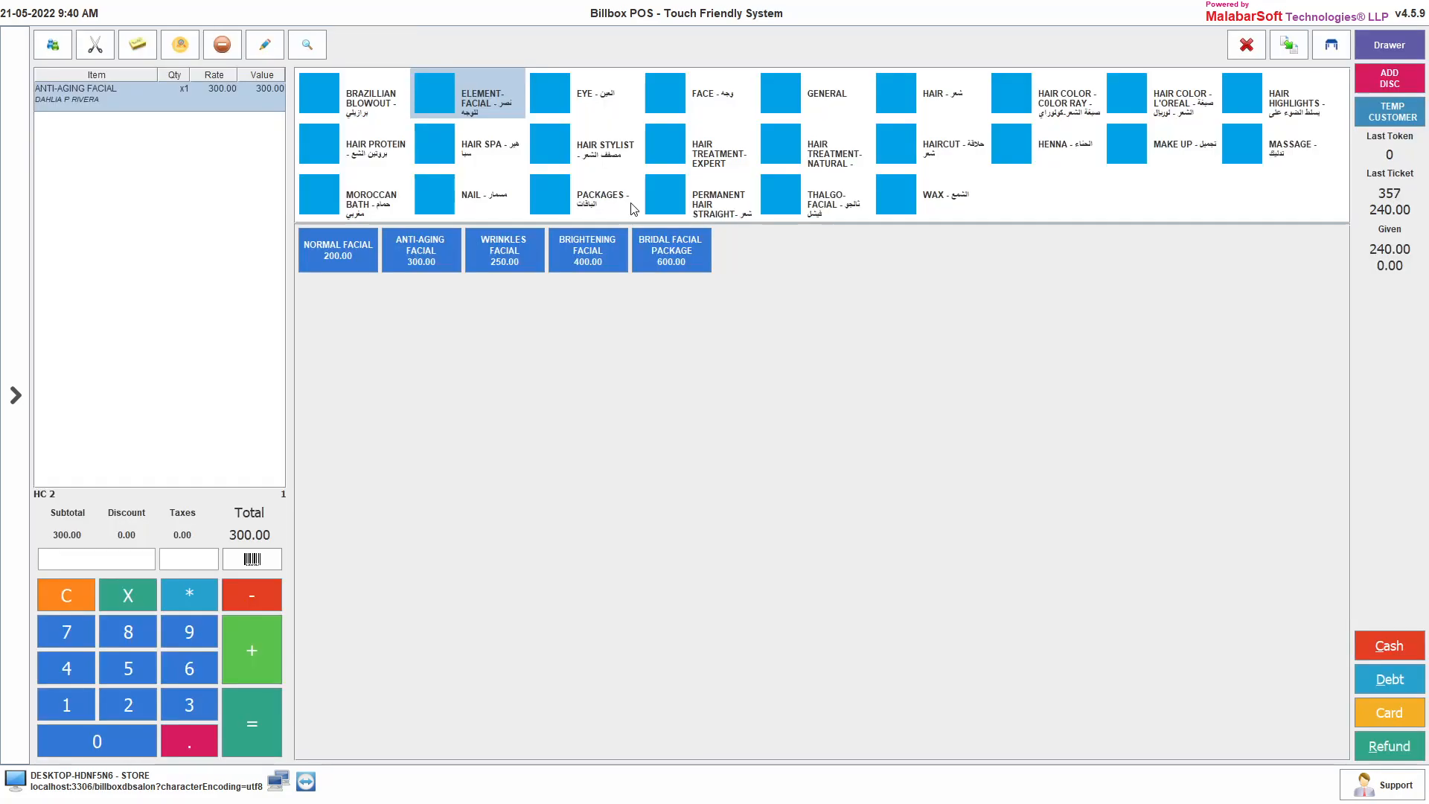
pyautogui.click(1395, 650)
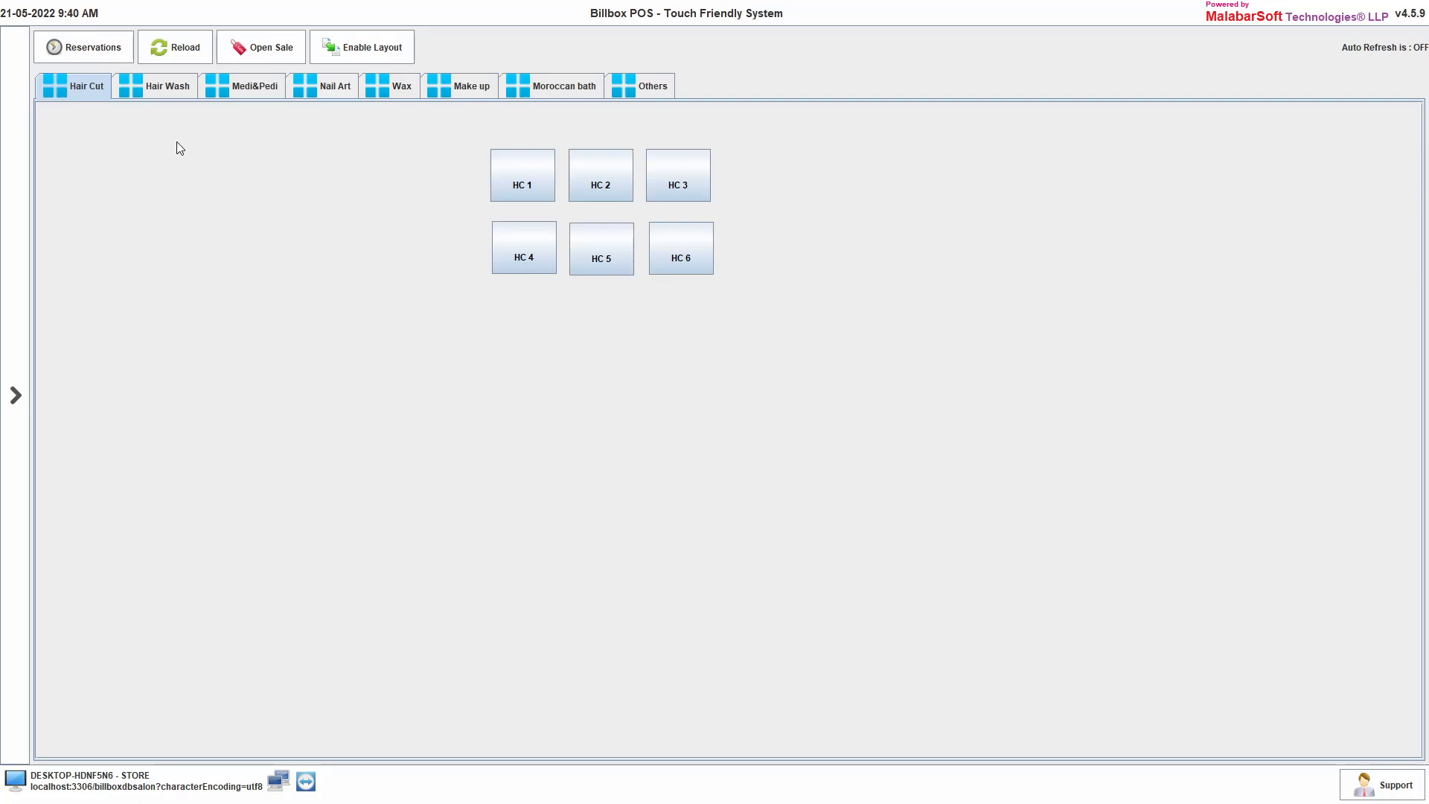
# Step: Open the reservations schedule, check the bookings on the days after May 21, 2022, and return to May 21
pyautogui.click(97, 53)
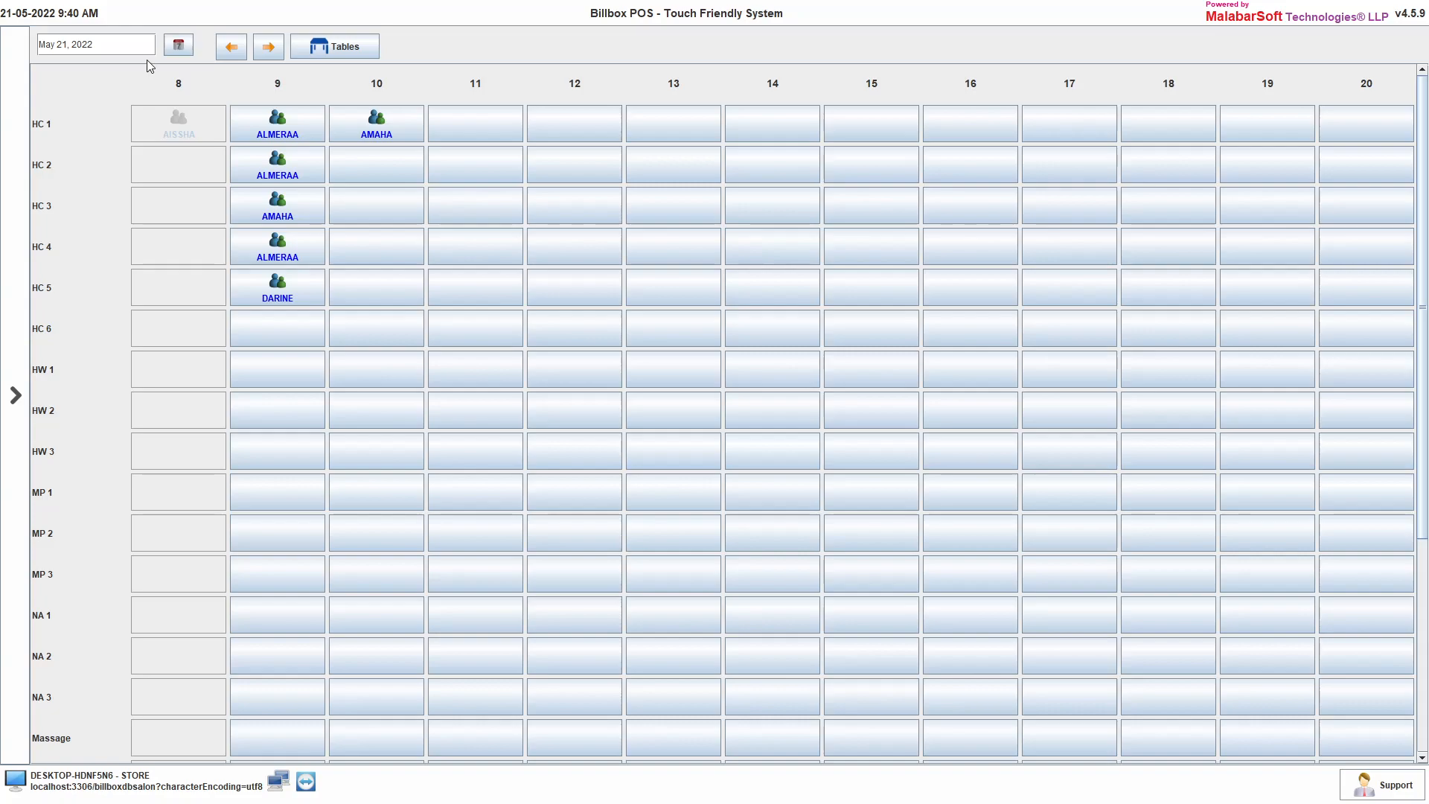
pyautogui.click(269, 46)
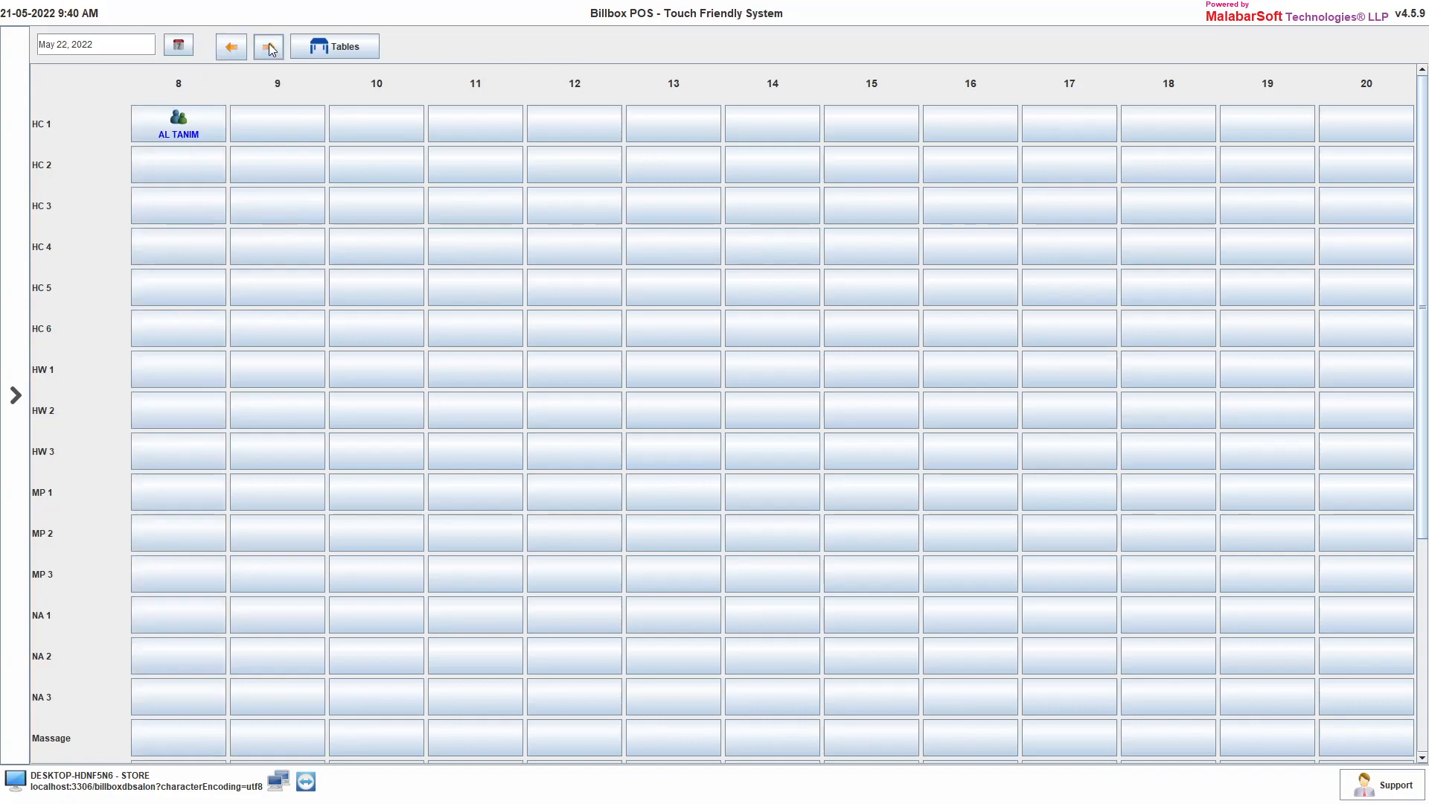
pyautogui.click(235, 49)
pyautogui.click(277, 49)
pyautogui.click(271, 51)
pyautogui.click(237, 50)
pyautogui.click(233, 49)
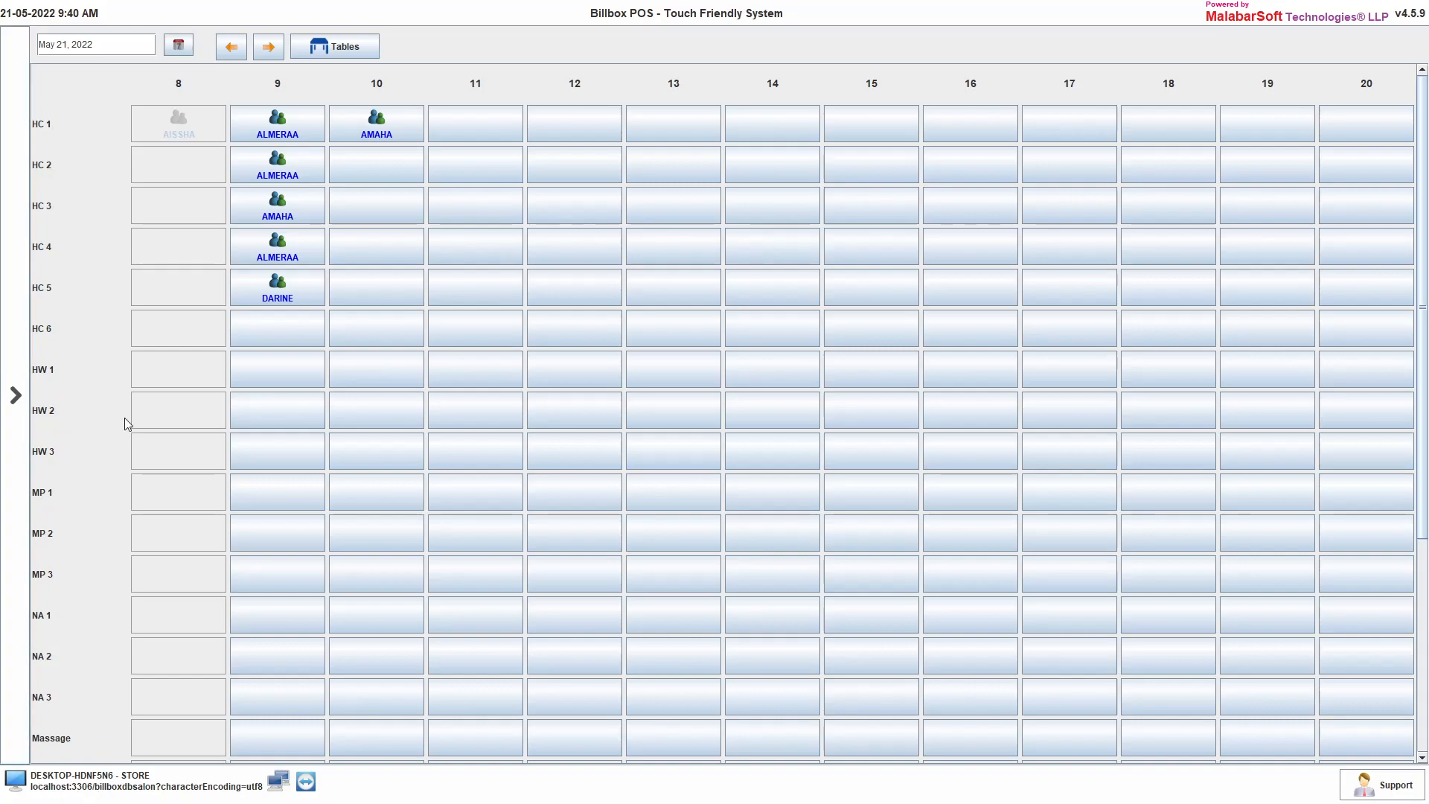
# Step: Start a reservation for HC 6 in the hour 9 slot with minutes set to 45, and pick a customer from the filtered customer list
pyautogui.click(282, 332)
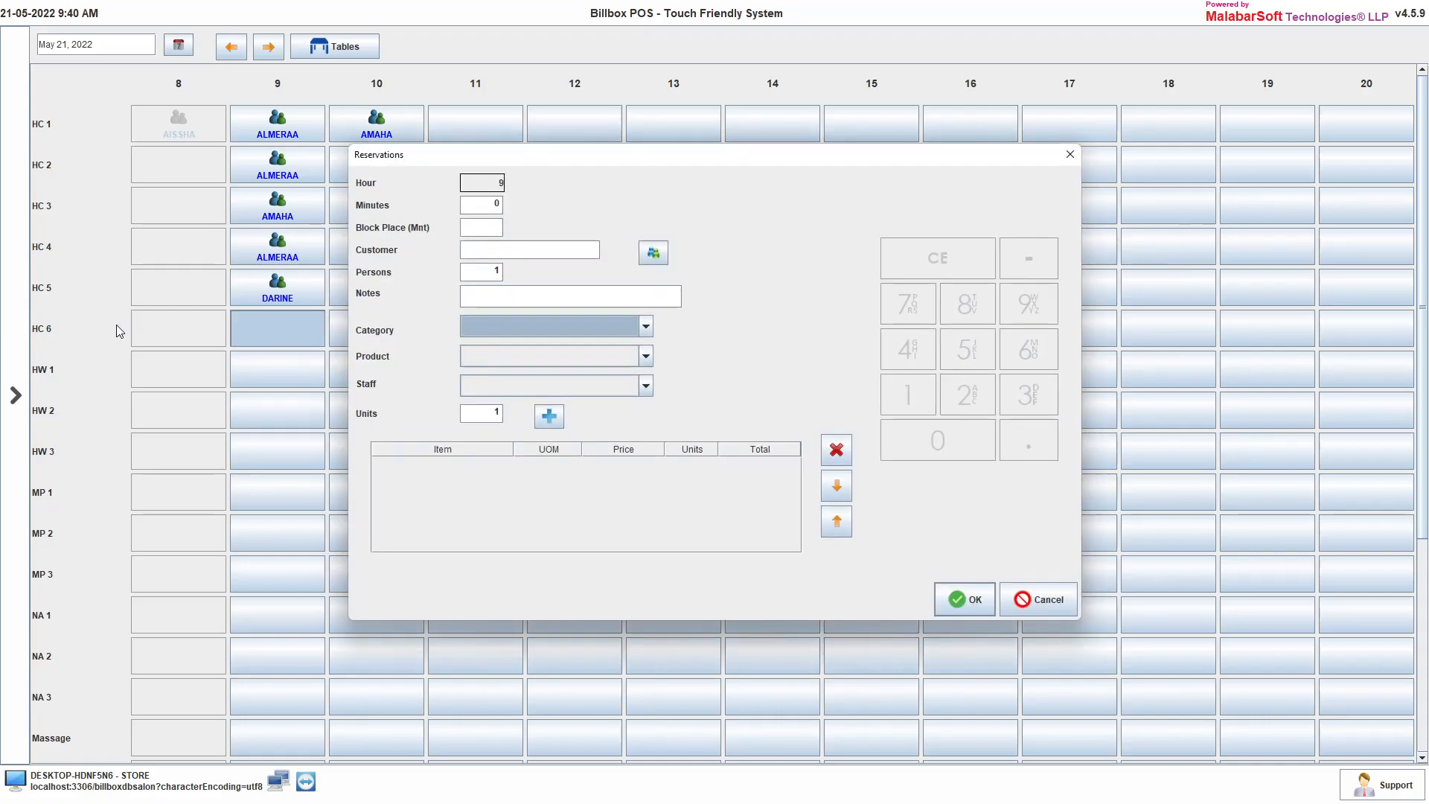
pyautogui.click(492, 210)
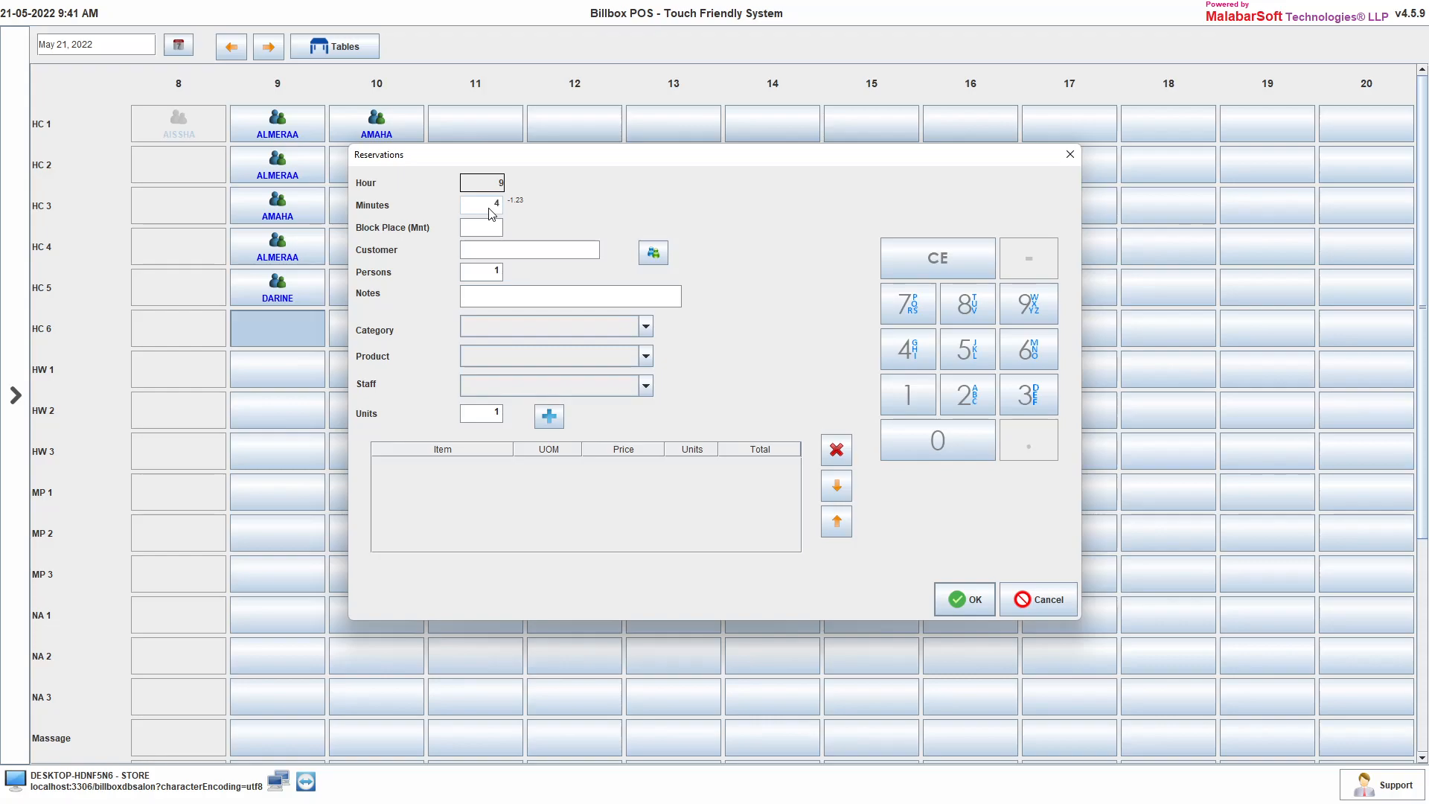
pyautogui.click(651, 251)
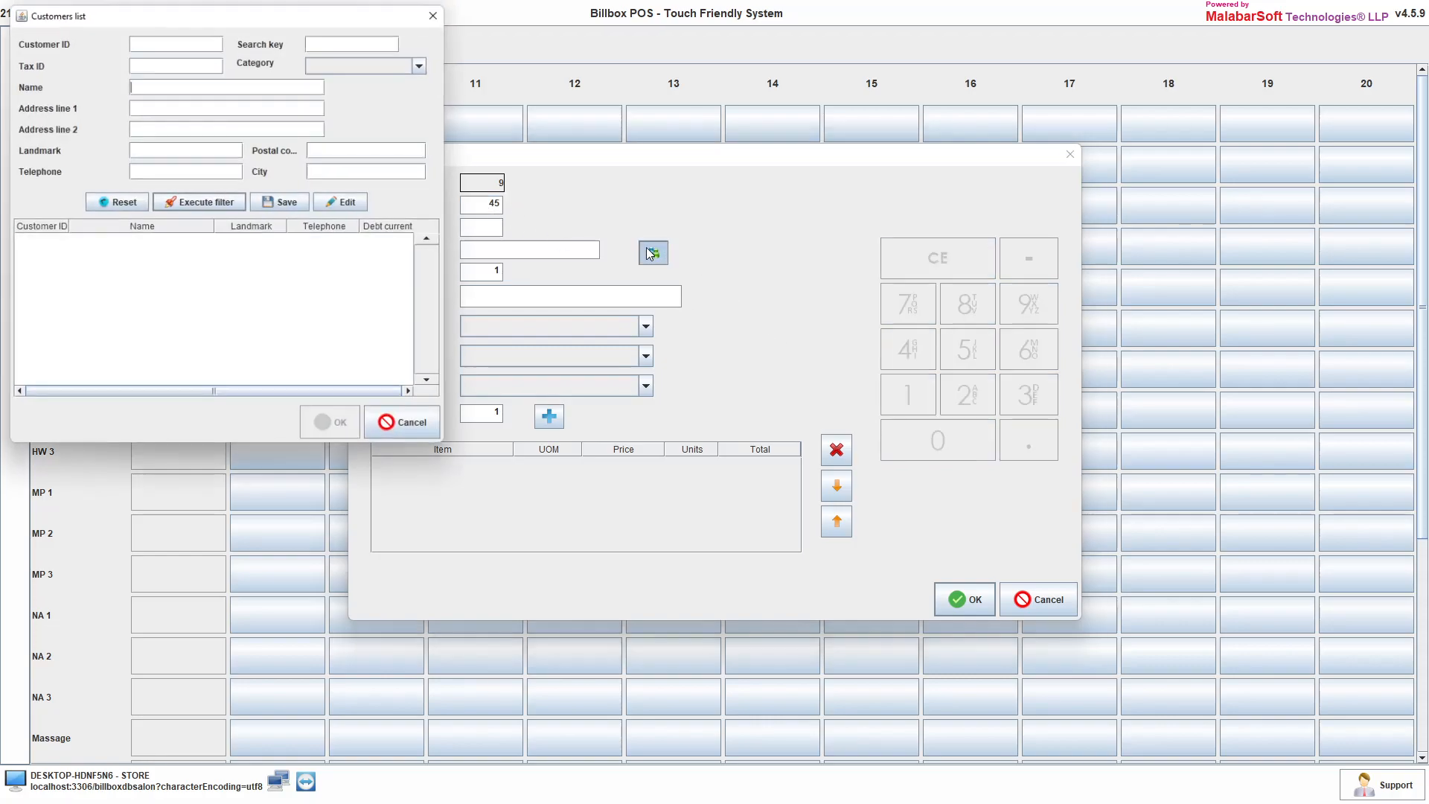
pyautogui.click(199, 201)
pyautogui.scroll(-3, 200, 294)
pyautogui.click(107, 361)
pyautogui.click(334, 430)
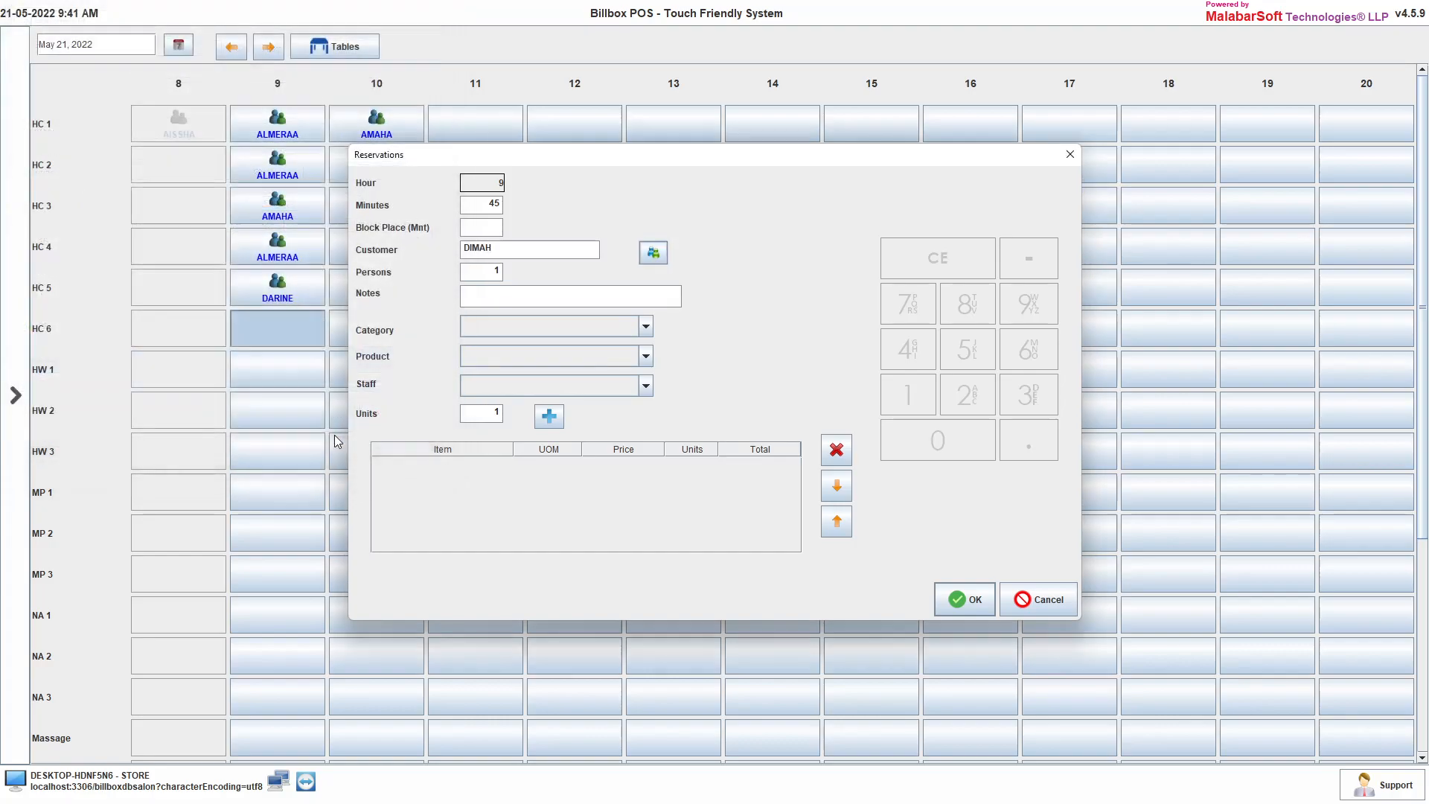
pyautogui.click(654, 254)
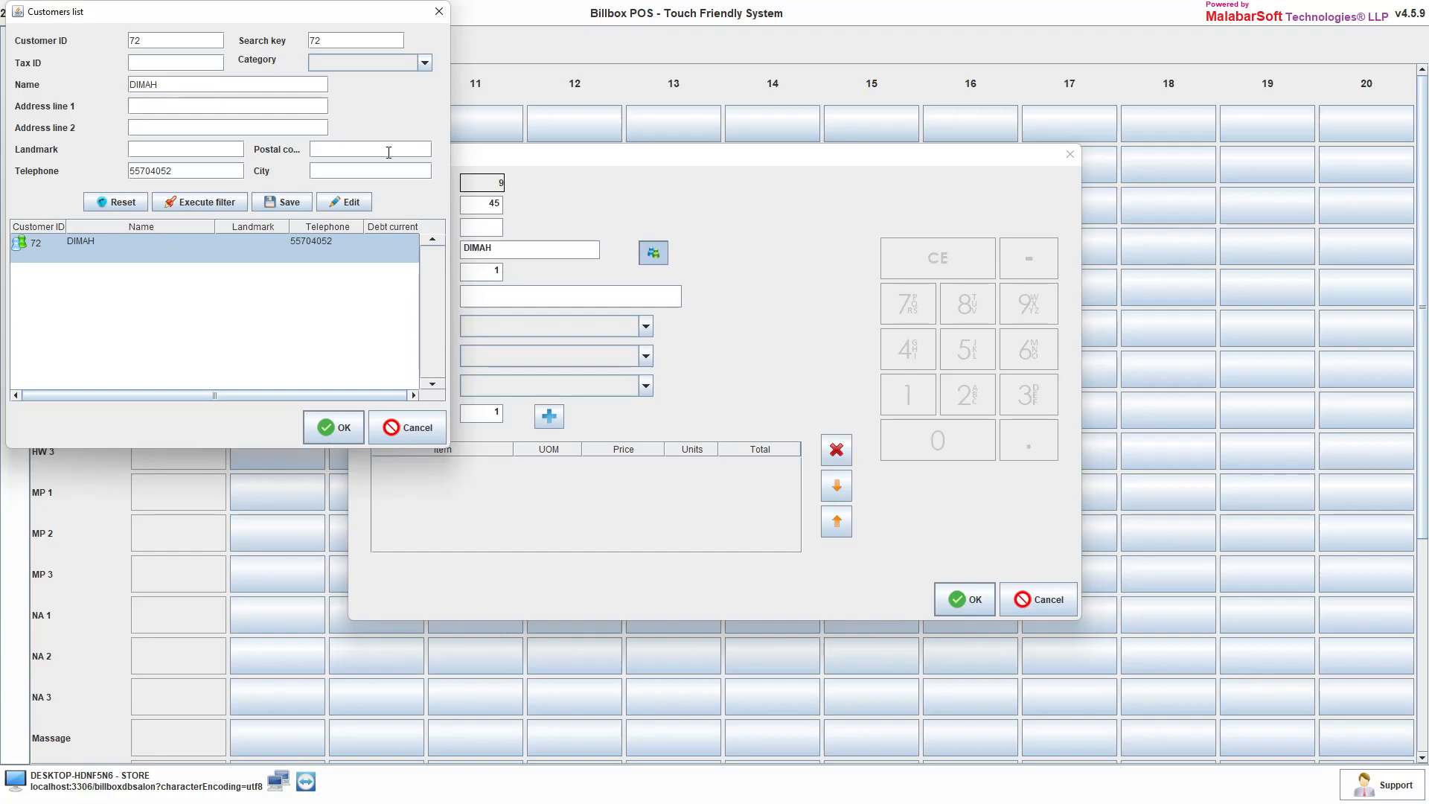
pyautogui.click(329, 429)
# Step: Add one unit of the Long Hair Brazillian Blowout to the reservation, assigned to the fourth listed staff member
pyautogui.click(646, 327)
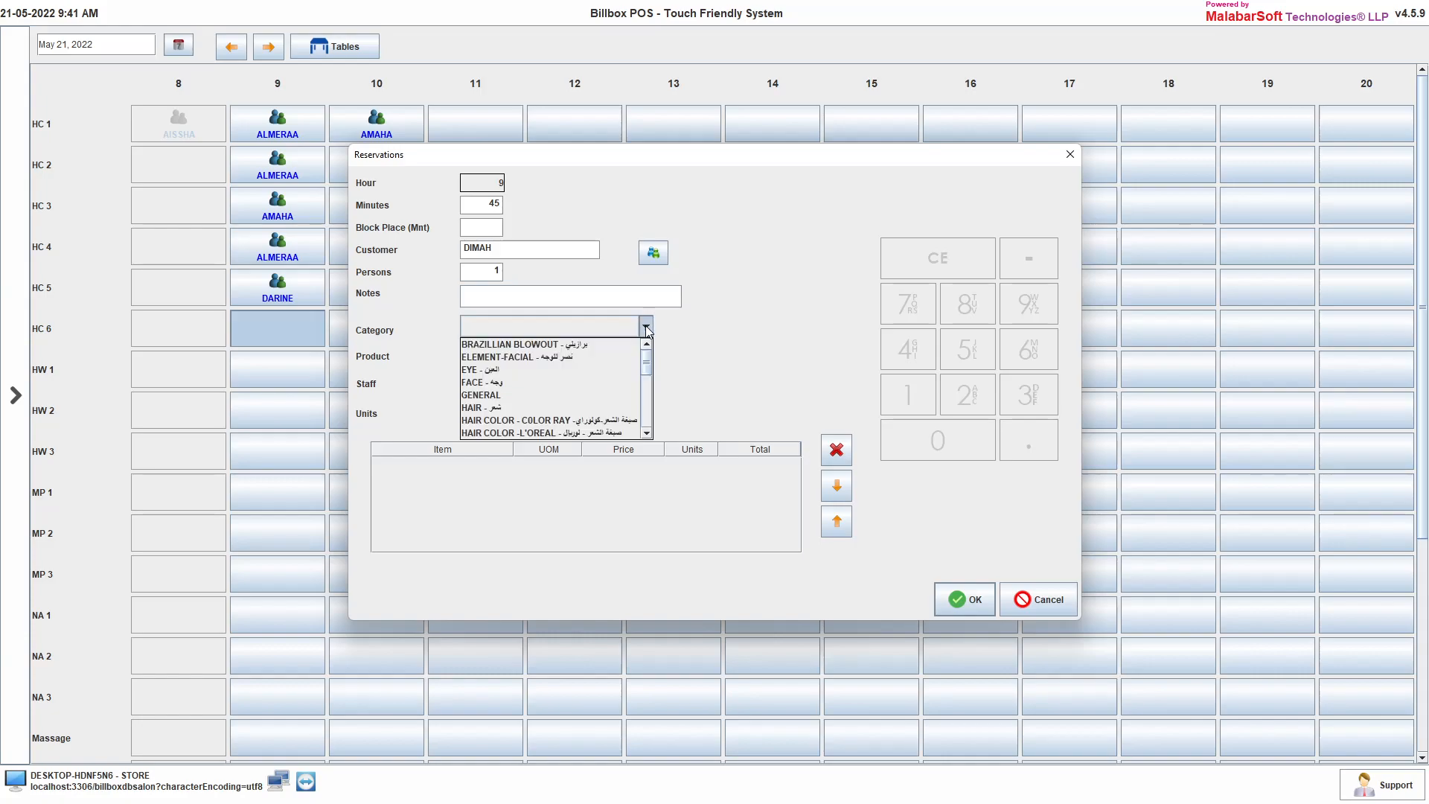
pyautogui.click(558, 343)
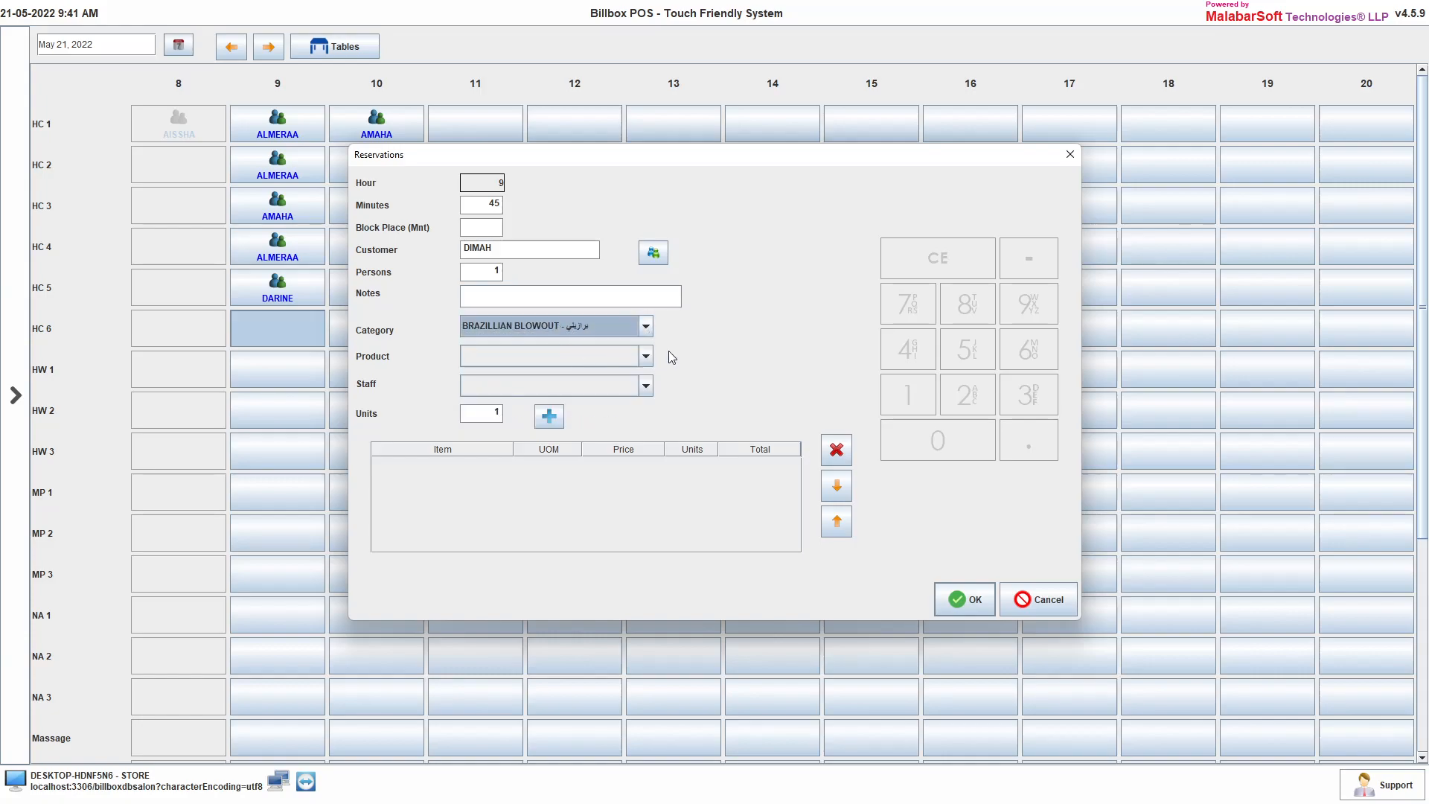
pyautogui.click(635, 357)
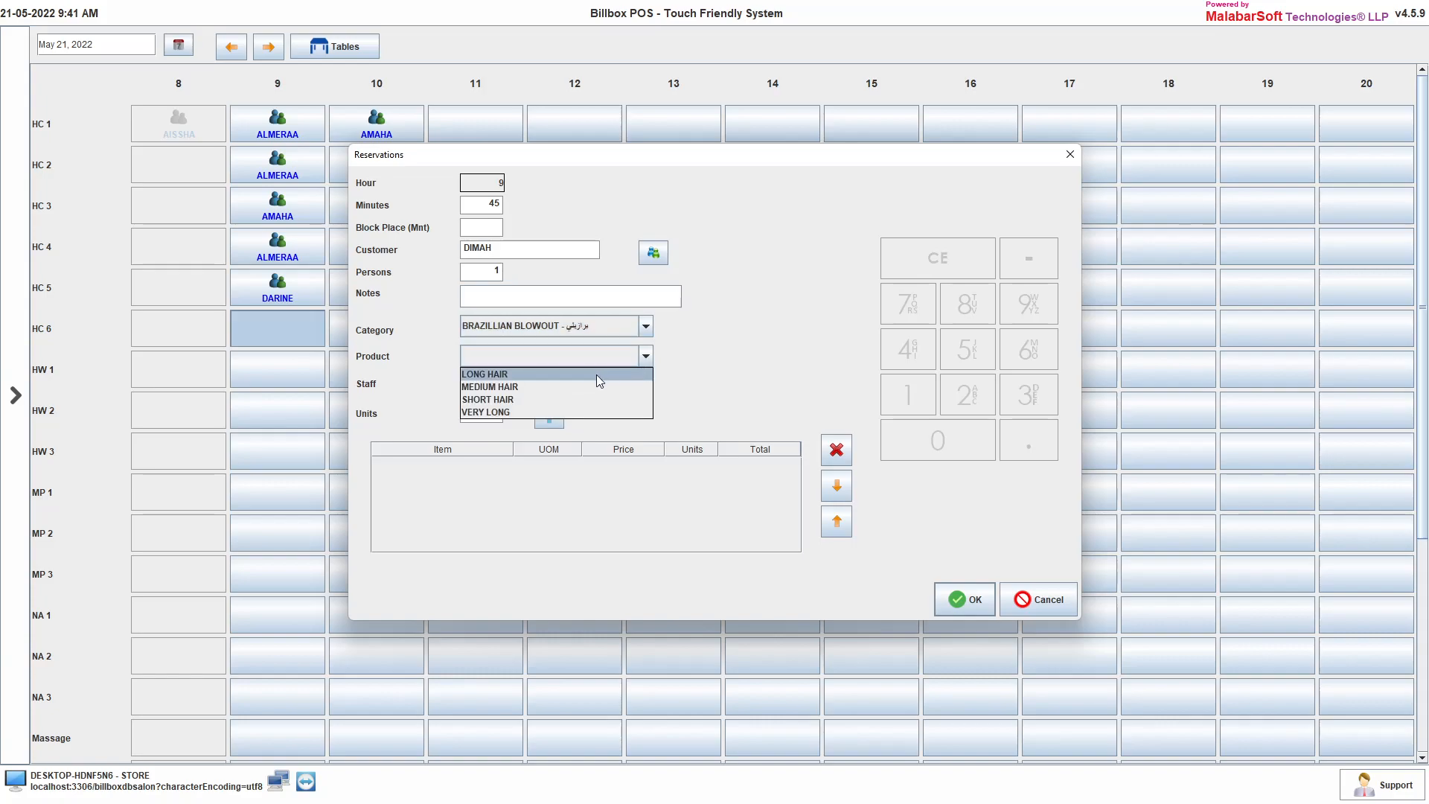
pyautogui.click(491, 375)
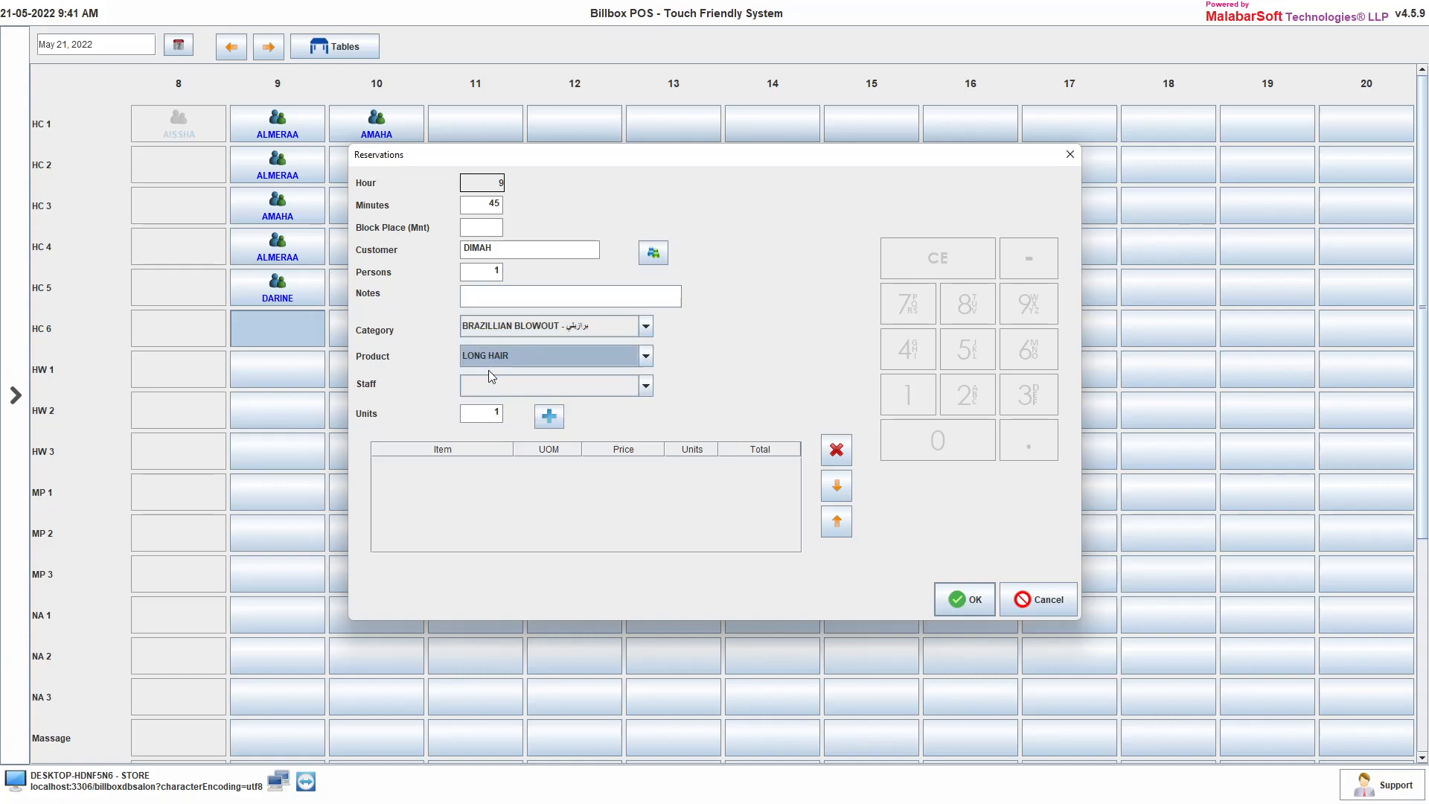
pyautogui.click(557, 385)
pyautogui.click(510, 439)
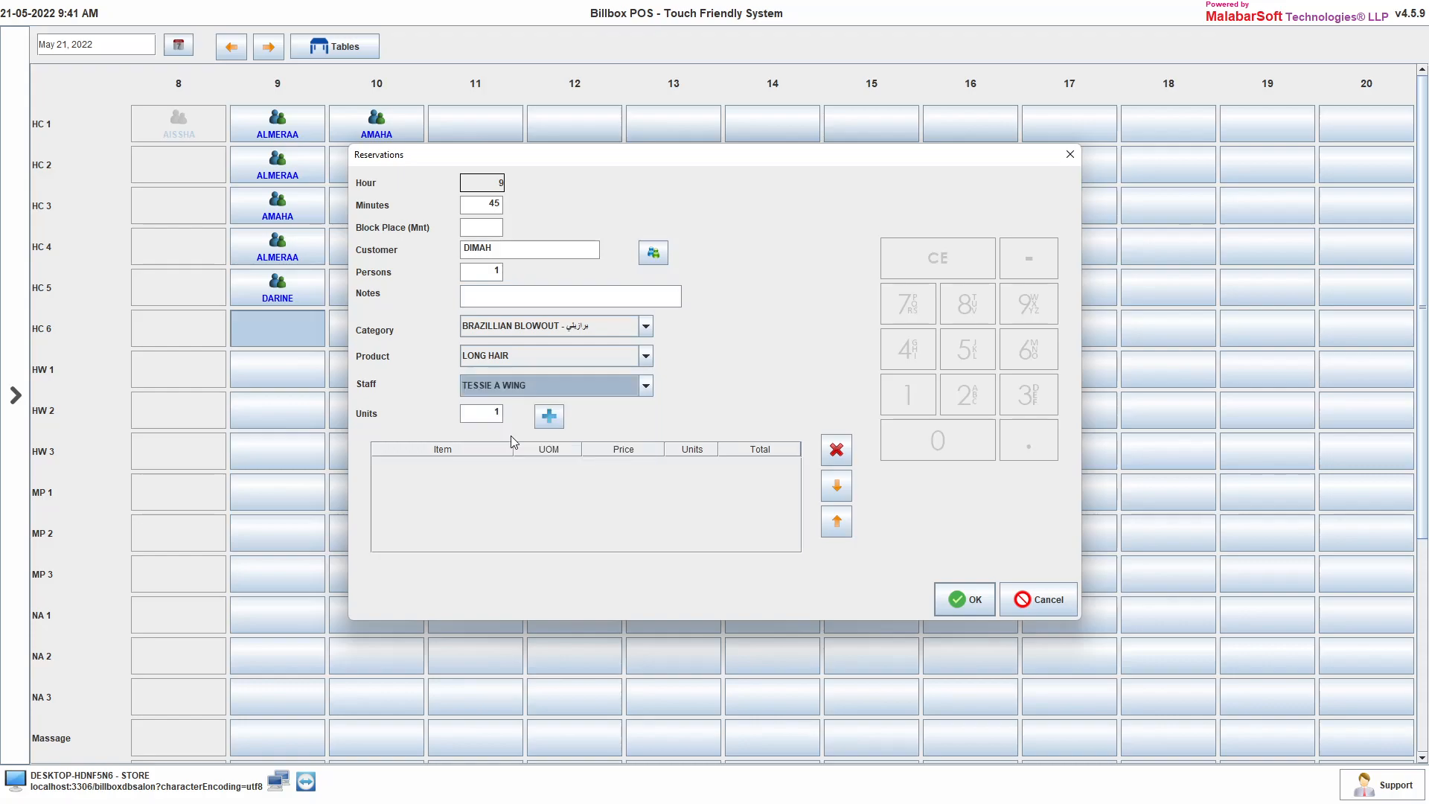
pyautogui.click(549, 417)
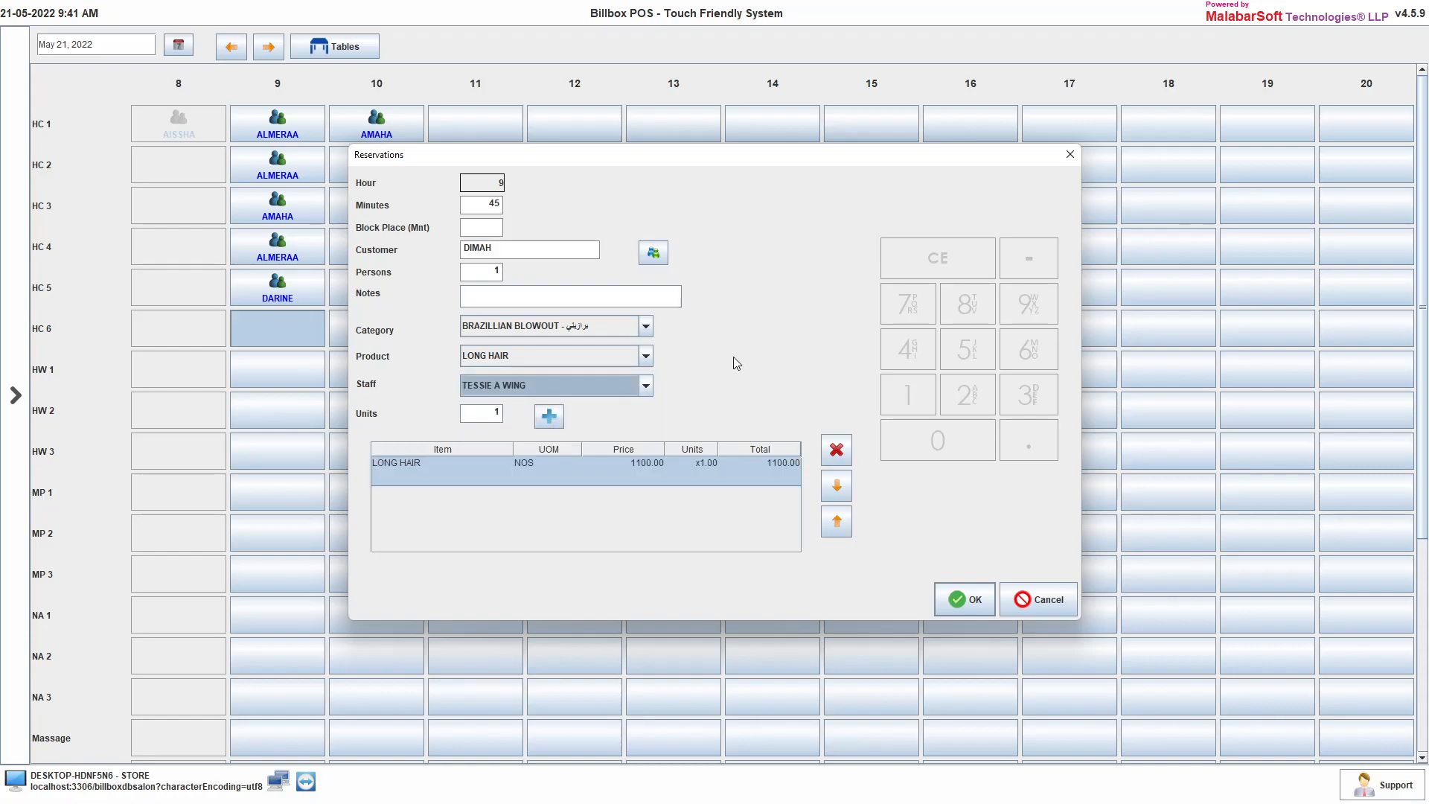
# Step: Add one Bleaching Eyebrow from the Eye category, assigned to the third listed staff member, and save the reservation
pyautogui.click(646, 326)
pyautogui.click(589, 378)
pyautogui.click(627, 357)
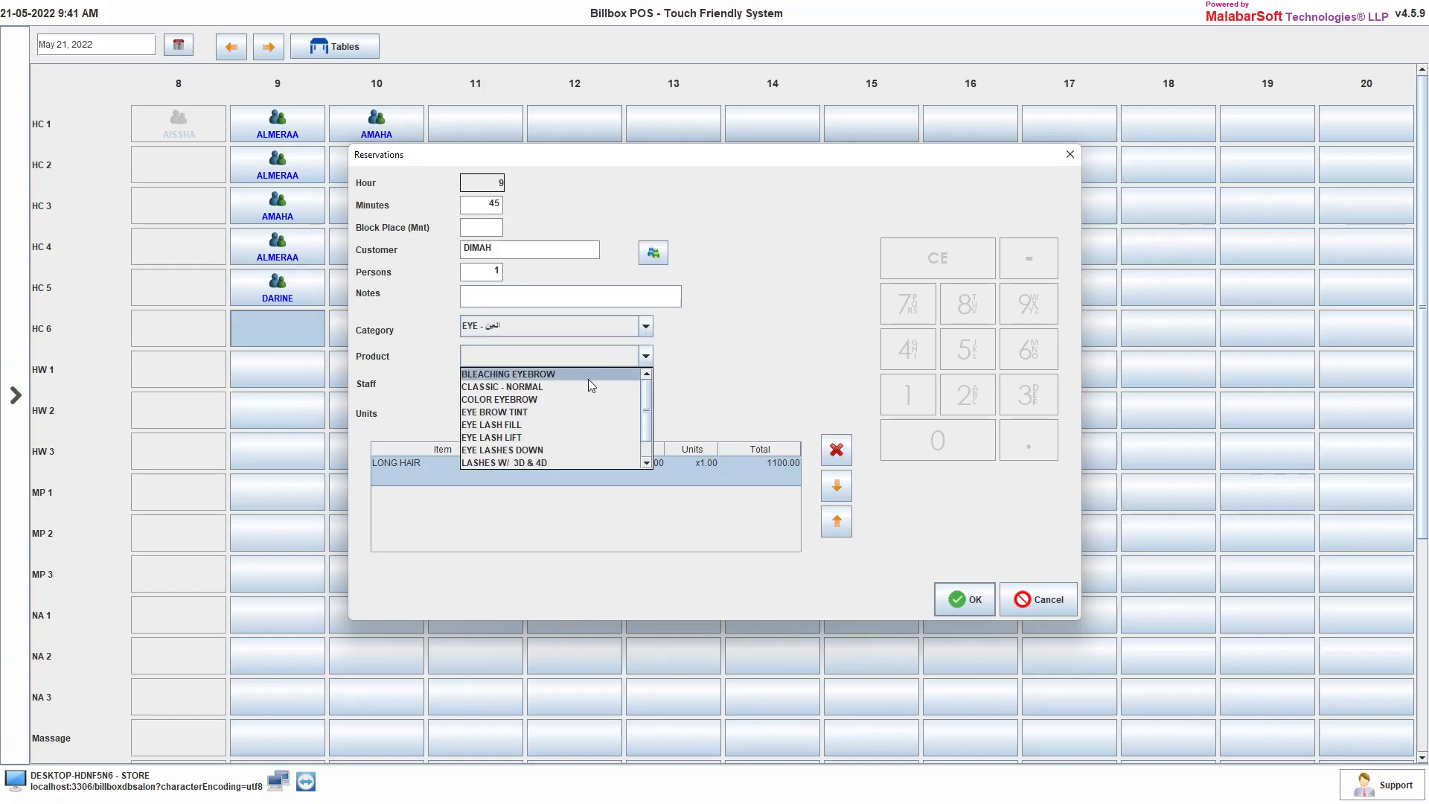
pyautogui.click(589, 379)
pyautogui.click(647, 387)
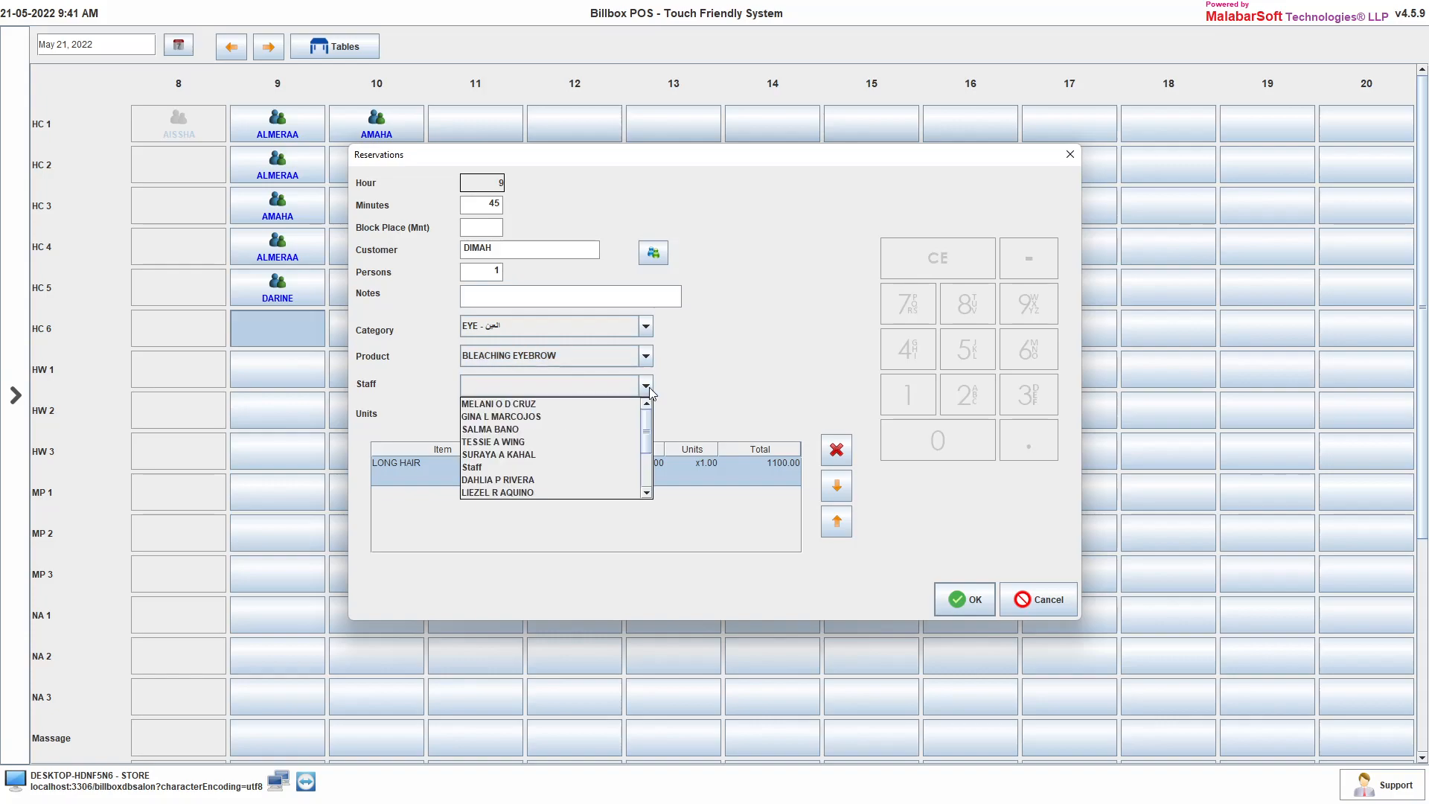
pyautogui.click(490, 429)
pyautogui.click(549, 416)
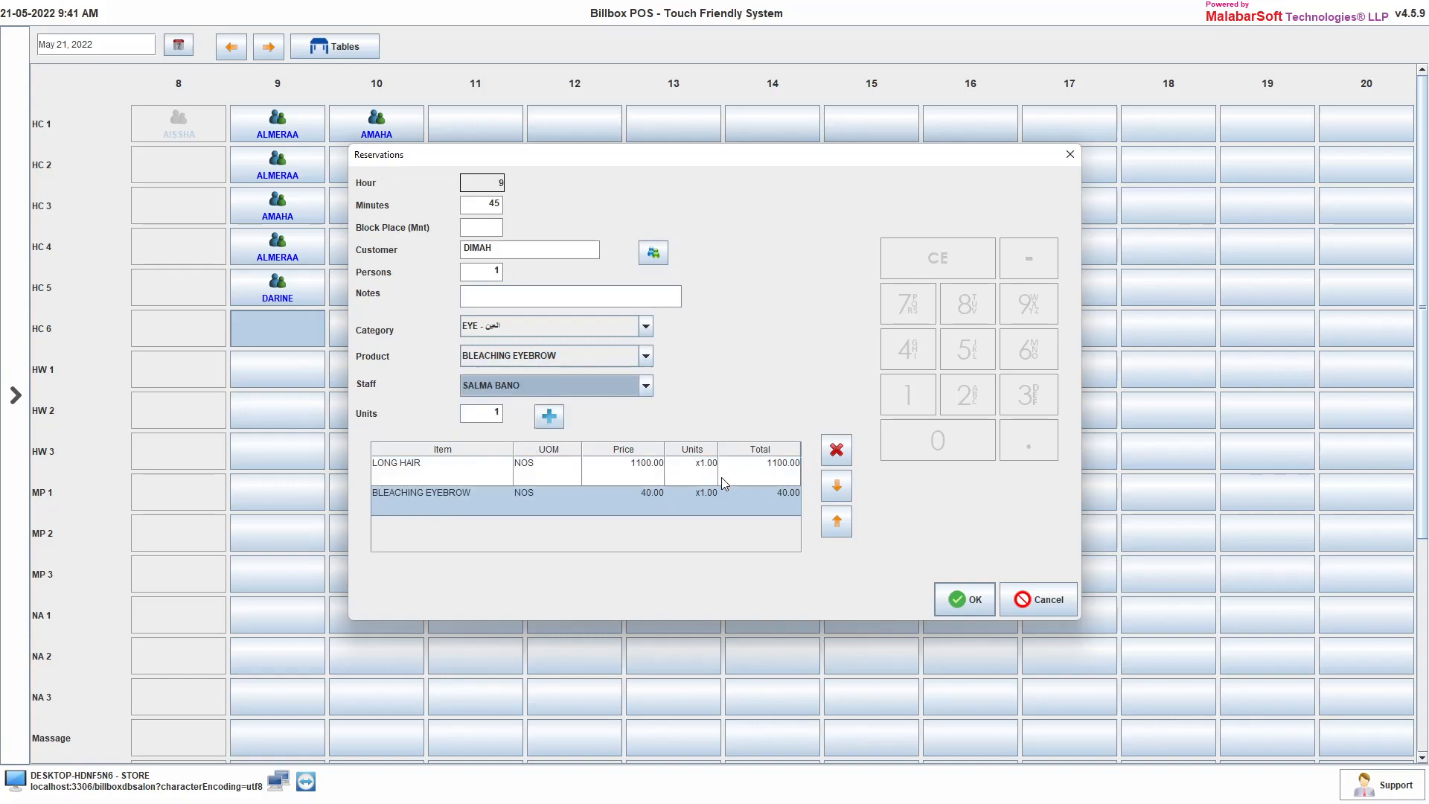
pyautogui.click(966, 597)
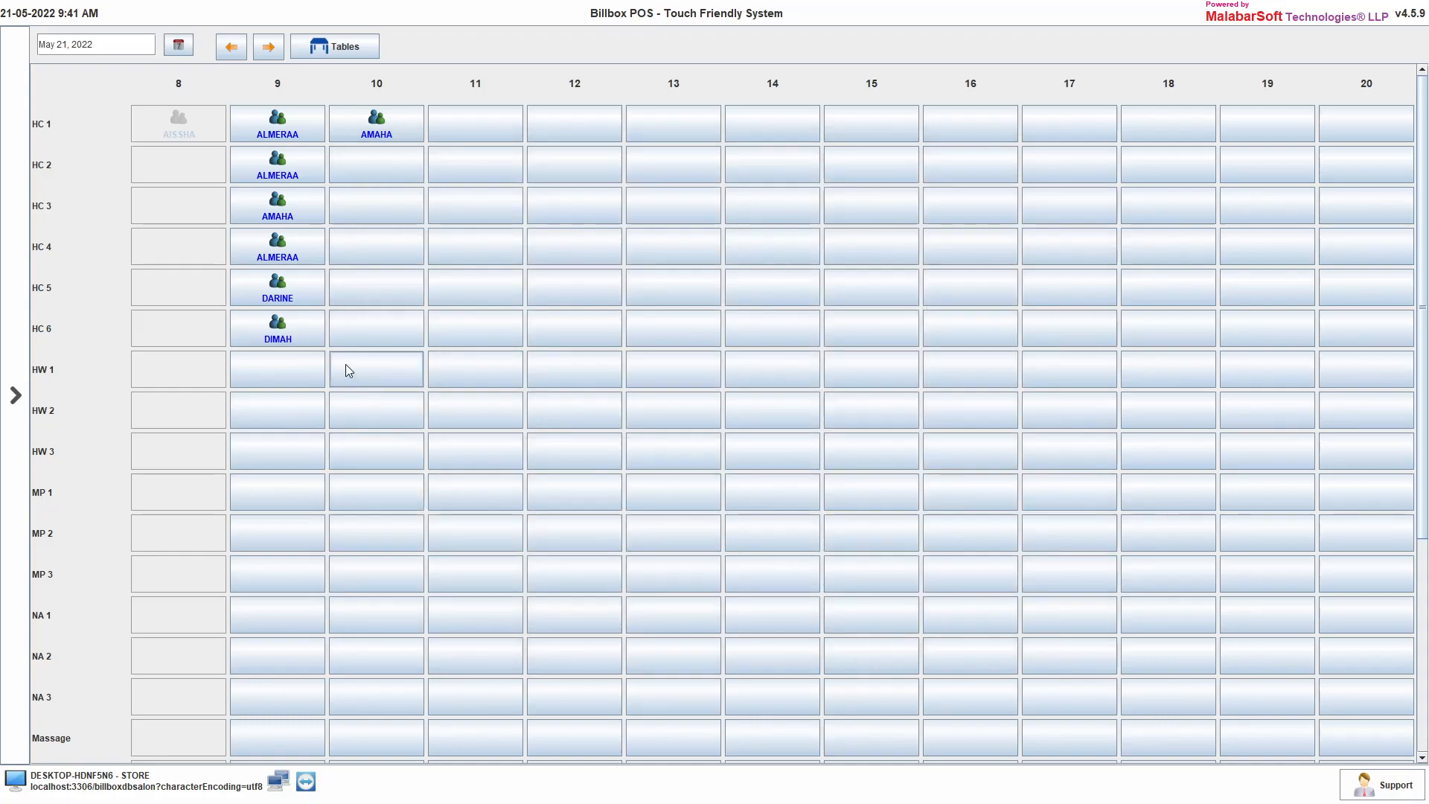
# Step: Review the new HC 6 reservation in the hour 9 slot and receive it as a sales ticket
pyautogui.click(293, 333)
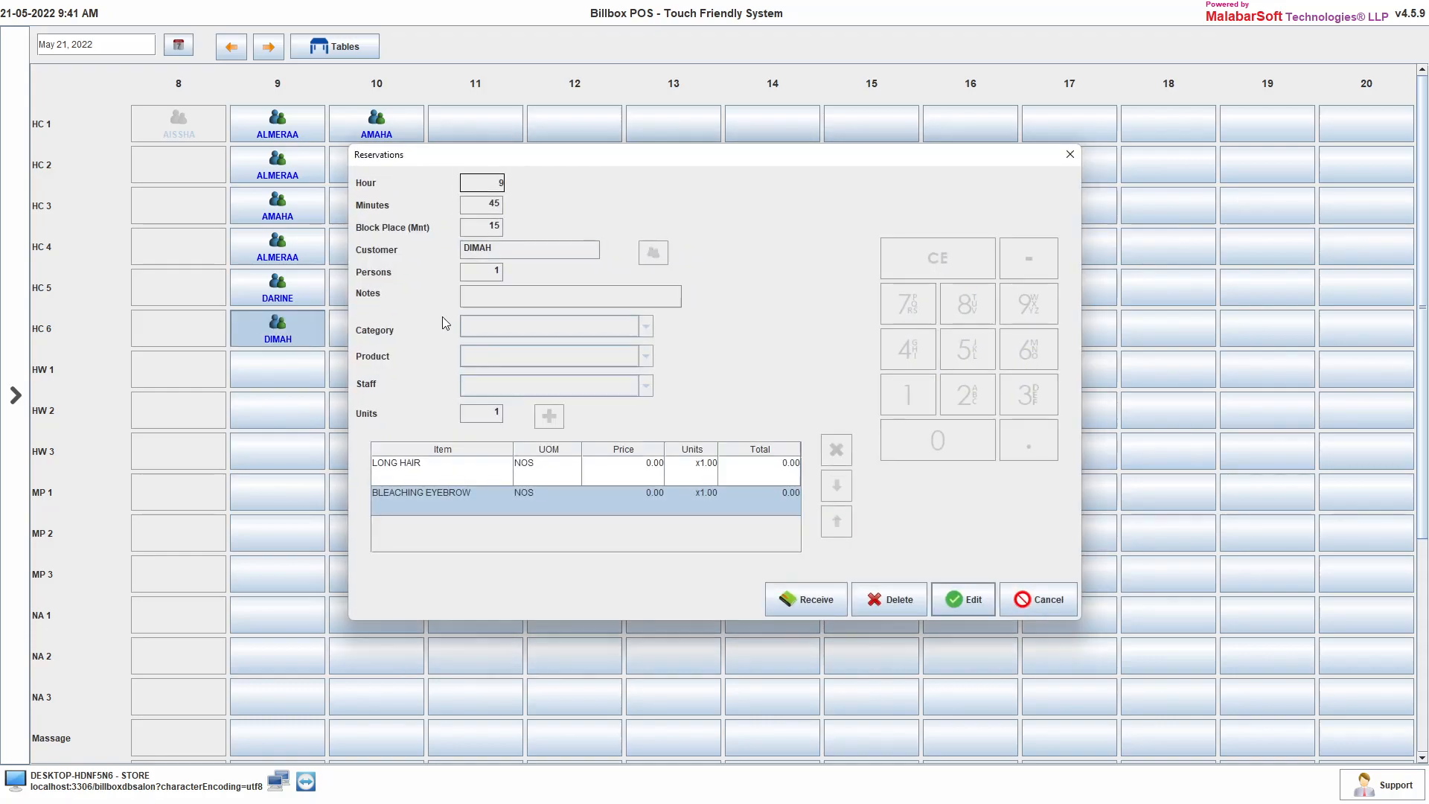
pyautogui.click(1070, 154)
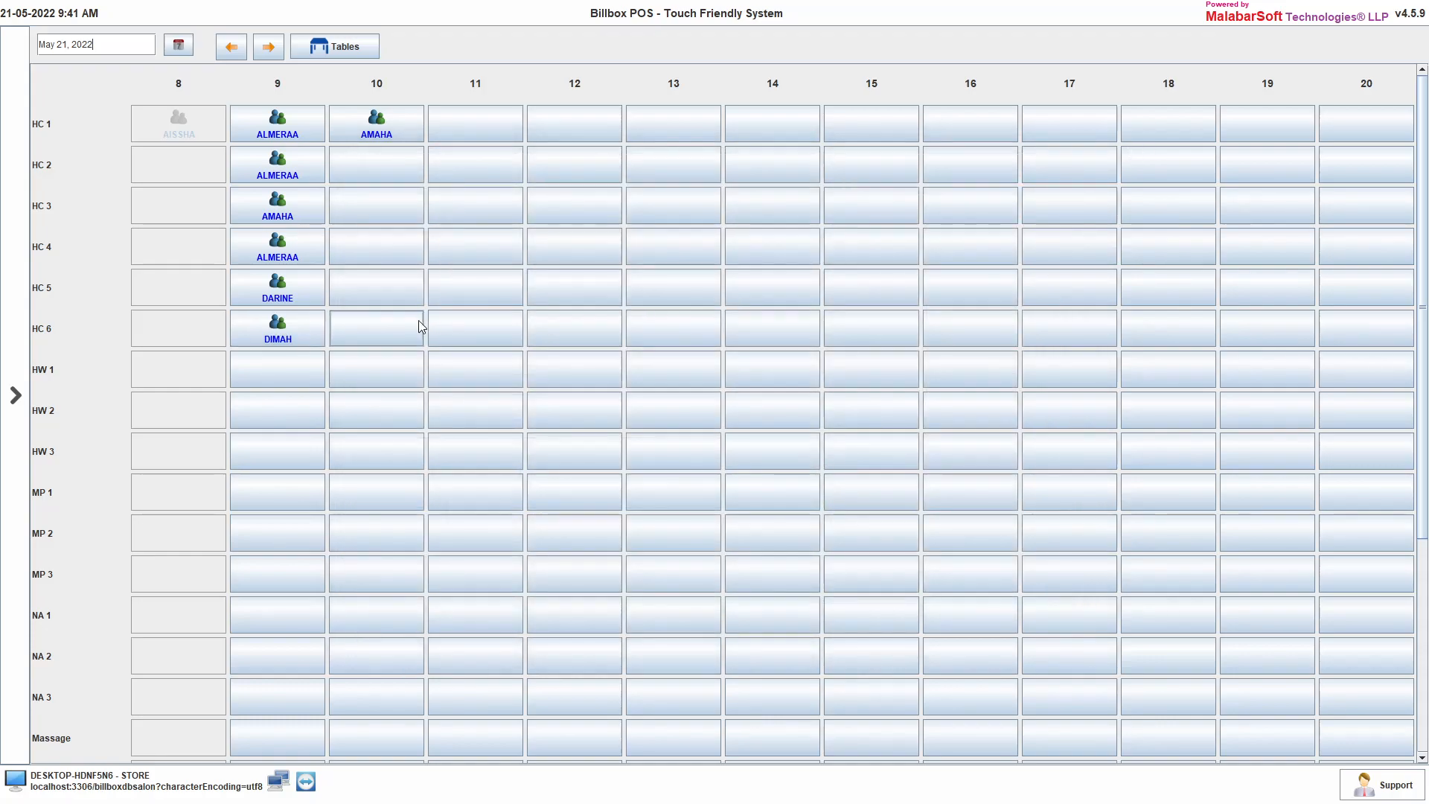
pyautogui.click(291, 338)
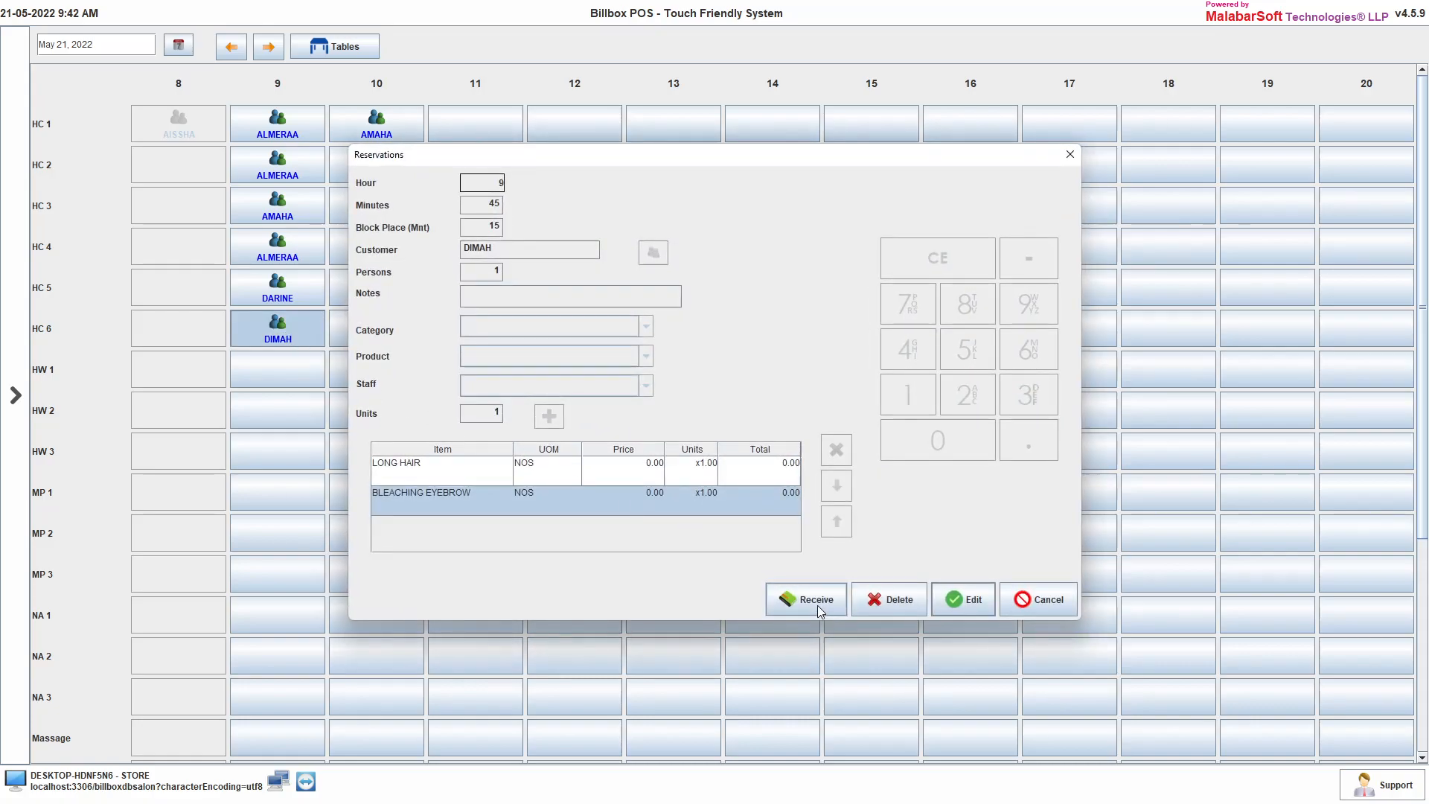
pyautogui.click(812, 604)
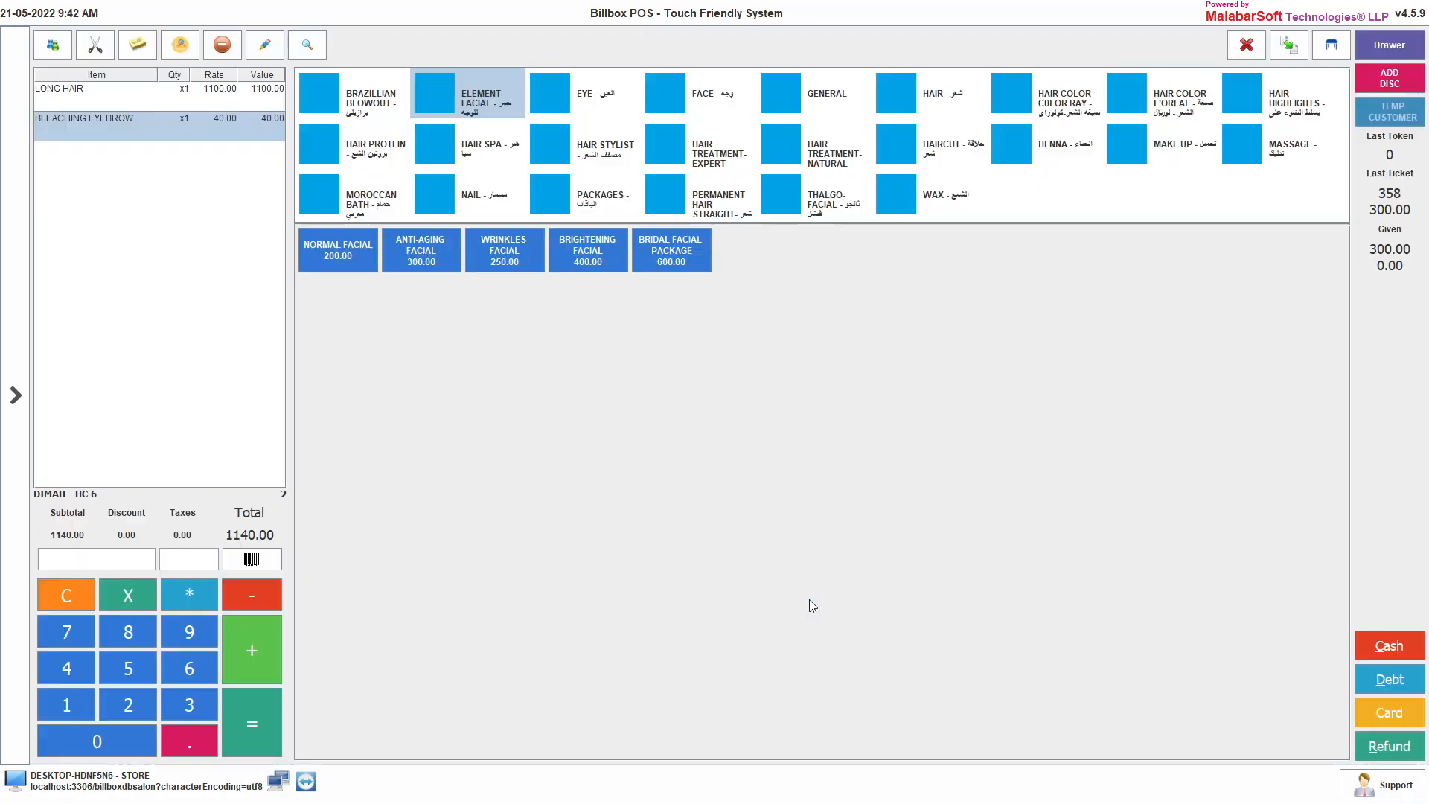
# Step: Settle the received HC 6 ticket in cash and return to the sales station layout
pyautogui.click(580, 102)
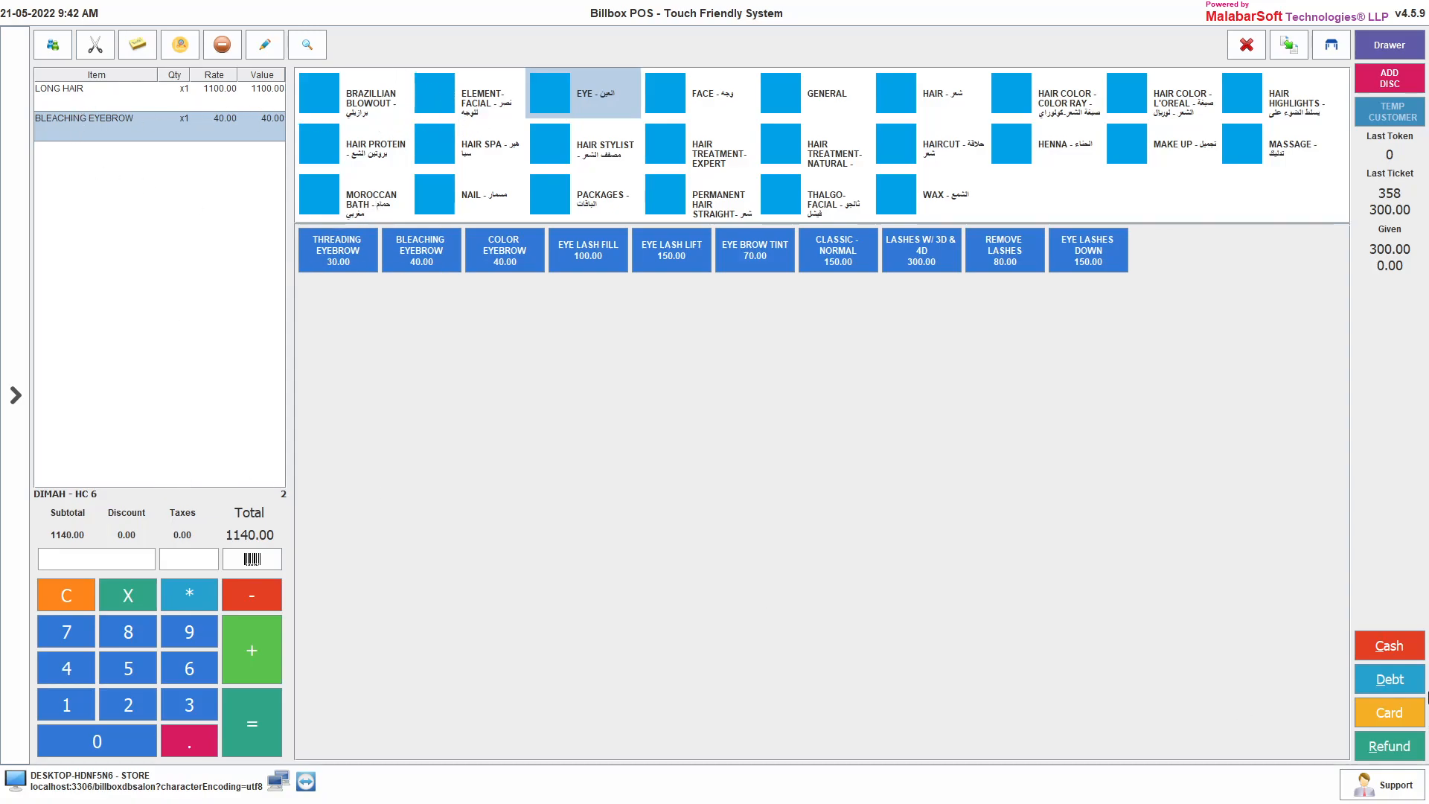
pyautogui.click(1388, 646)
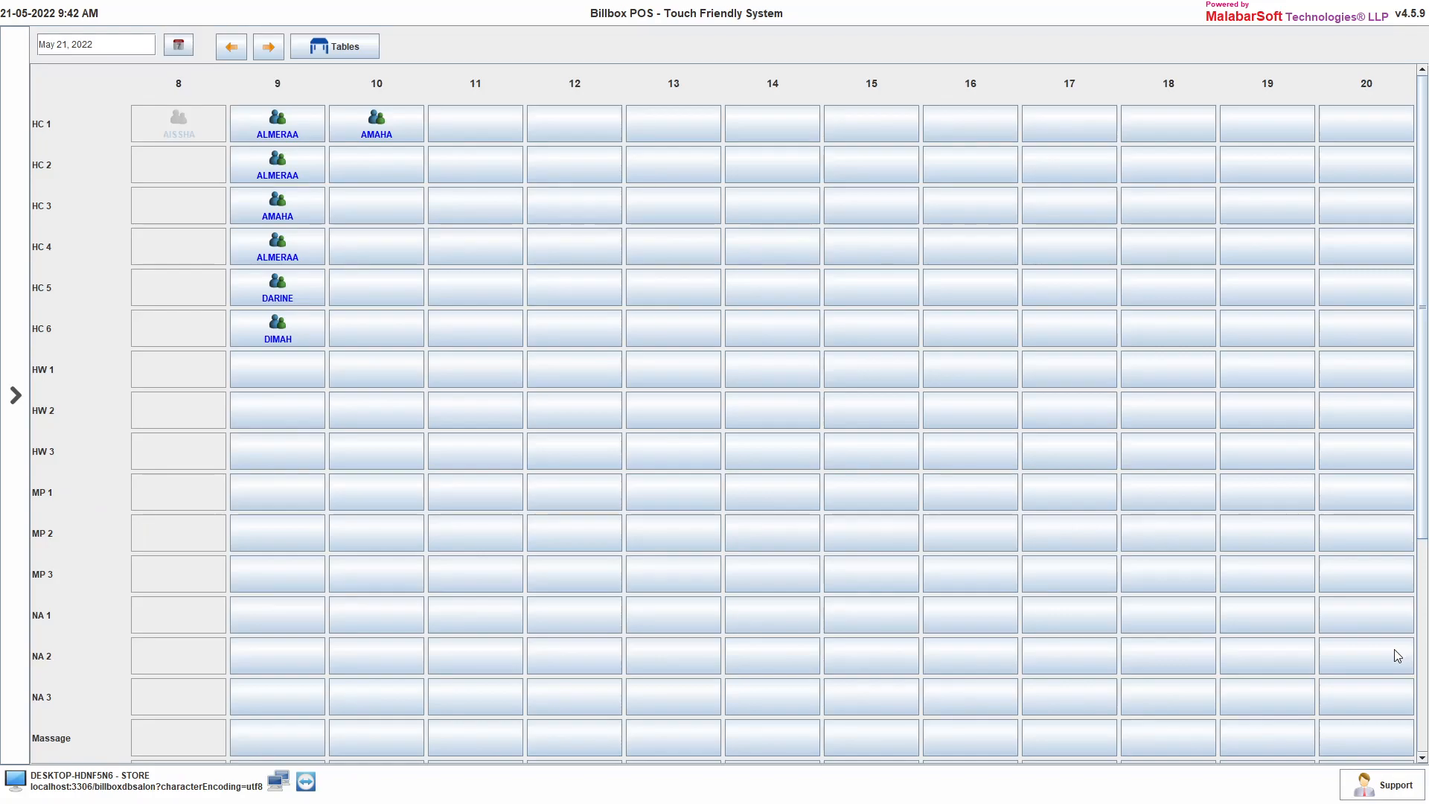
pyautogui.click(9, 362)
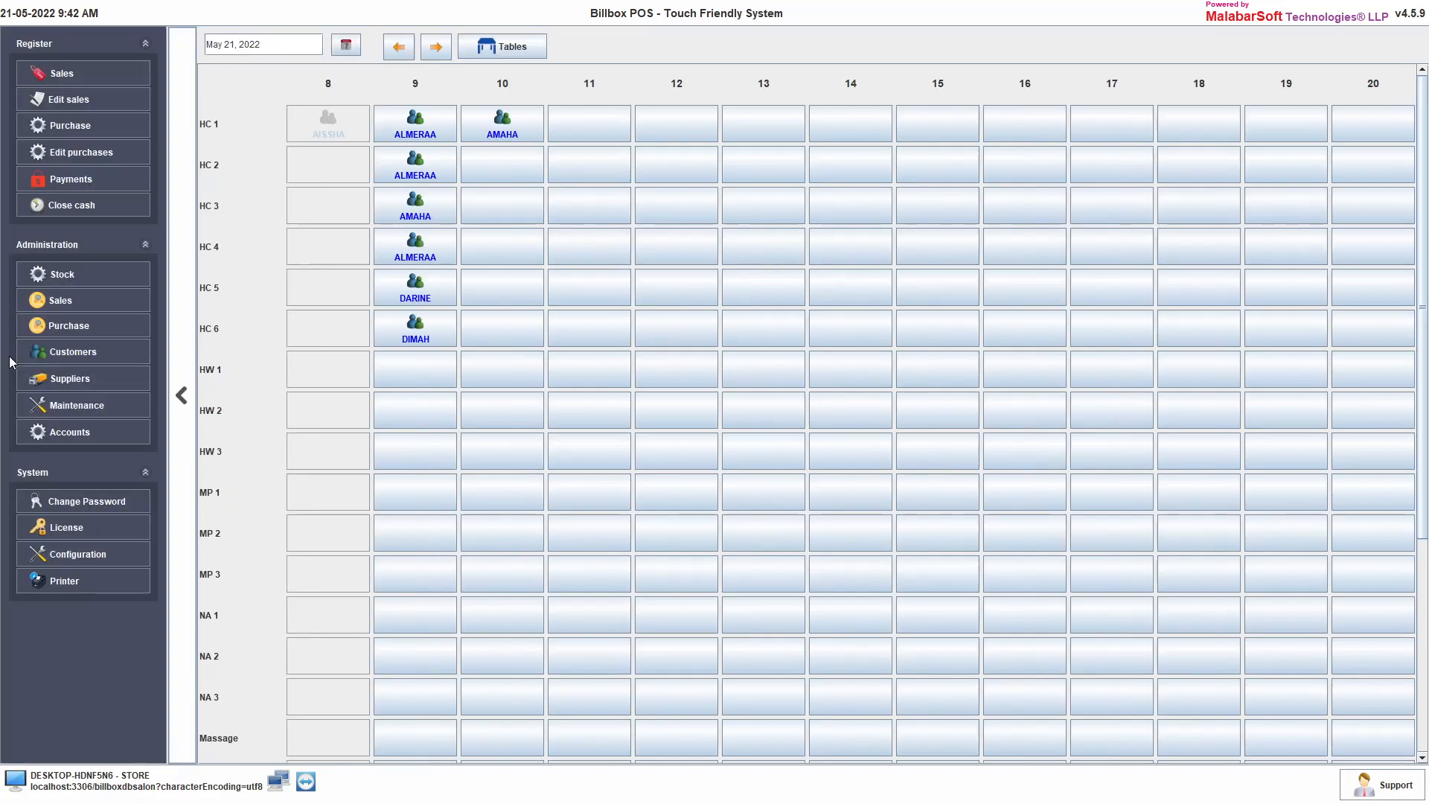
pyautogui.click(82, 104)
pyautogui.click(90, 74)
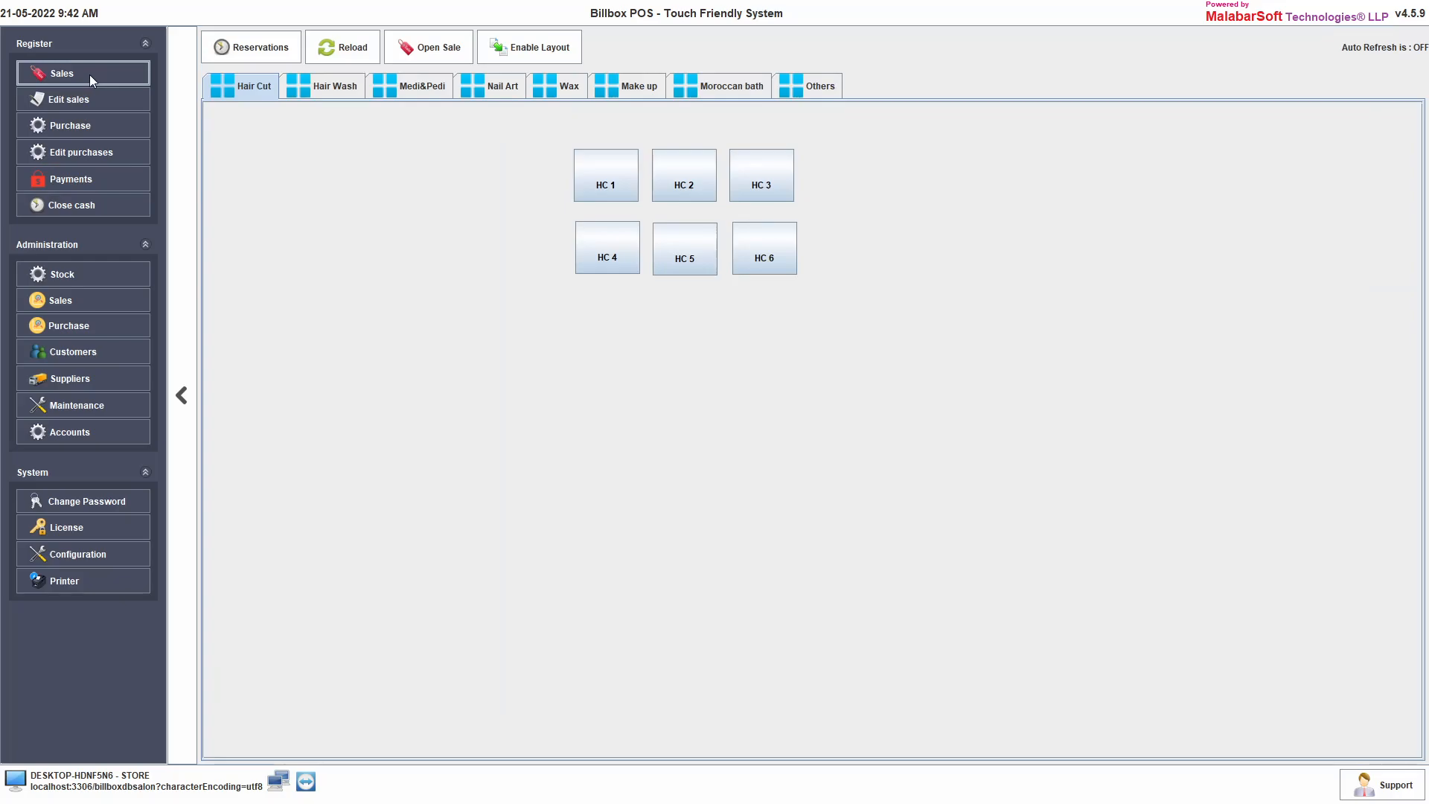
# Step: Open station HC 1 and add a Normal Facial from the Element-Facial category, assigned to the fourth listed staff member
pyautogui.click(610, 174)
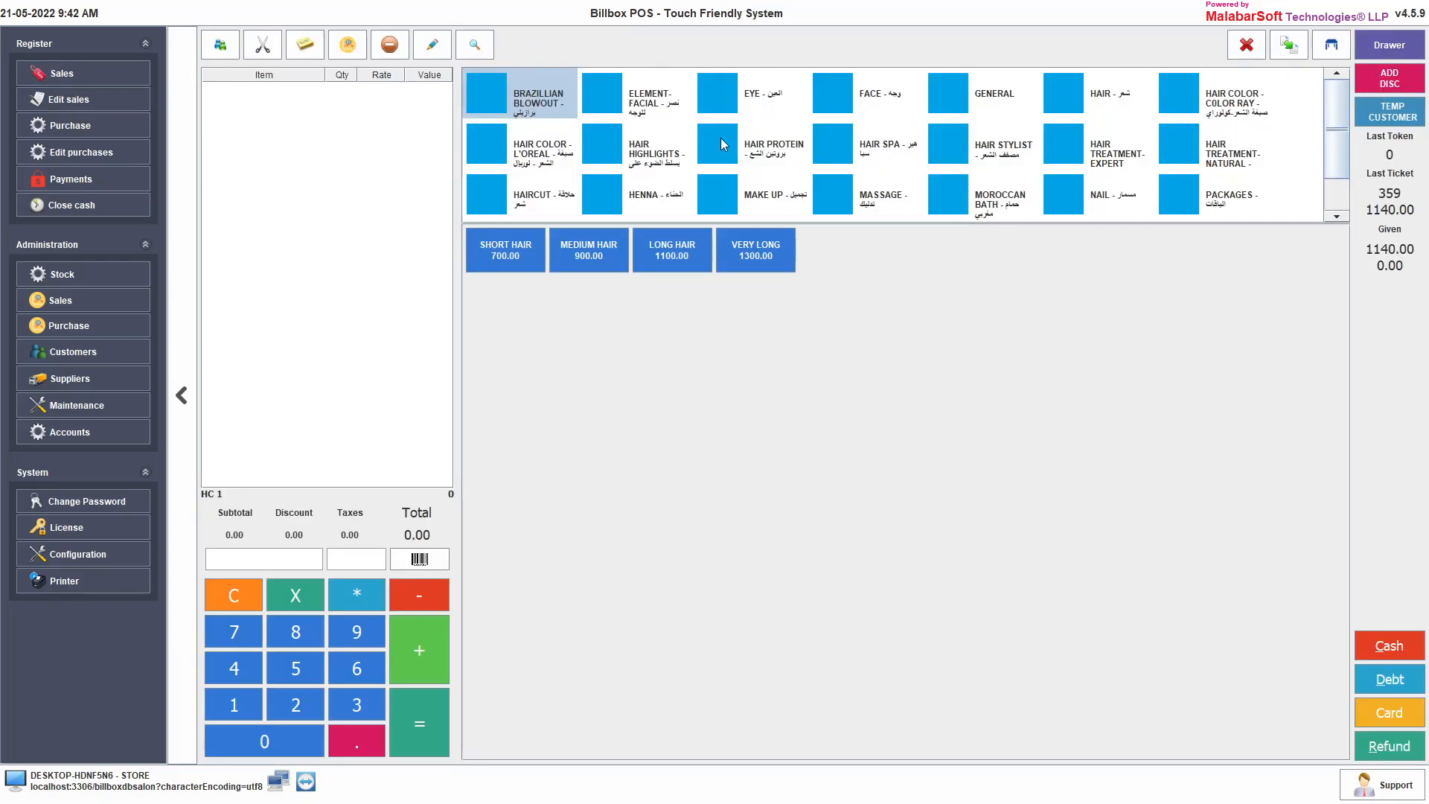
pyautogui.click(655, 104)
pyautogui.click(498, 253)
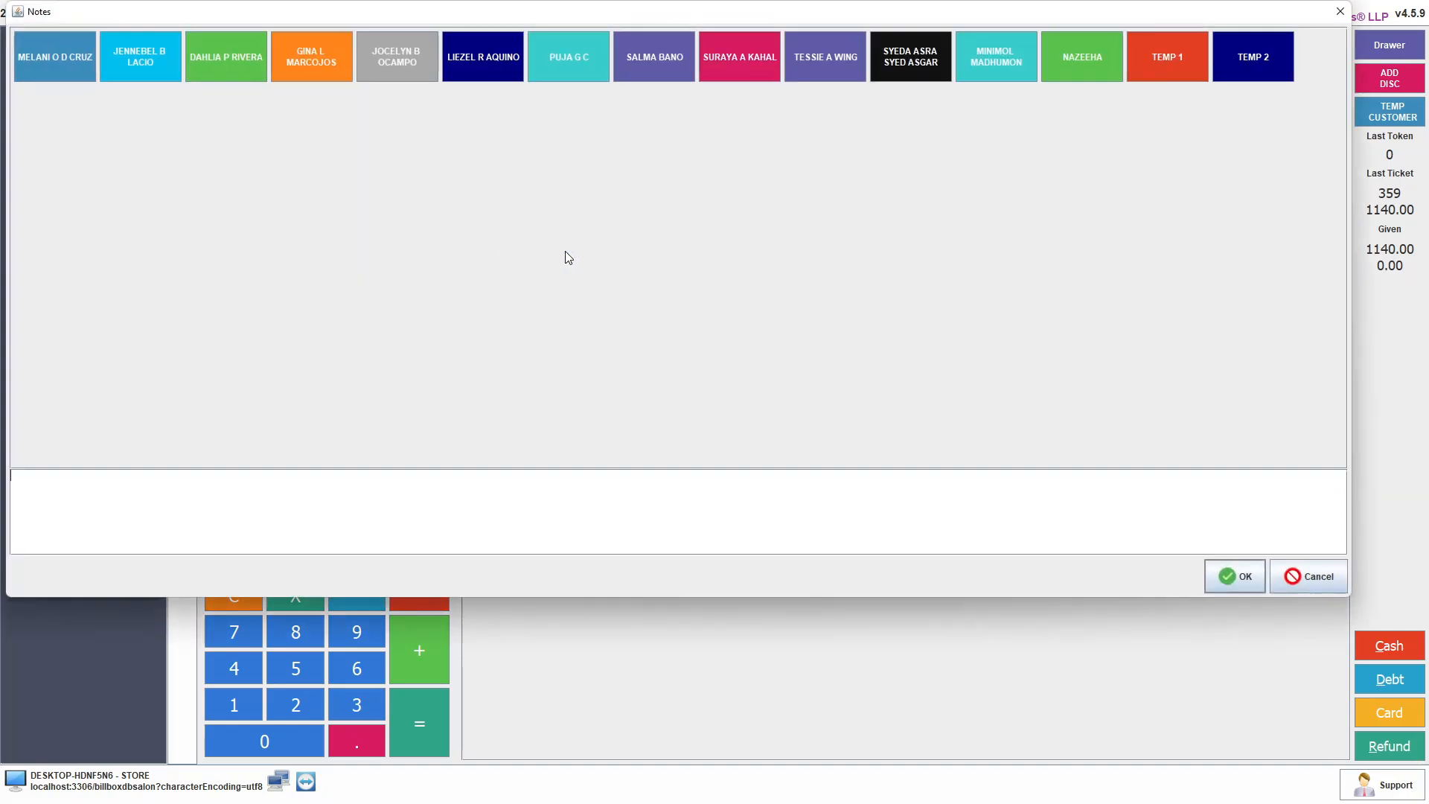
pyautogui.click(333, 53)
pyautogui.click(1234, 576)
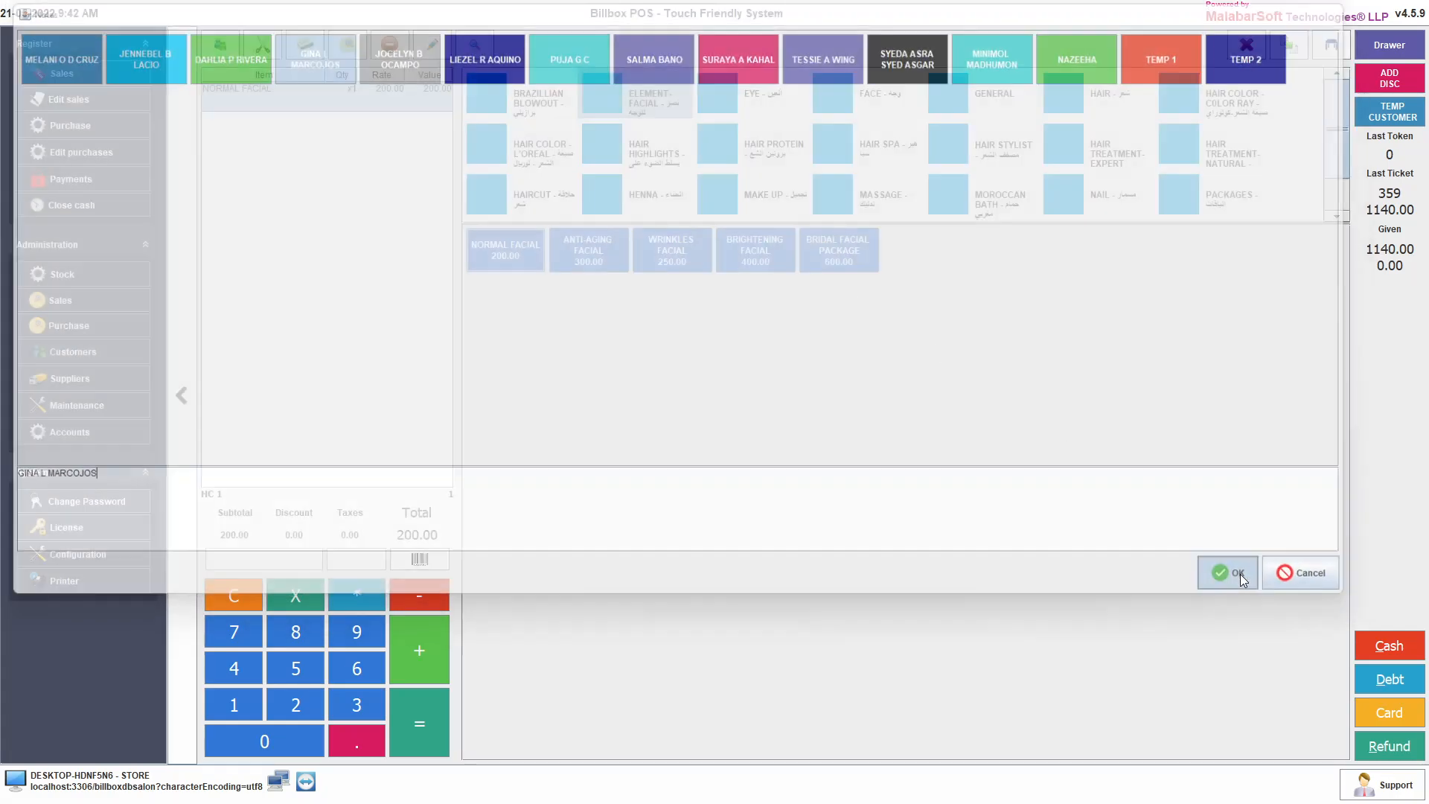
# Step: Add the Long Hair service from the Hair Highlights category to the HC 1 ticket without assigning staff
pyautogui.click(600, 151)
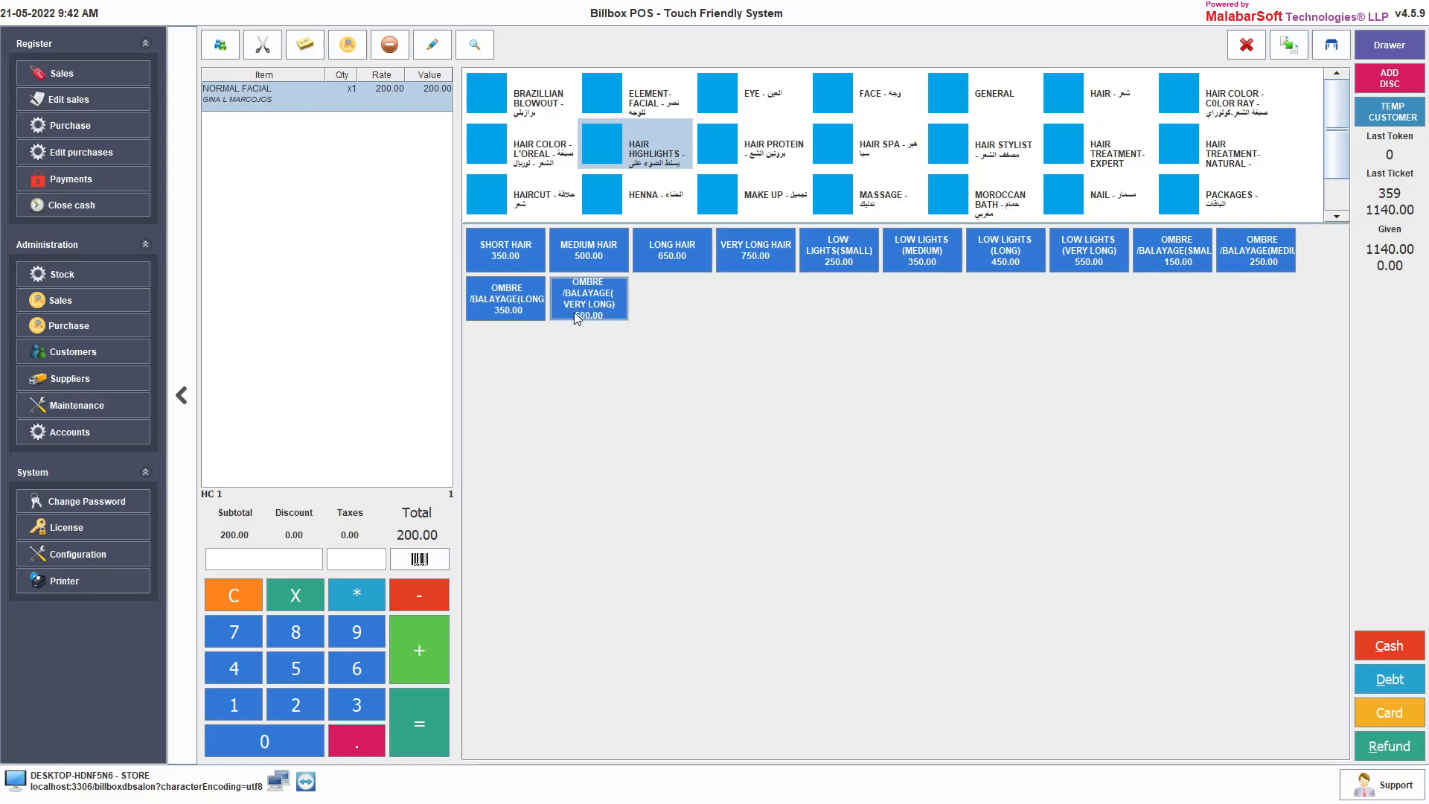
pyautogui.click(666, 245)
pyautogui.click(1235, 578)
# Step: Examine the customer search dialog for the HC 1 ticket and close it without choosing a customer
pyautogui.click(219, 45)
pyautogui.moveTo(265, 13); pyautogui.dragTo(654, 149)
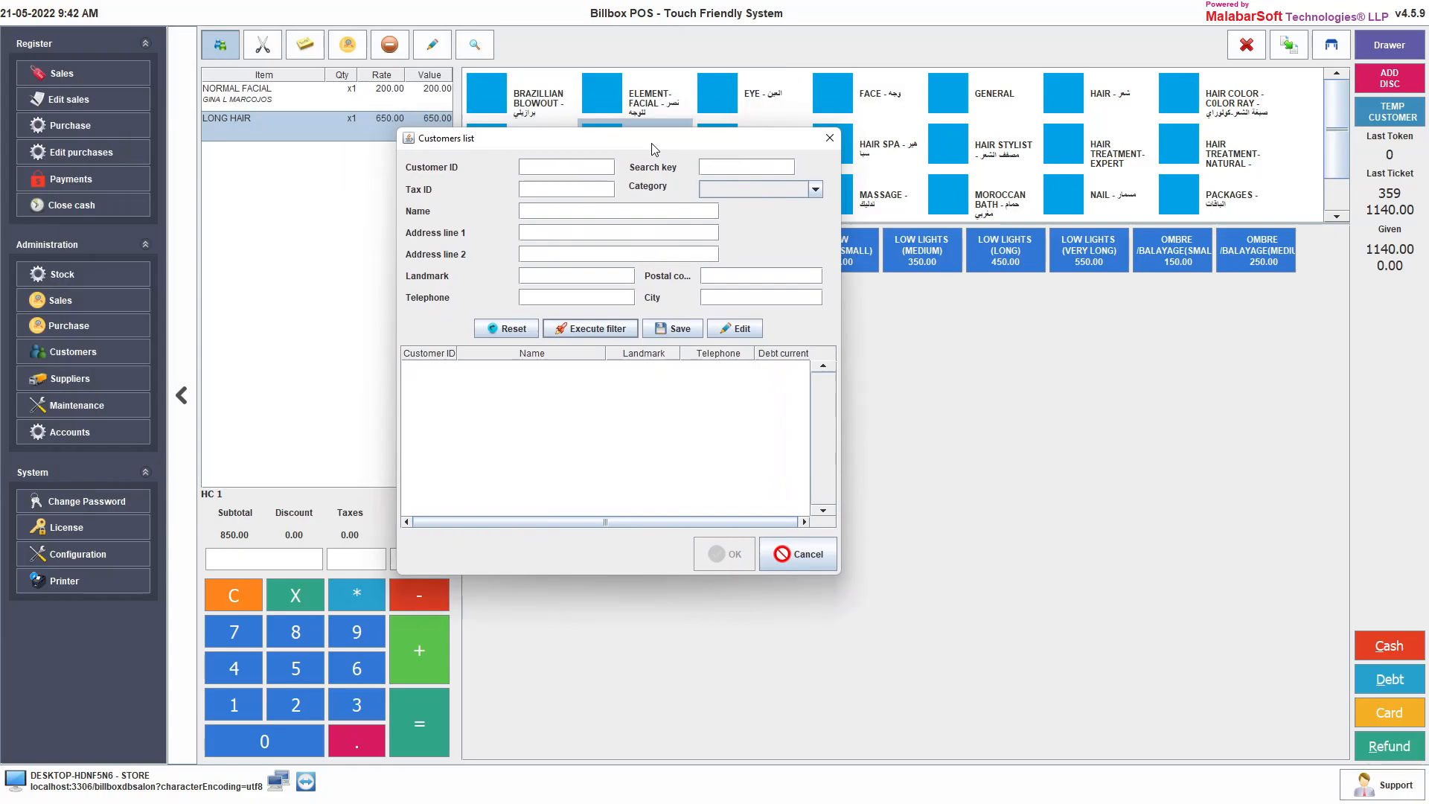
pyautogui.click(829, 138)
# Step: Try splitting the Normal Facial line off the HC 1 ticket into a second receipt
pyautogui.click(272, 50)
pyautogui.click(717, 355)
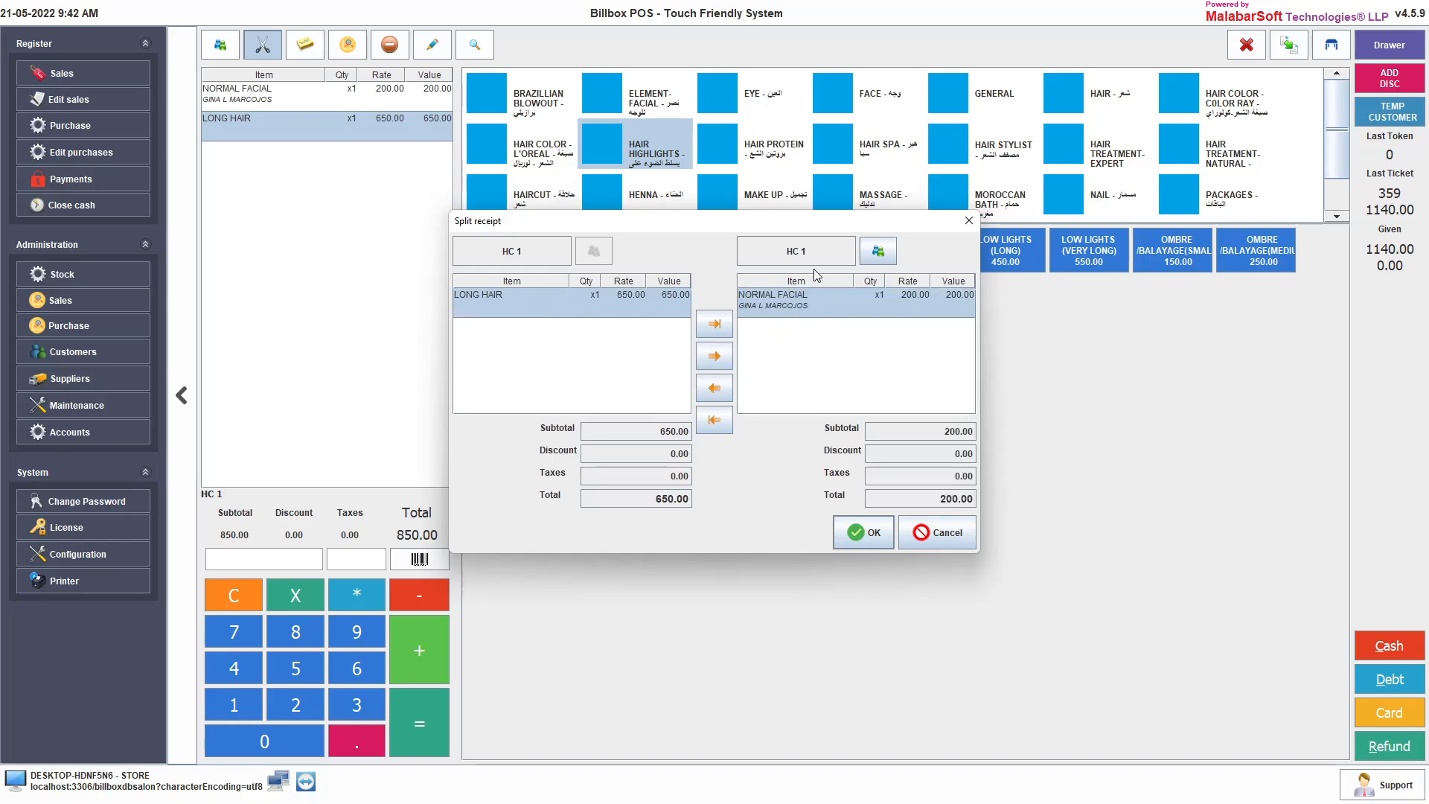
pyautogui.click(887, 253)
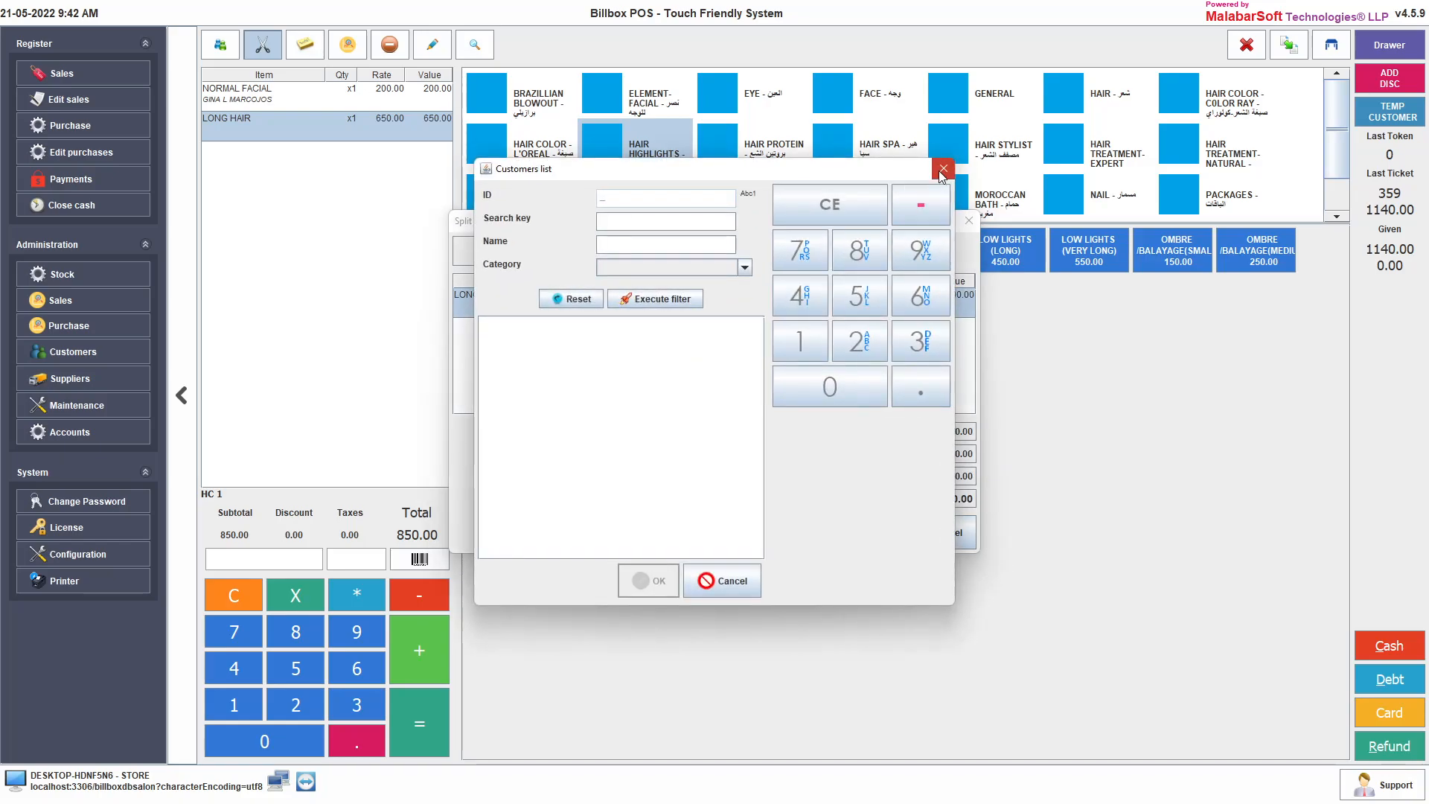
pyautogui.click(942, 177)
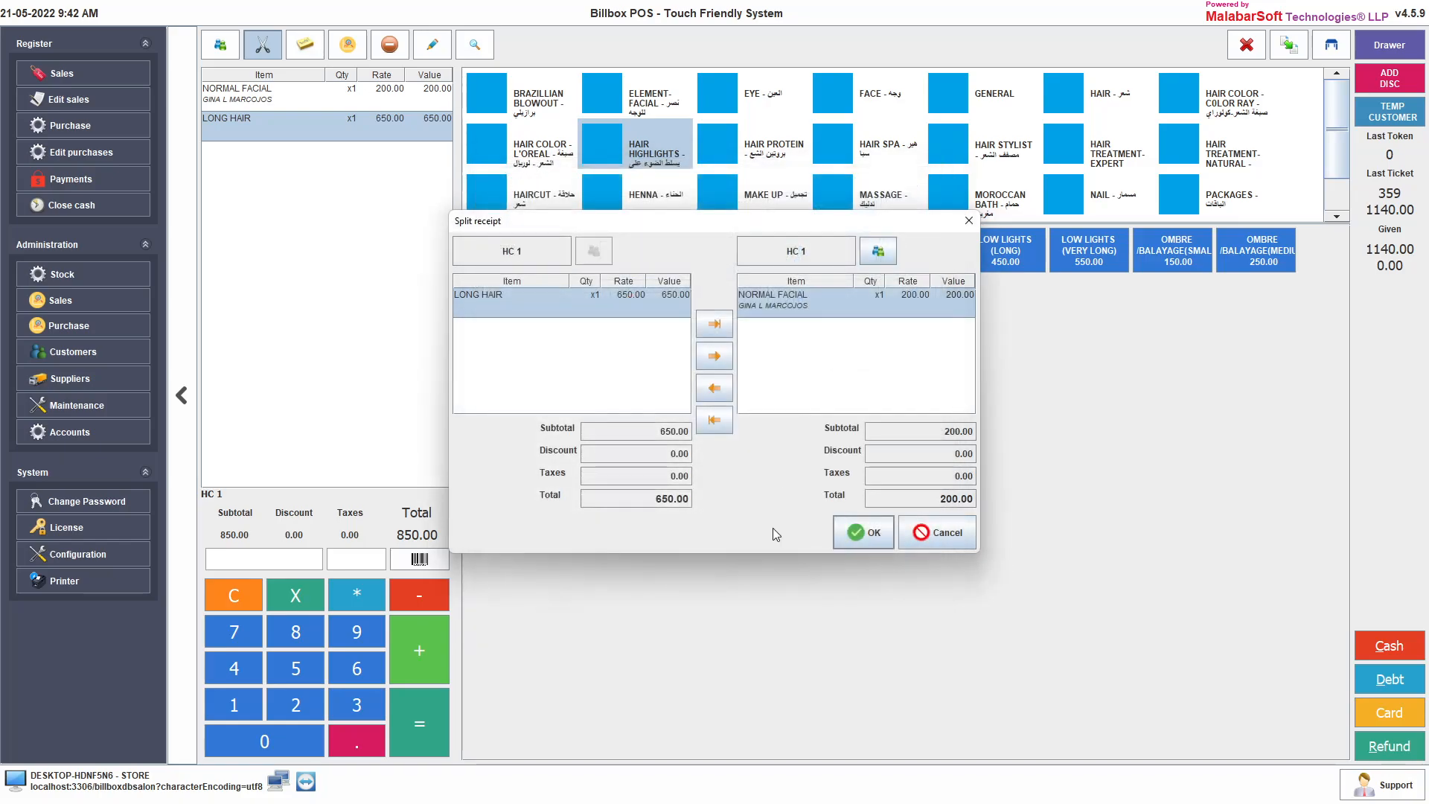
pyautogui.click(934, 533)
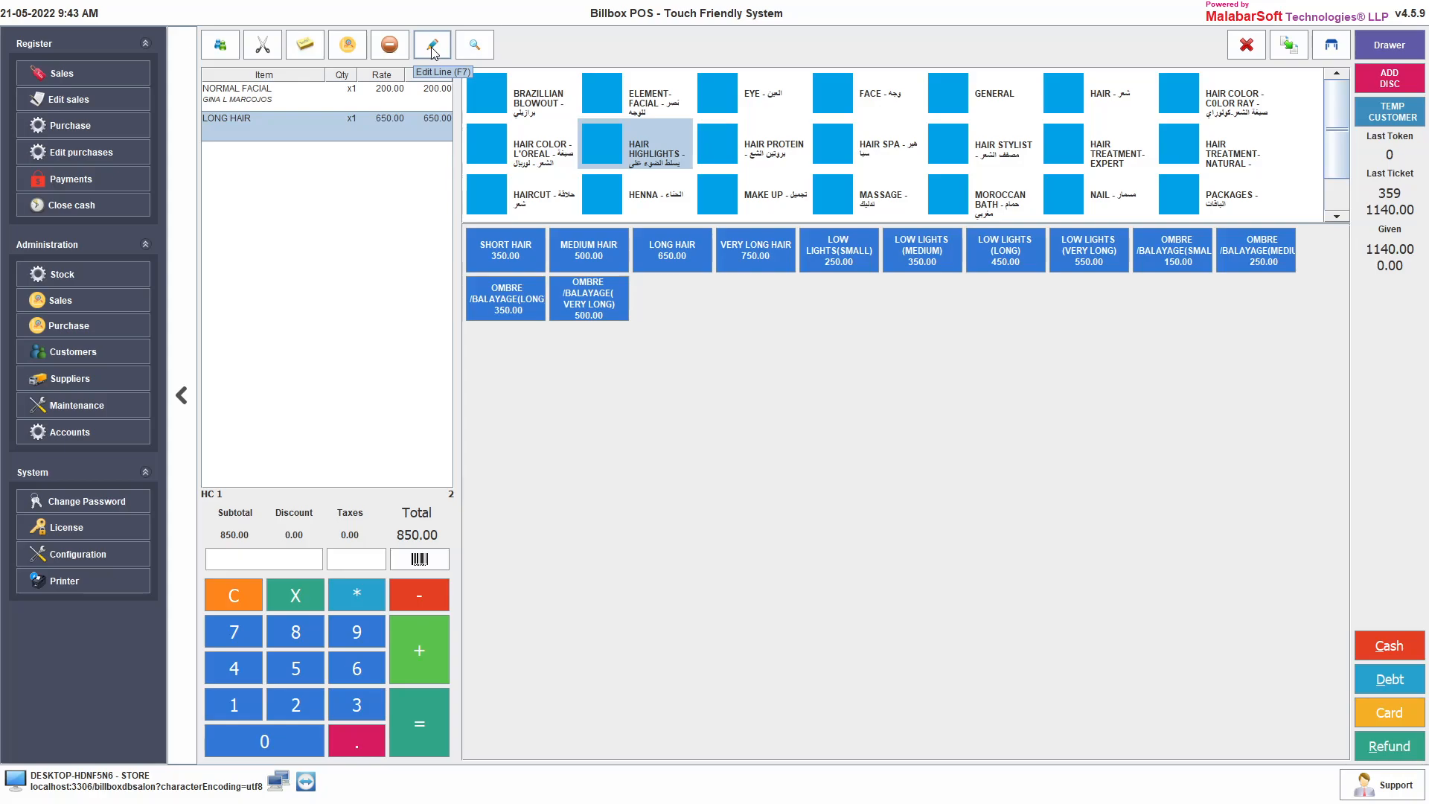
# Step: Add one STONE MASSAGE/HOUR from the full product list to the HC 1 ticket, assigned to the sixth listed staff member
pyautogui.click(476, 46)
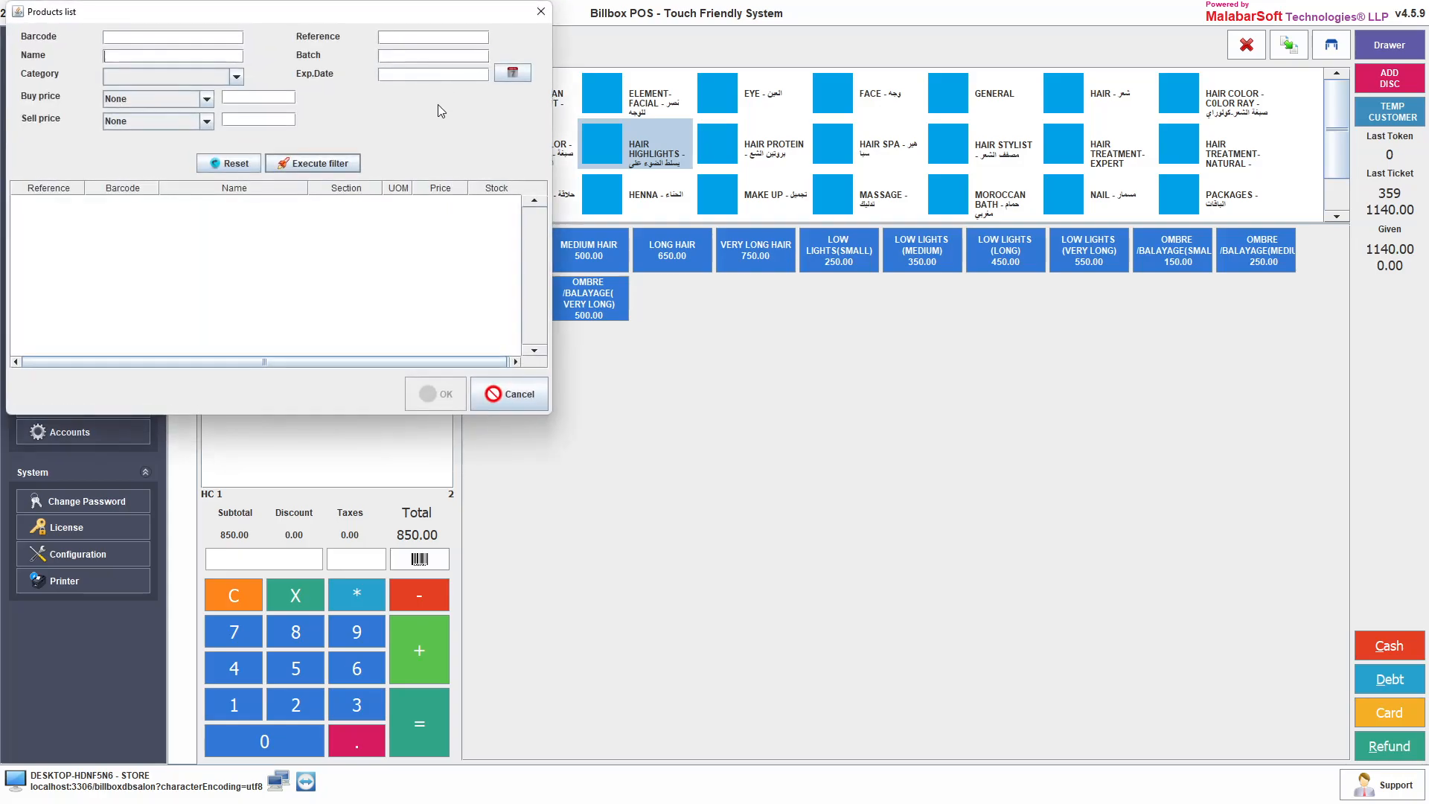
pyautogui.click(291, 165)
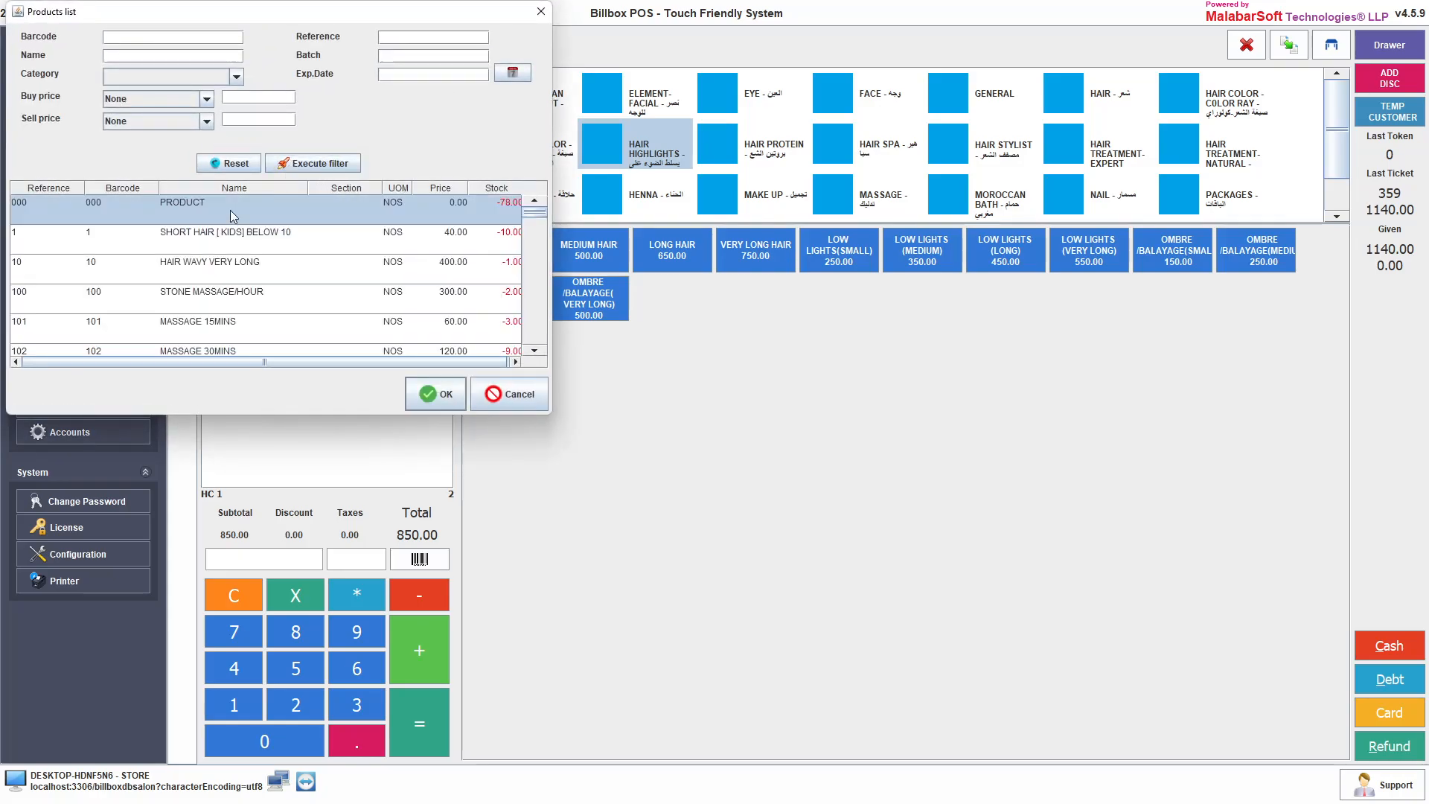
pyautogui.click(176, 294)
pyautogui.click(435, 393)
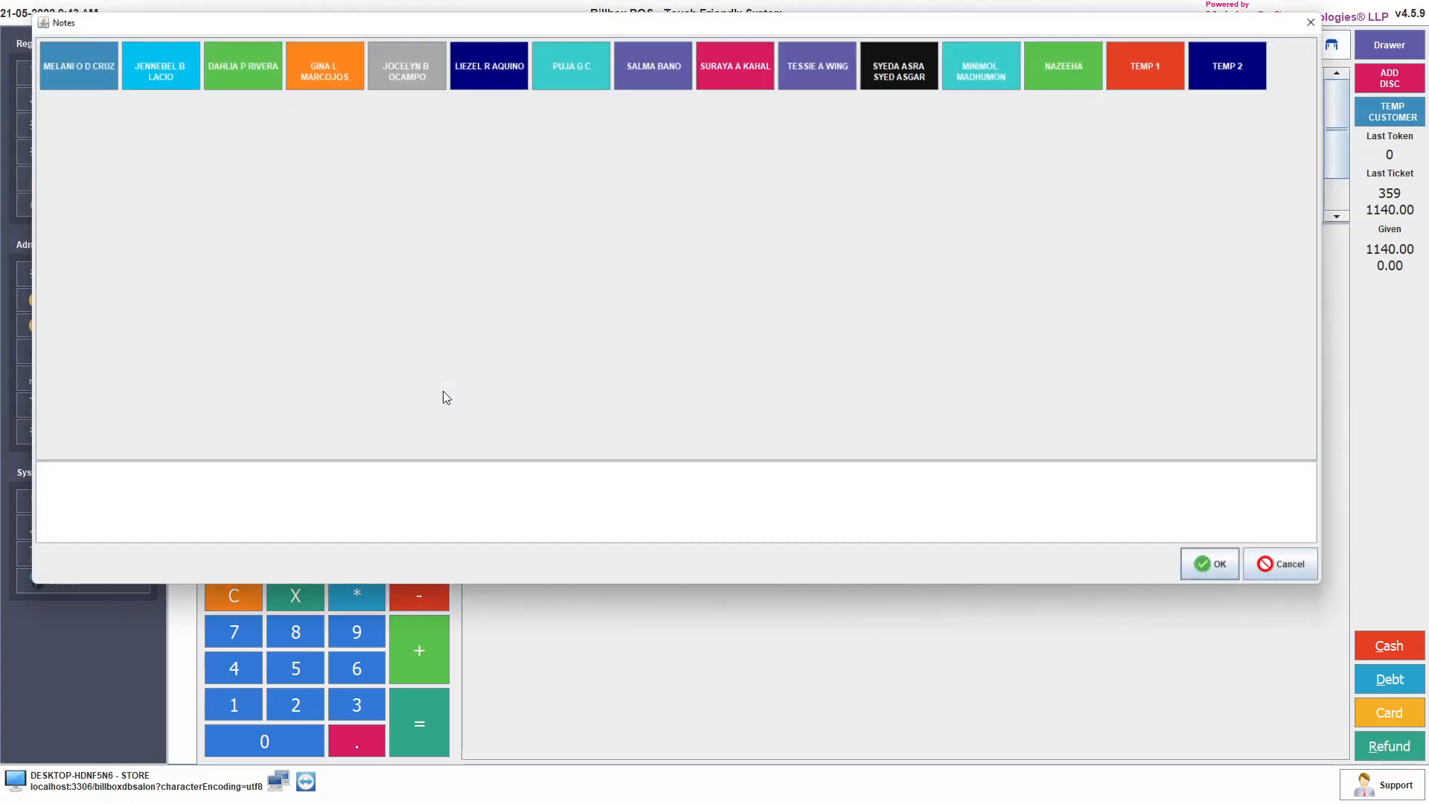
pyautogui.click(458, 73)
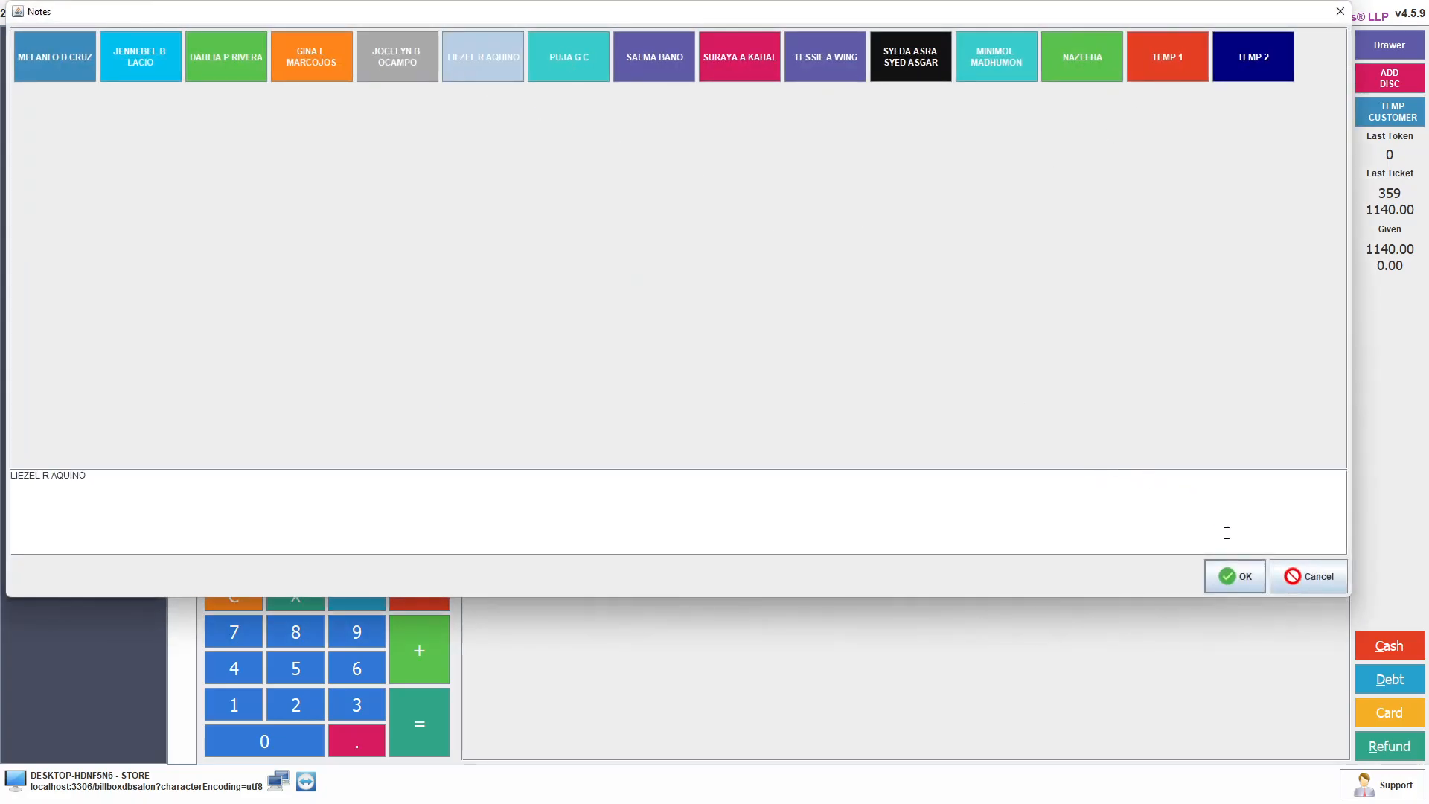
pyautogui.click(1234, 575)
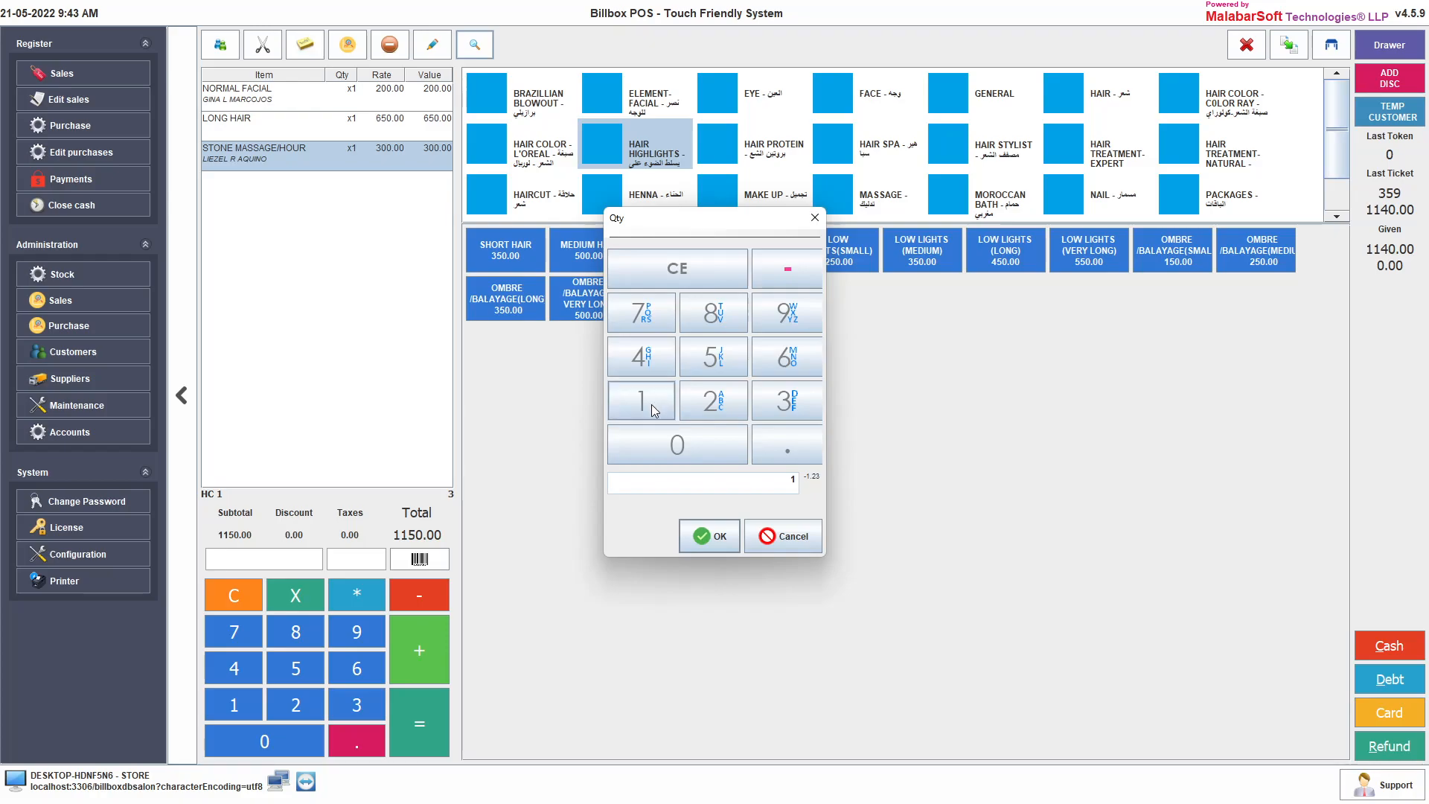
pyautogui.click(711, 536)
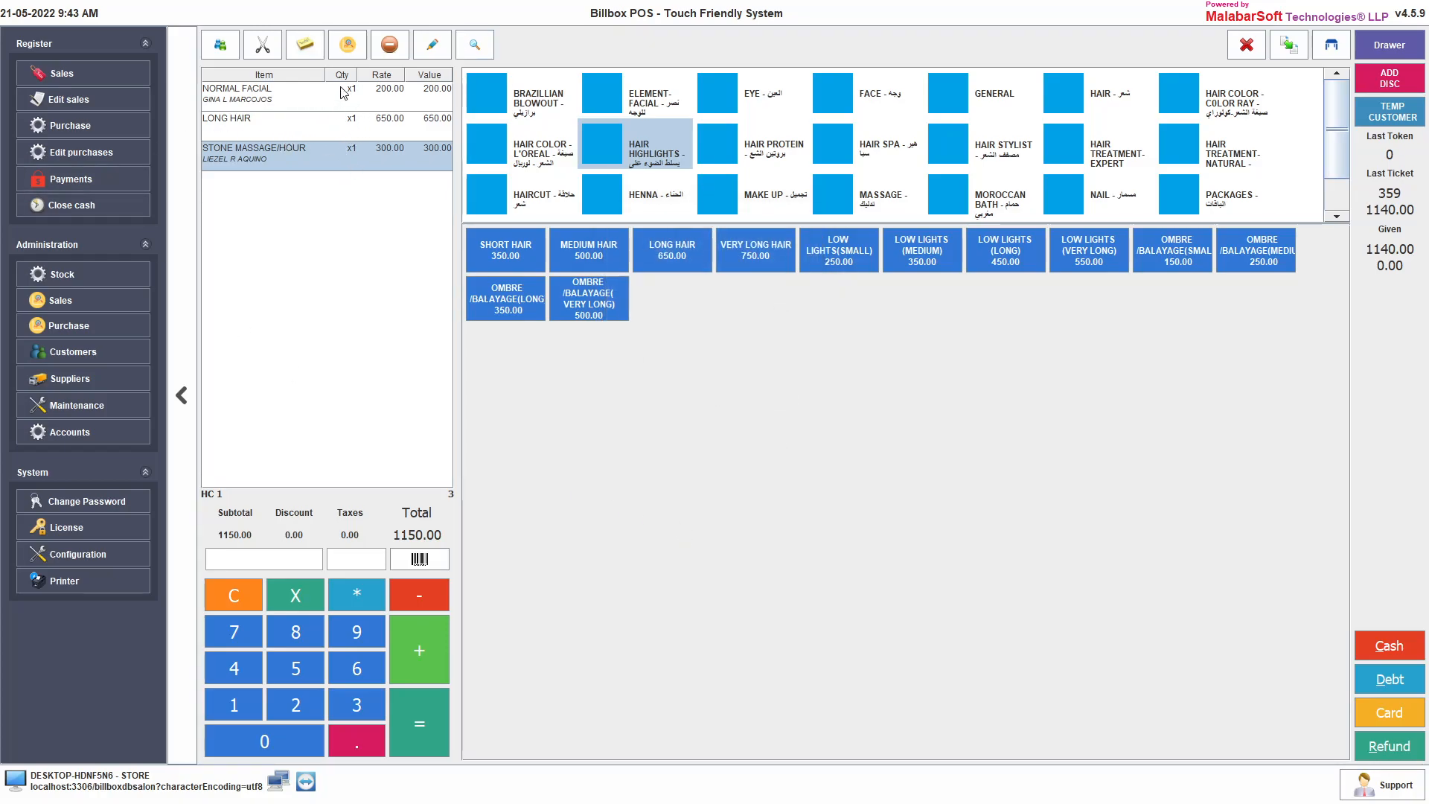
# Step: Raise the quantity of STONE MASSAGE/HOUR to 4 and of Long Hair to 2 on the ticket
pyautogui.click(413, 654)
pyautogui.click(413, 654)
pyautogui.click(413, 653)
pyautogui.click(325, 133)
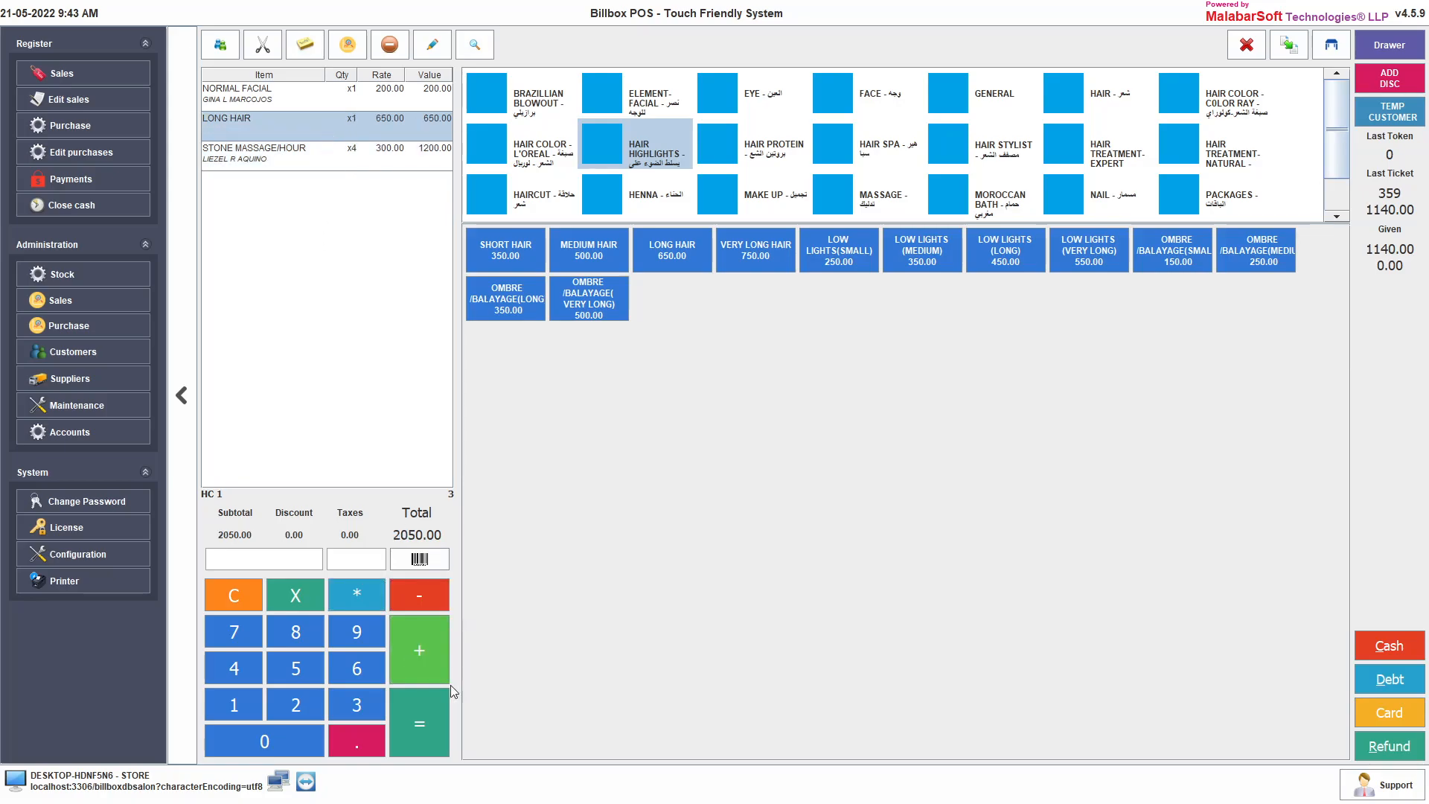
pyautogui.click(422, 644)
# Step: Apply an additional discount of 20% to the HC 1 ticket
pyautogui.click(1390, 78)
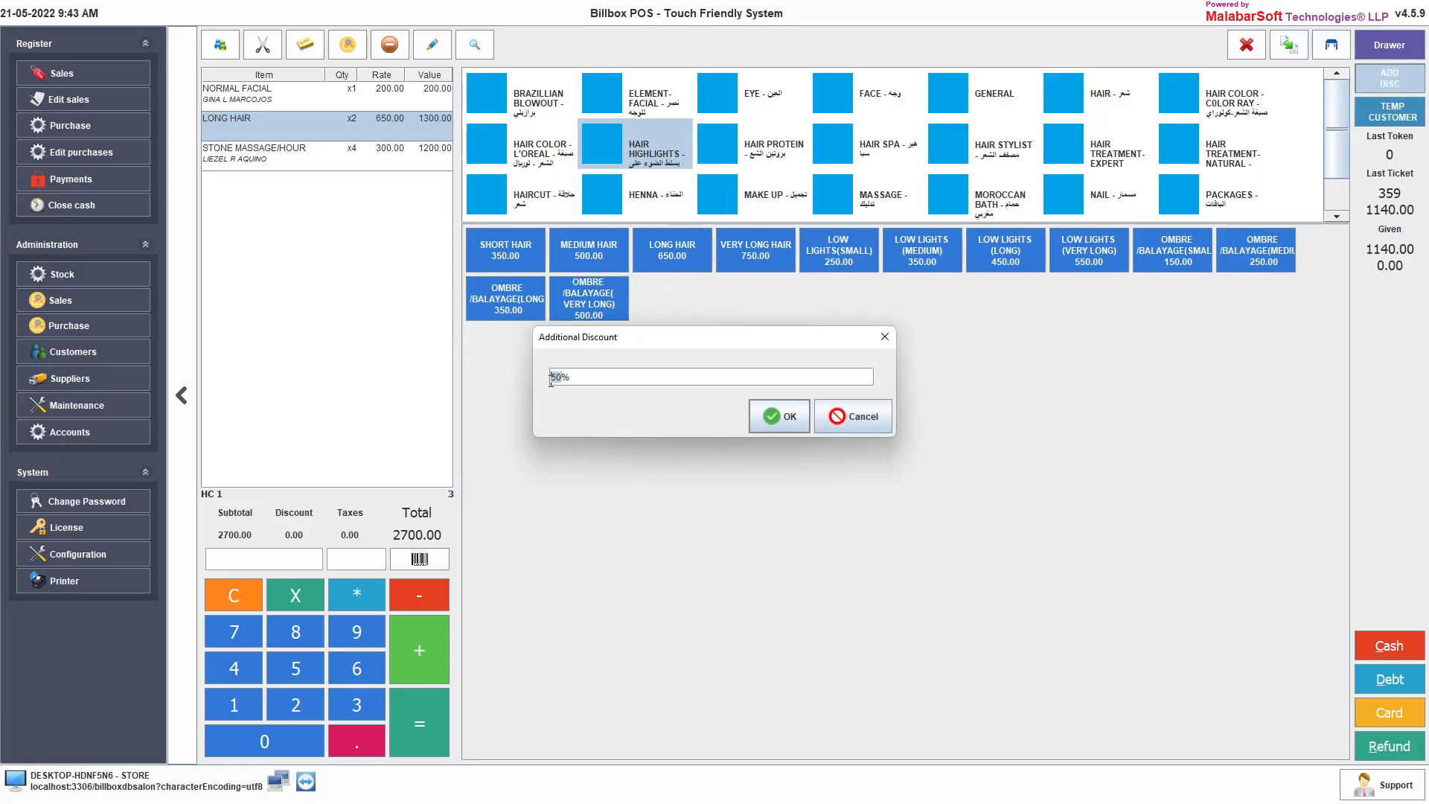
pyautogui.write('20')
pyautogui.click(785, 420)
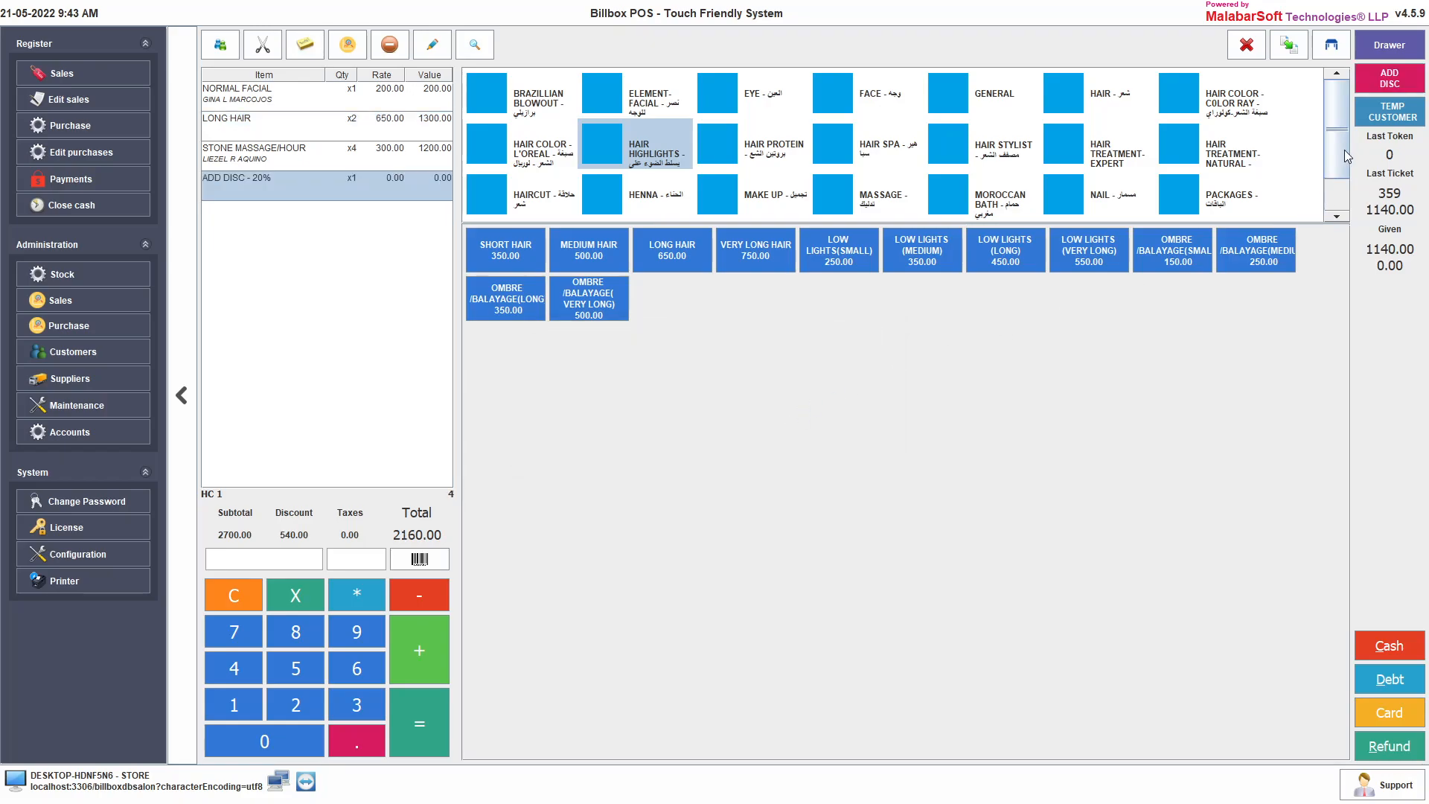
# Step: Set the temporary customer to "Customer 1" on the HC 1 ticket and settle it in cash
pyautogui.click(1382, 119)
pyautogui.write('Customer 1')
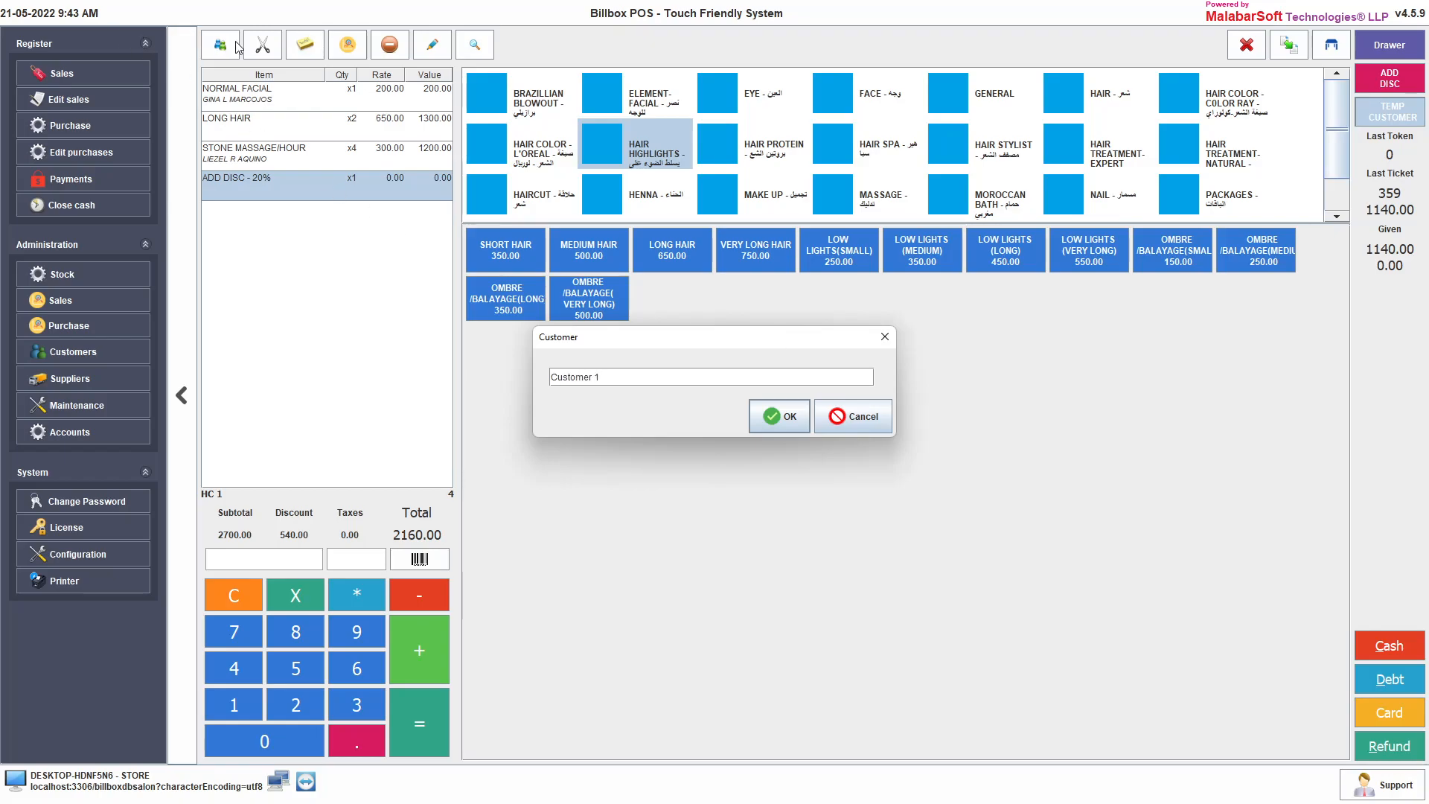
pyautogui.click(775, 420)
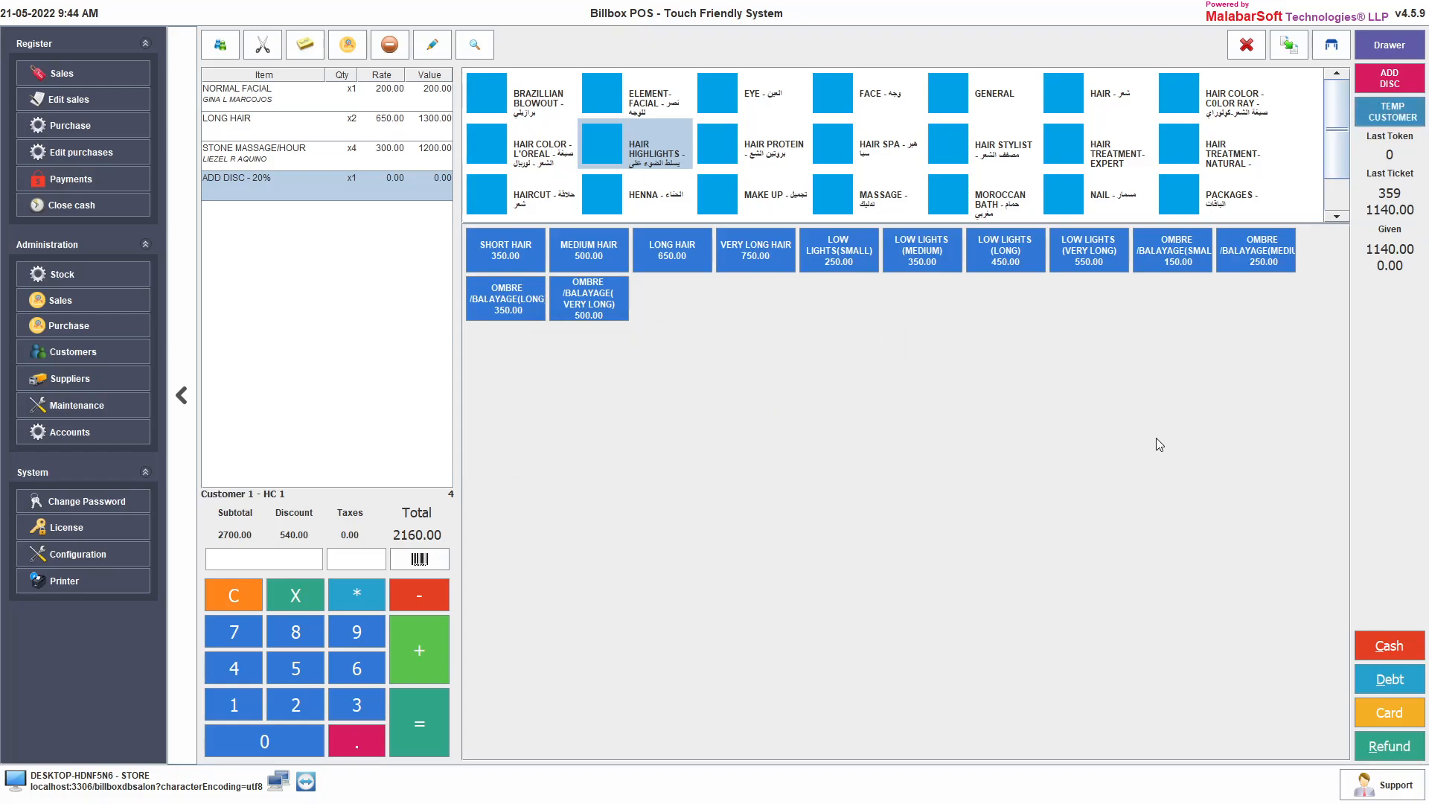
pyautogui.click(1380, 653)
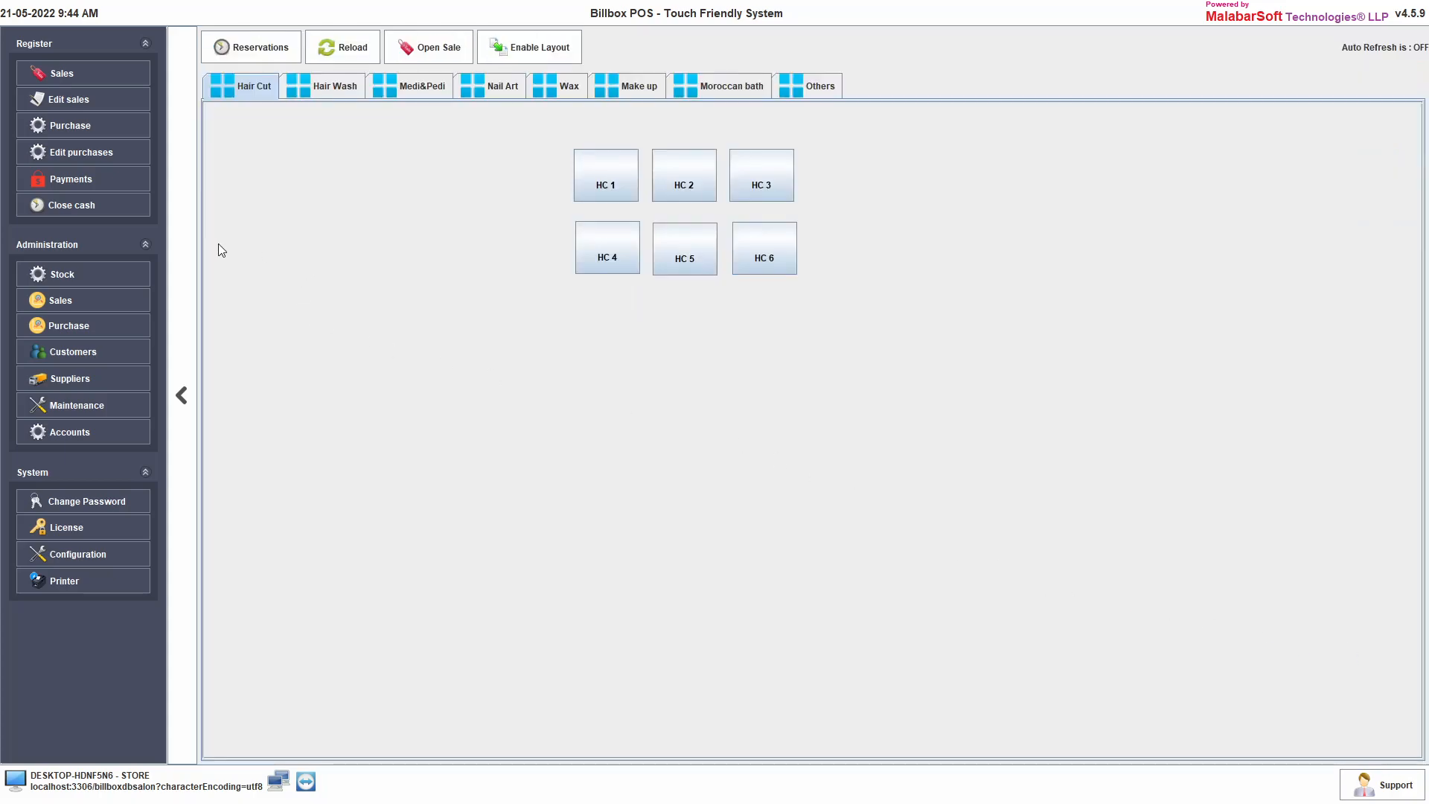
# Step: Run the Waiter Log sales report for May 21, 2022 for all staff and review its entries
pyautogui.click(64, 301)
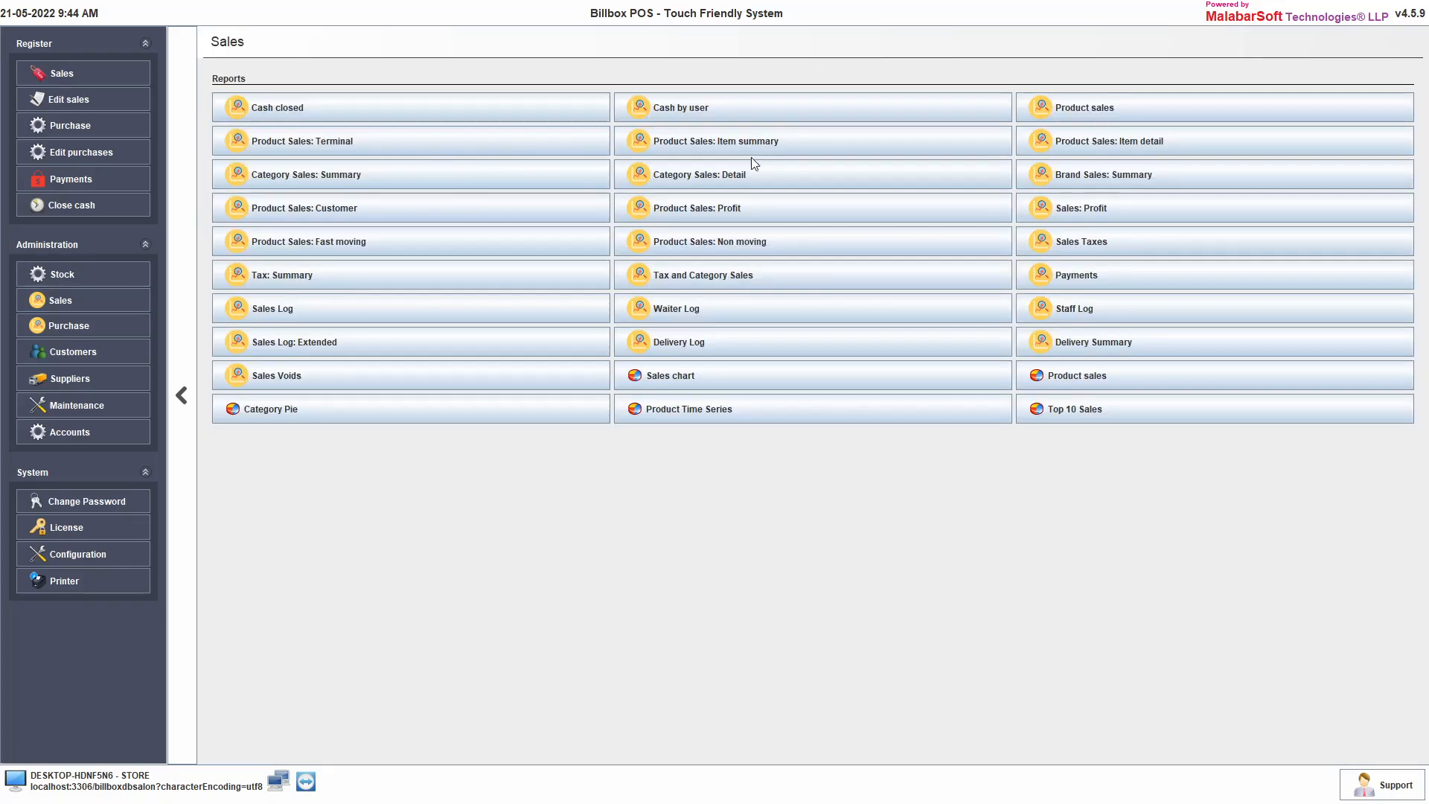
pyautogui.click(679, 306)
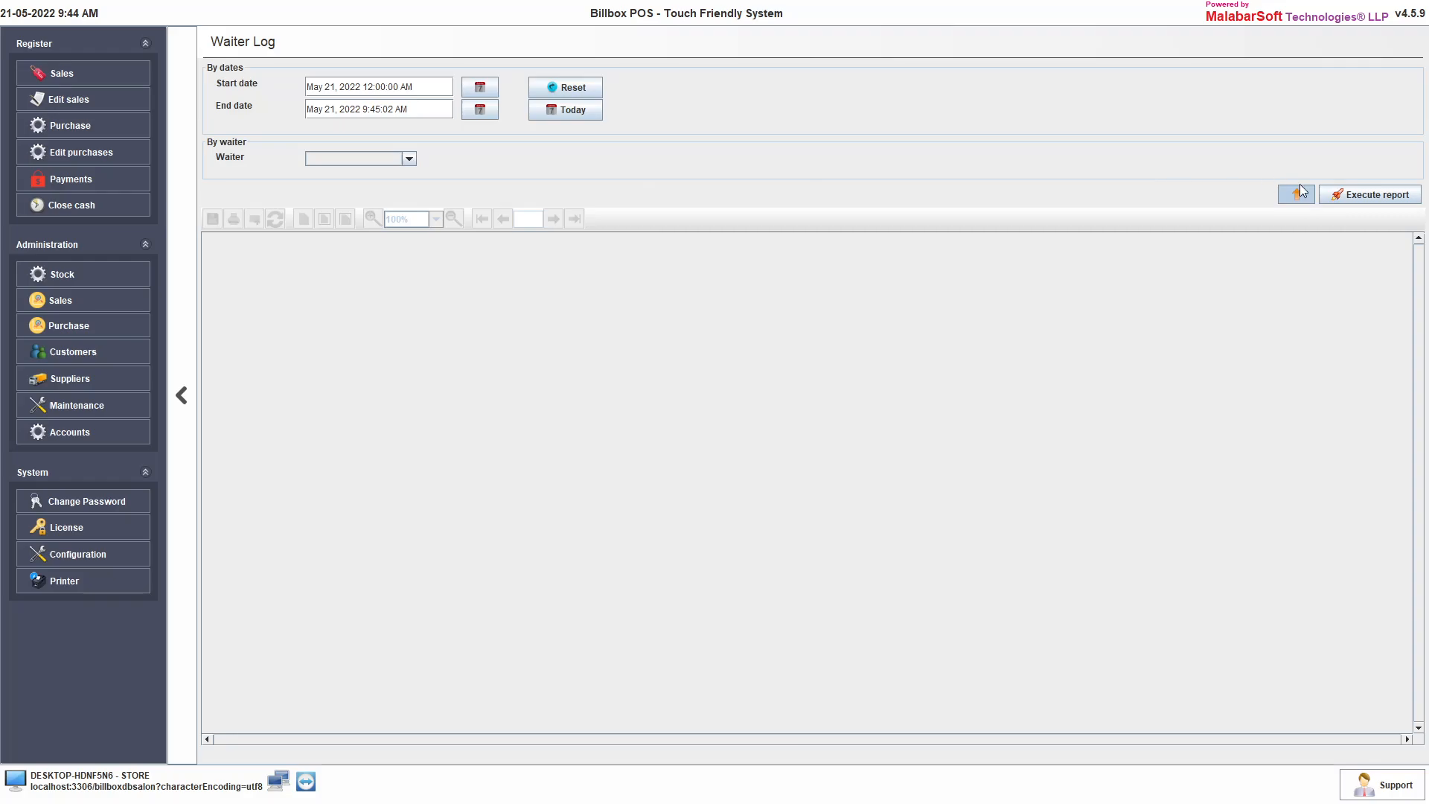
pyautogui.click(1375, 195)
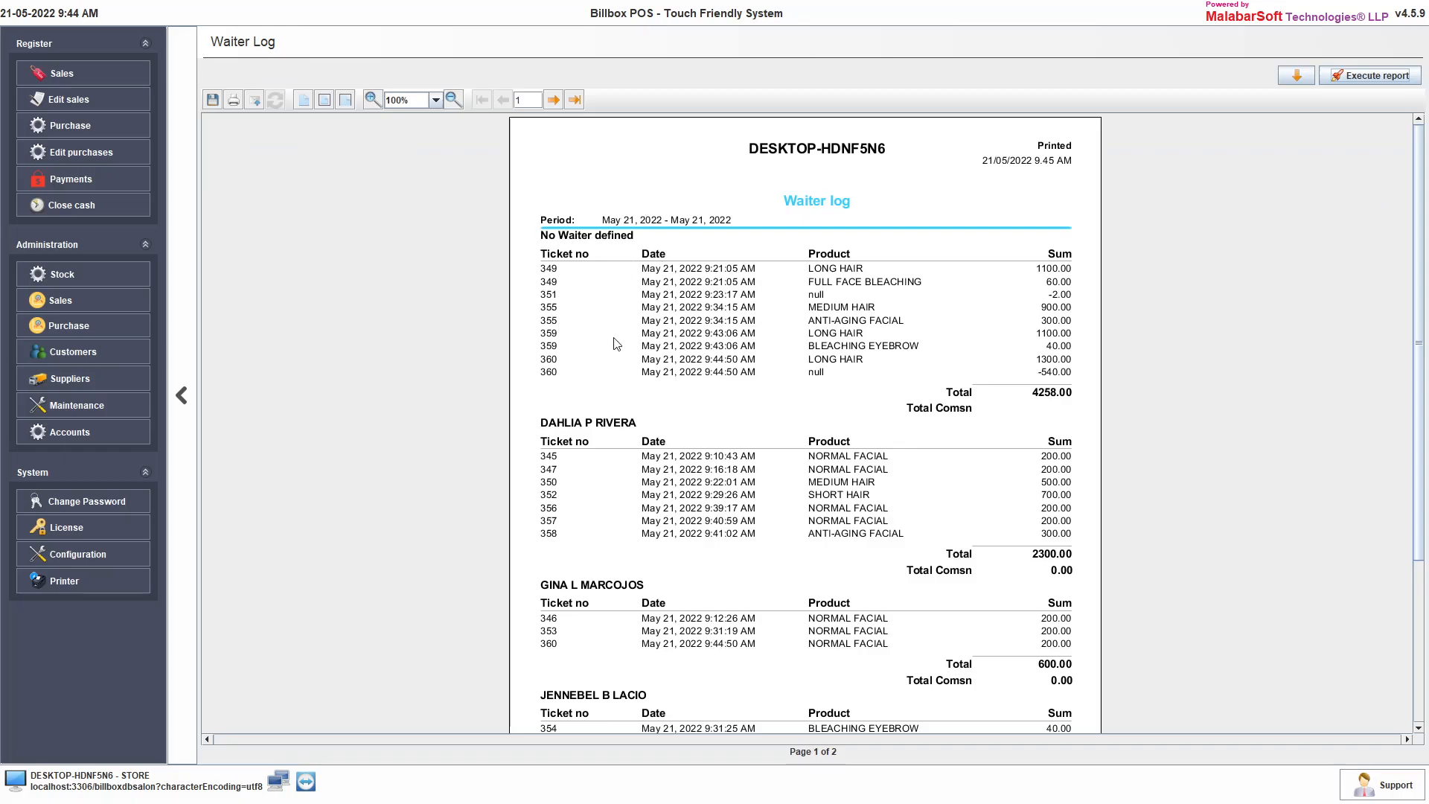
pyautogui.scroll(-3, 753, 345)
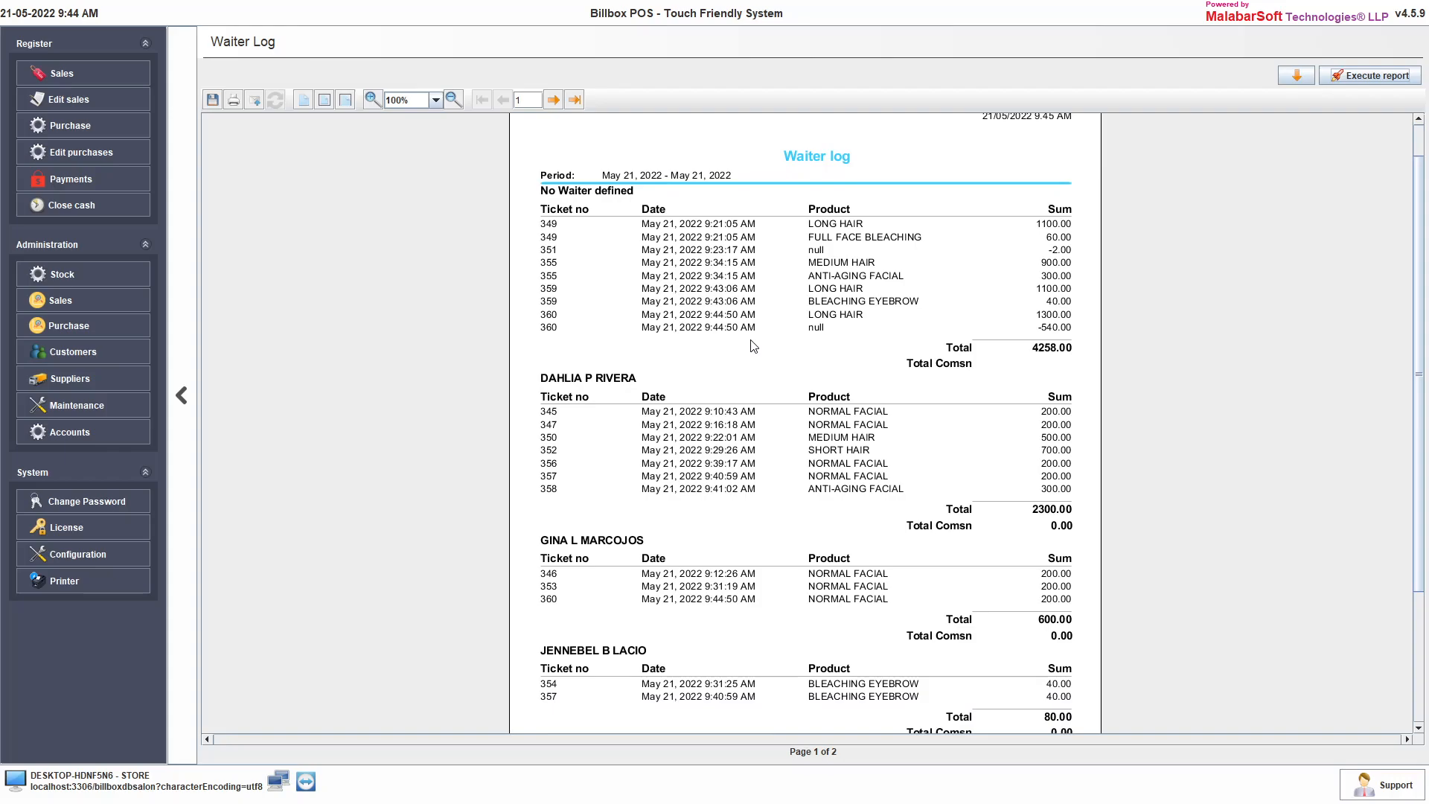
pyautogui.scroll(3, 753, 346)
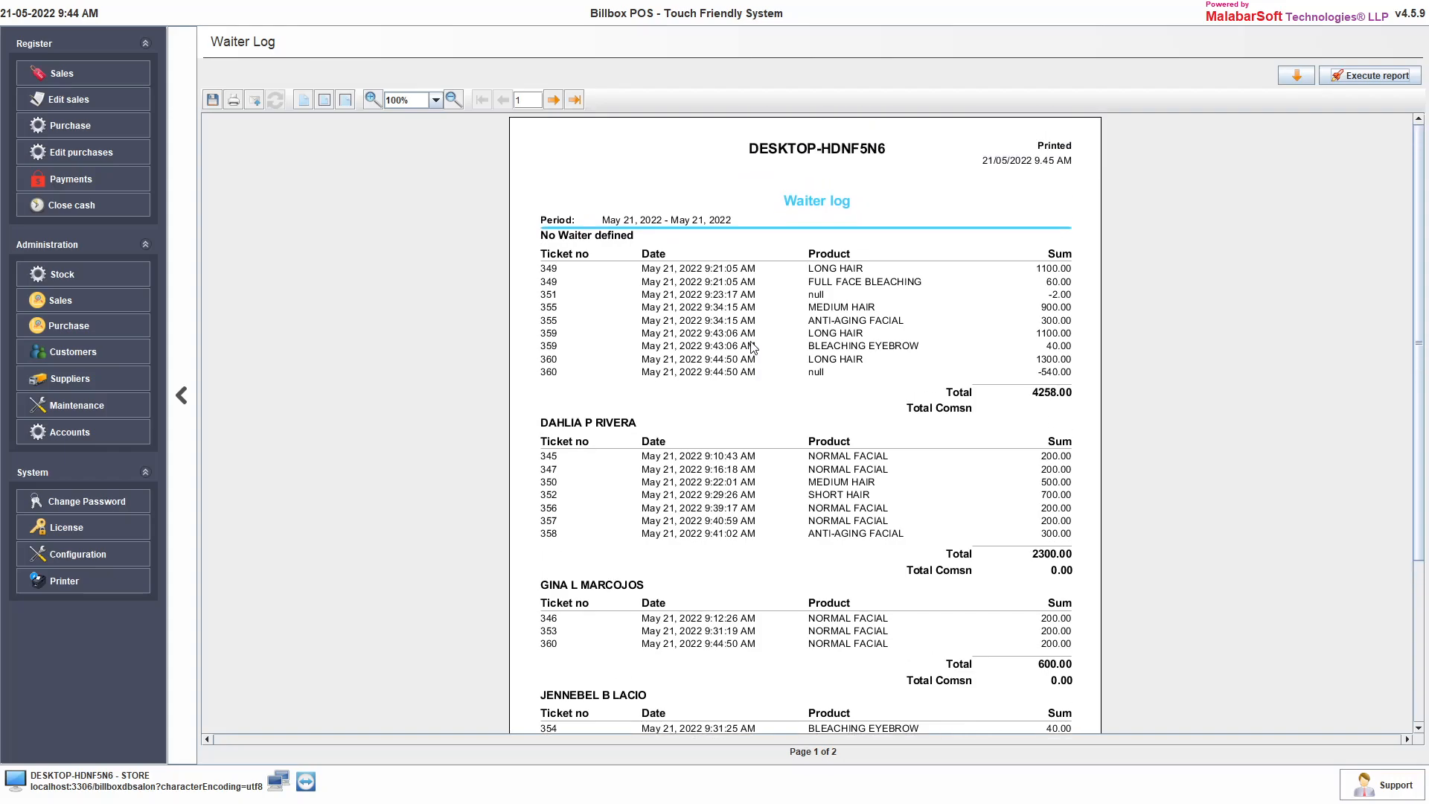
# Step: Filter the Waiter Log to the first staff member listed after All and run the report again
pyautogui.click(1301, 76)
pyautogui.click(410, 158)
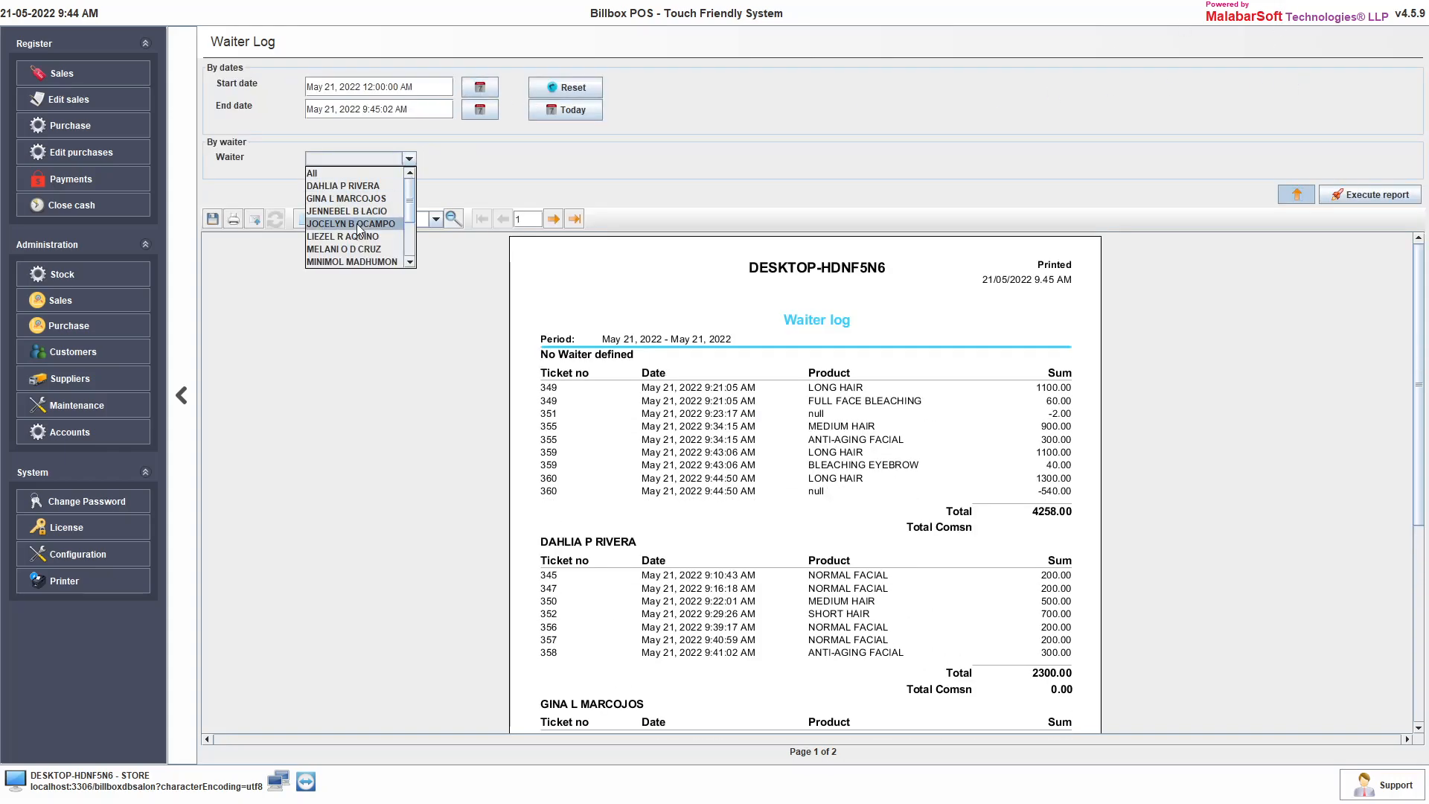
pyautogui.click(353, 224)
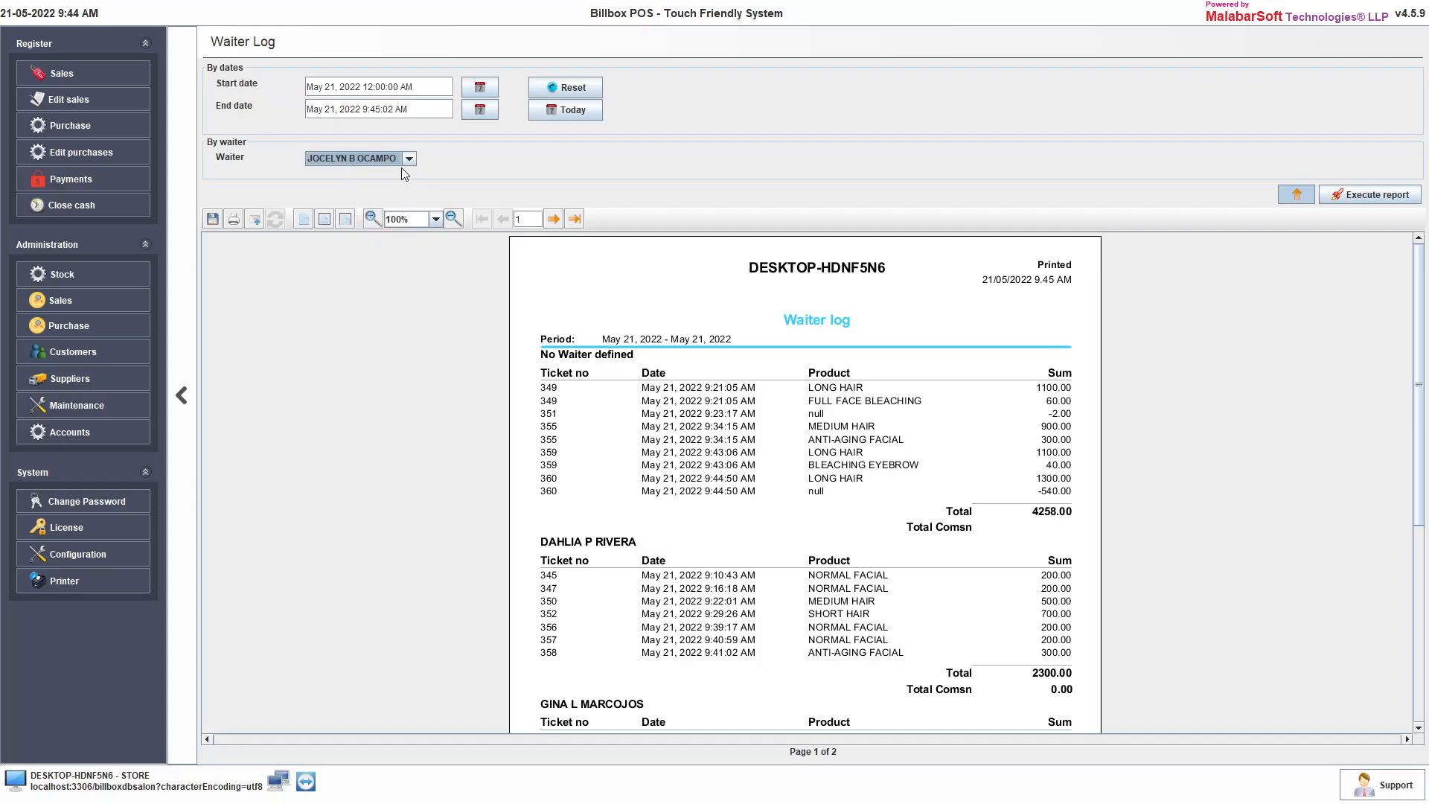
pyautogui.click(364, 159)
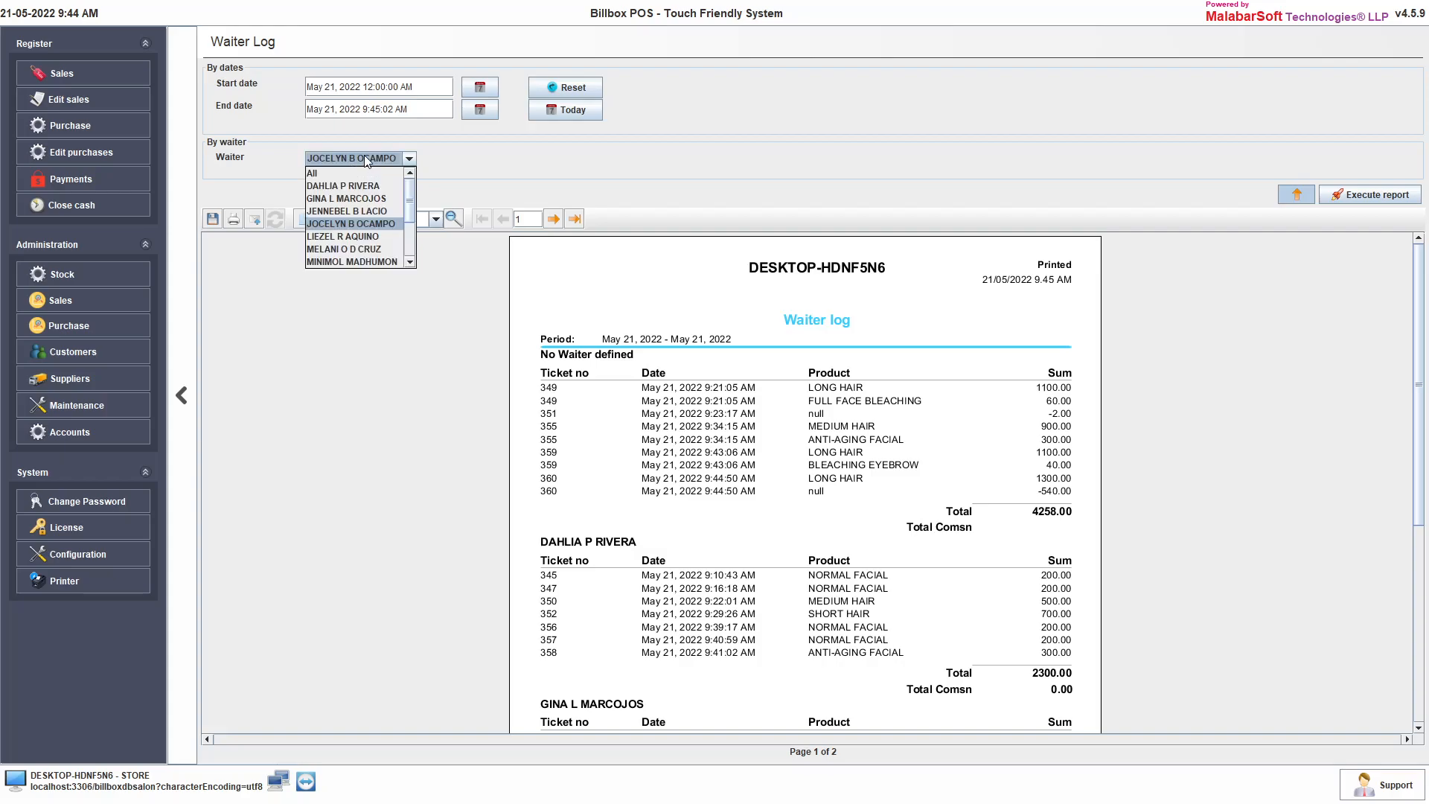
pyautogui.click(342, 184)
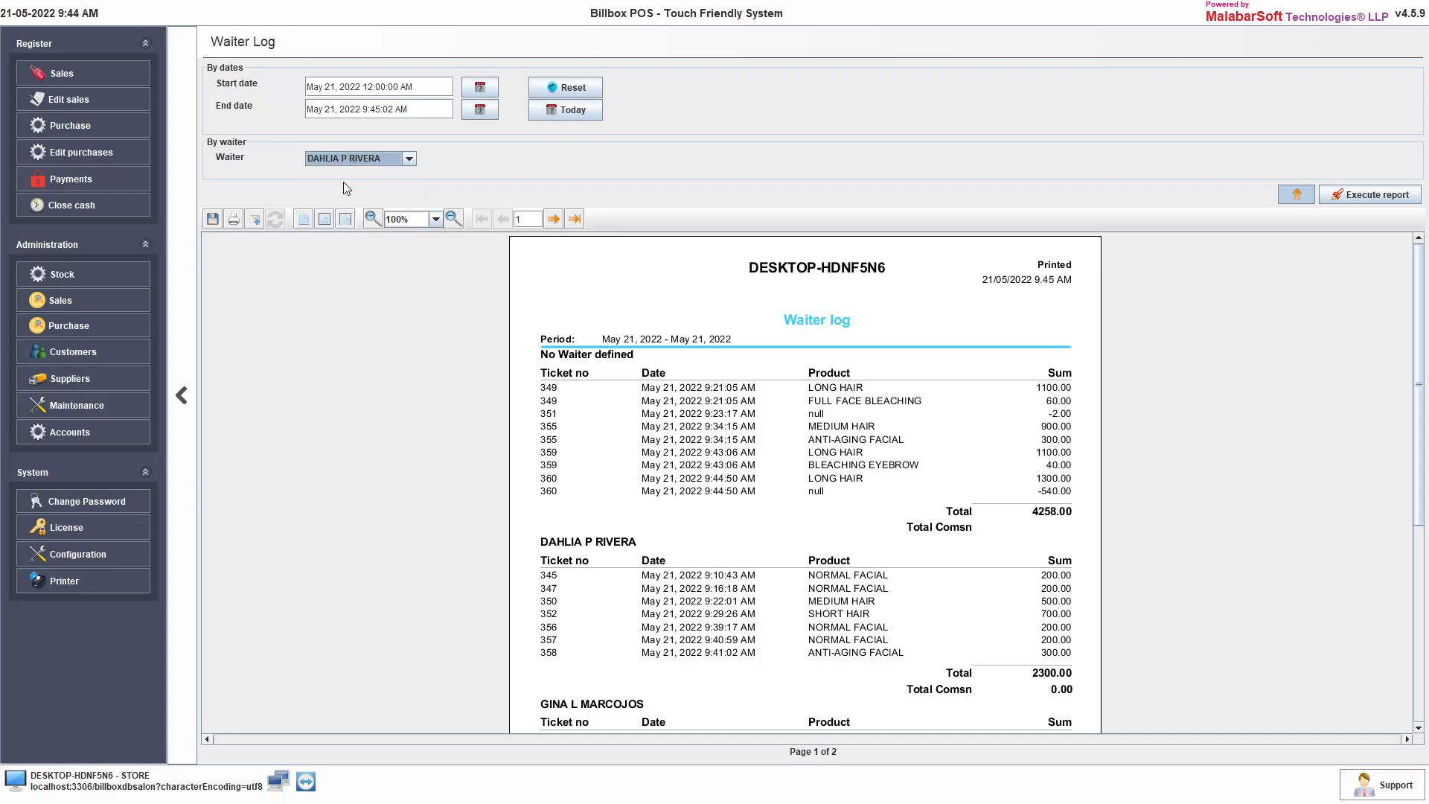
pyautogui.click(1358, 192)
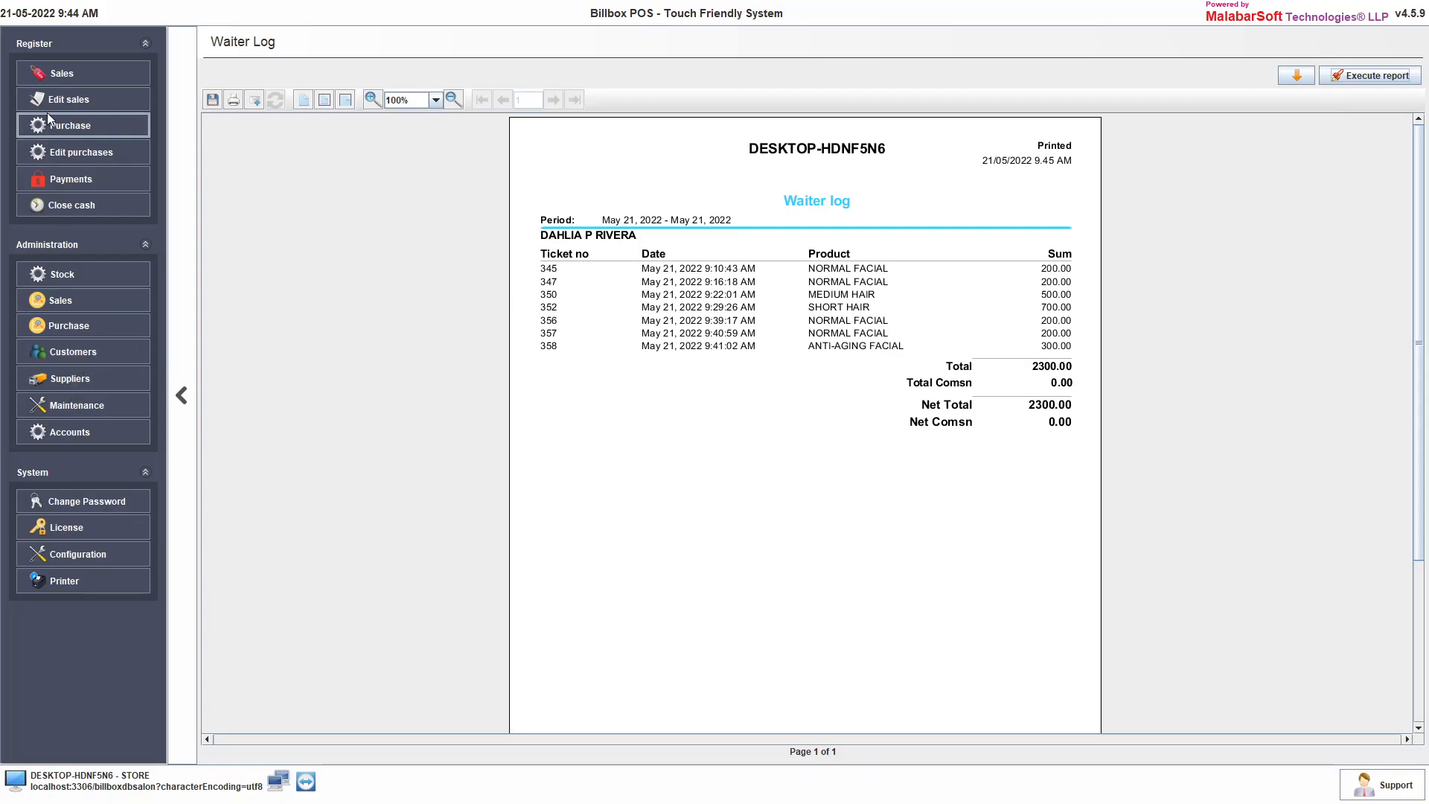
# Step: Review the register's Edit sales, Purchase, Edit purchases and Payments screens, including the purchase category list
pyautogui.click(94, 102)
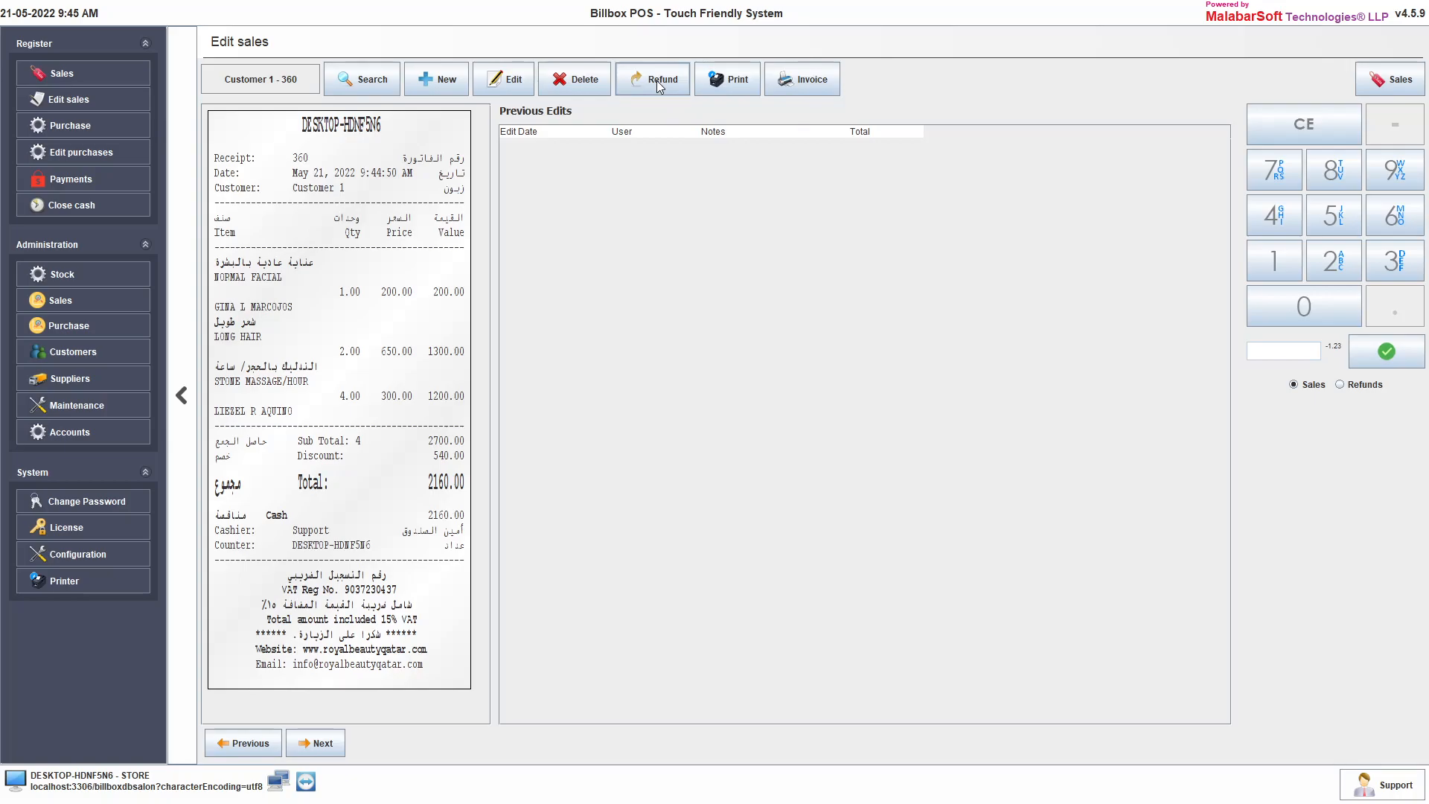
pyautogui.click(67, 127)
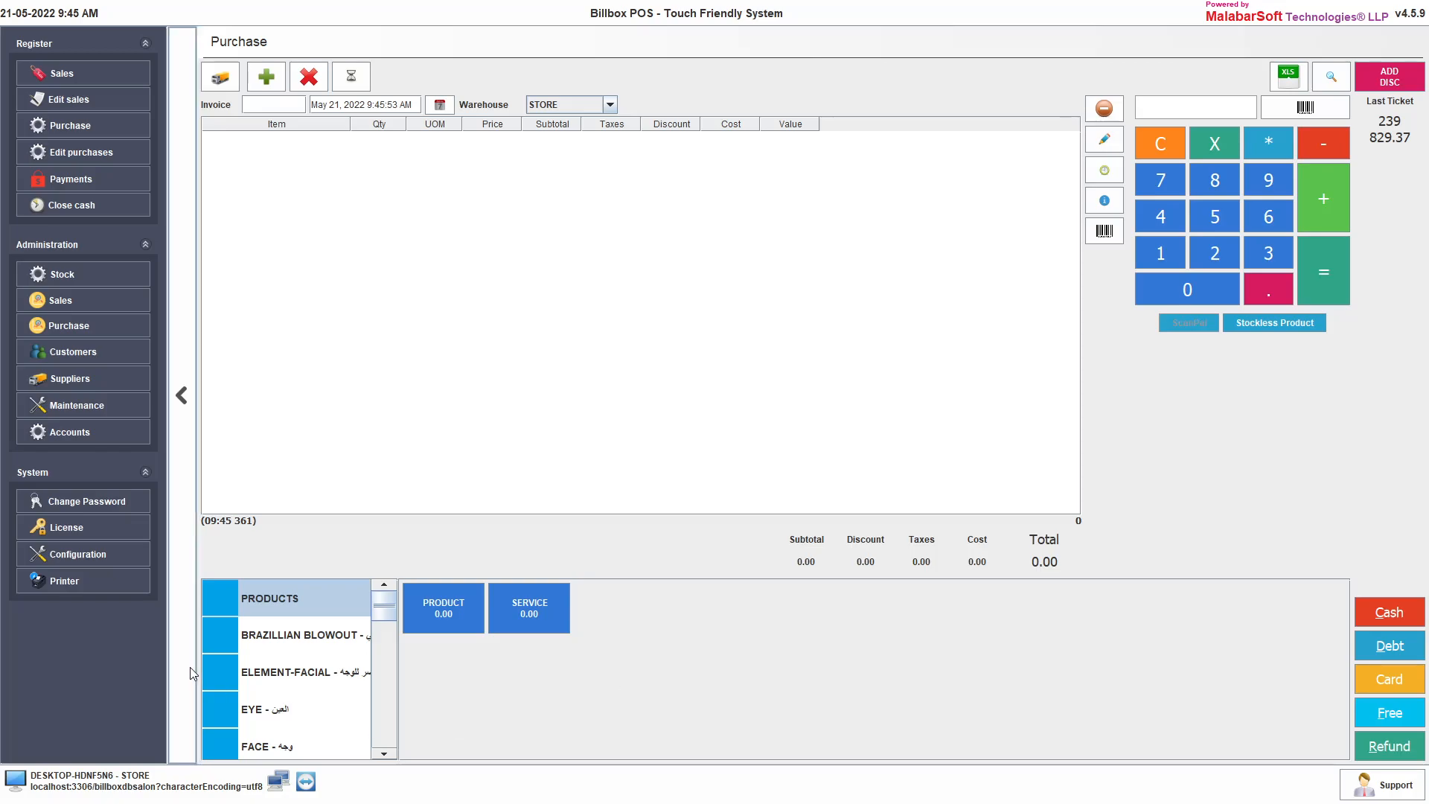
pyautogui.scroll(-5, 298, 677)
pyautogui.scroll(6, 298, 677)
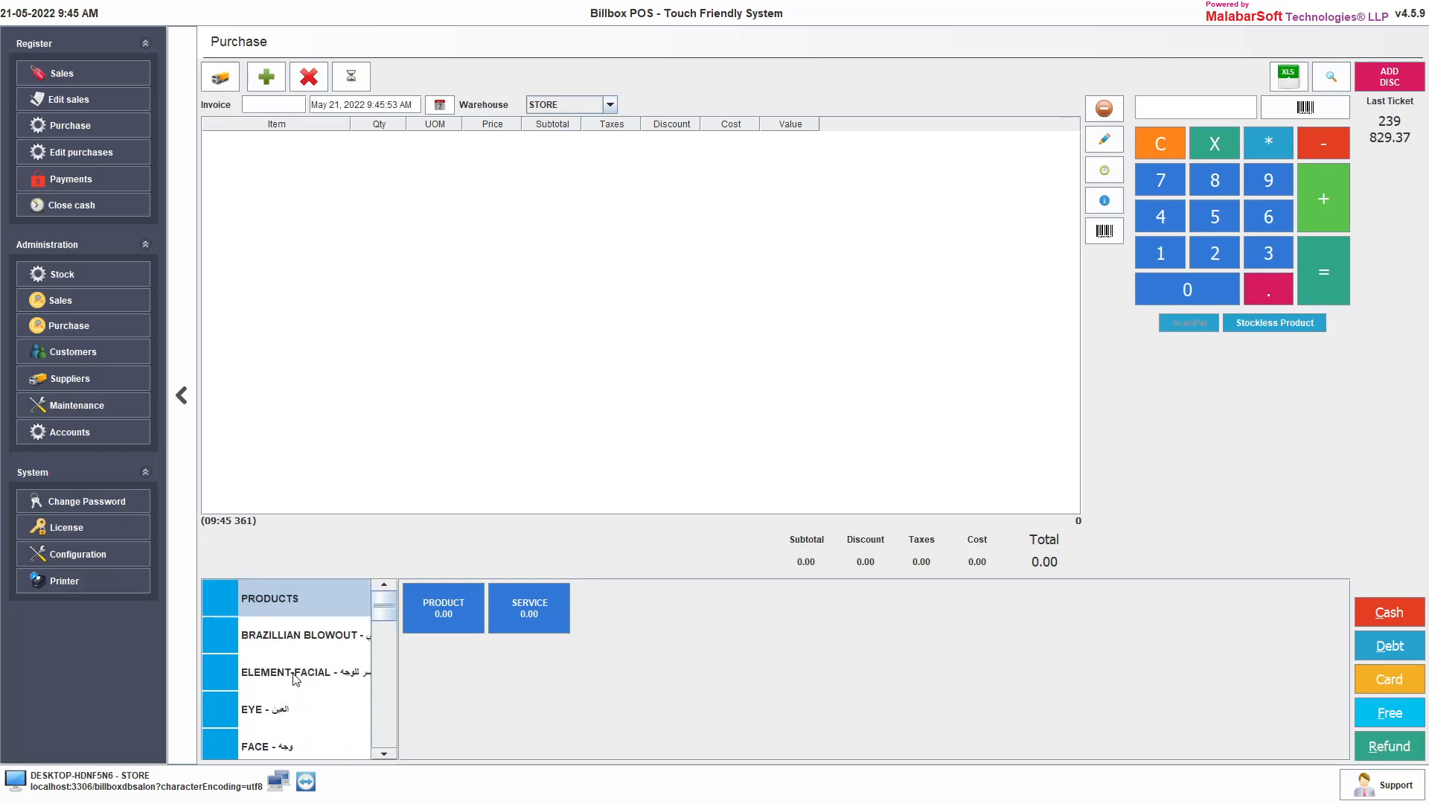
pyautogui.click(73, 147)
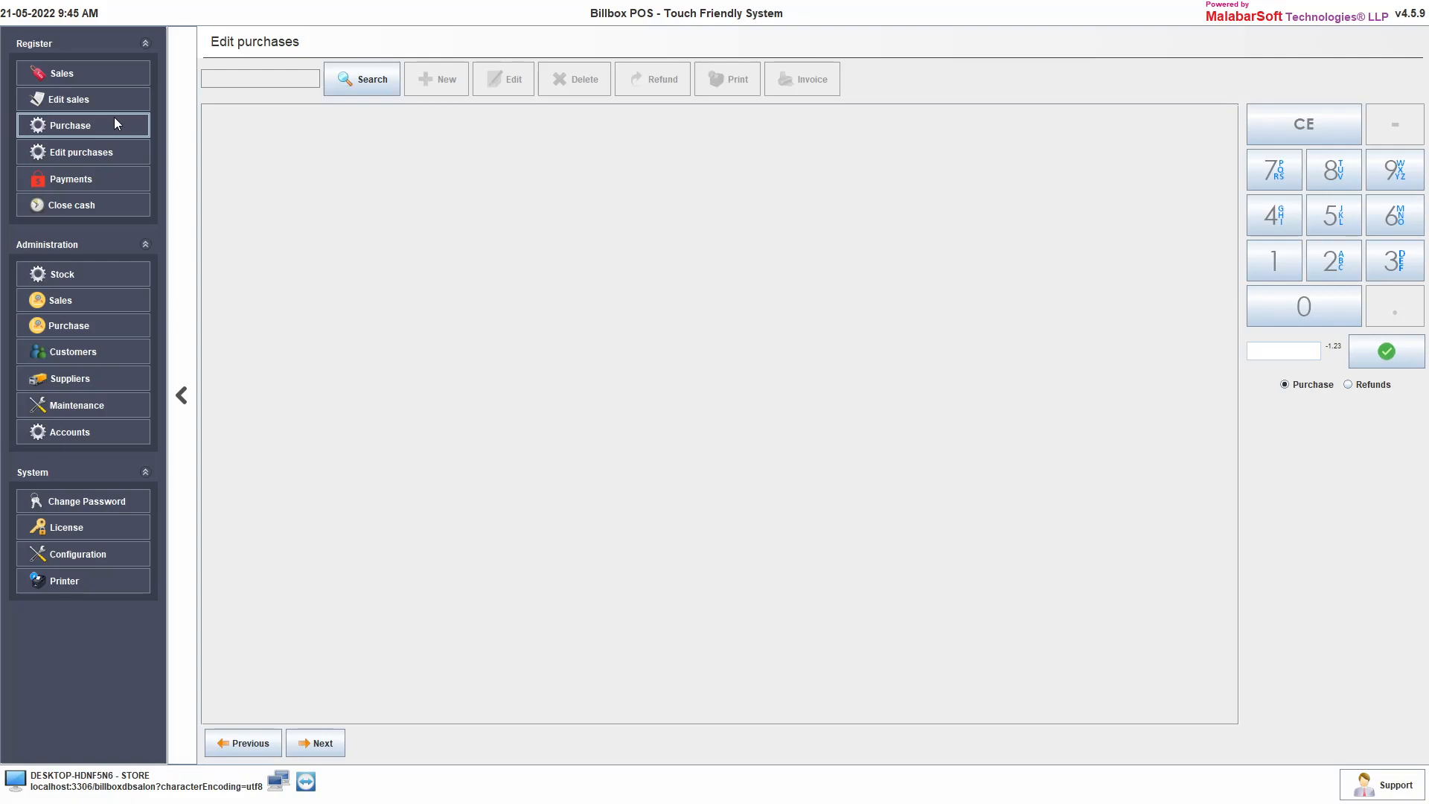
pyautogui.click(92, 175)
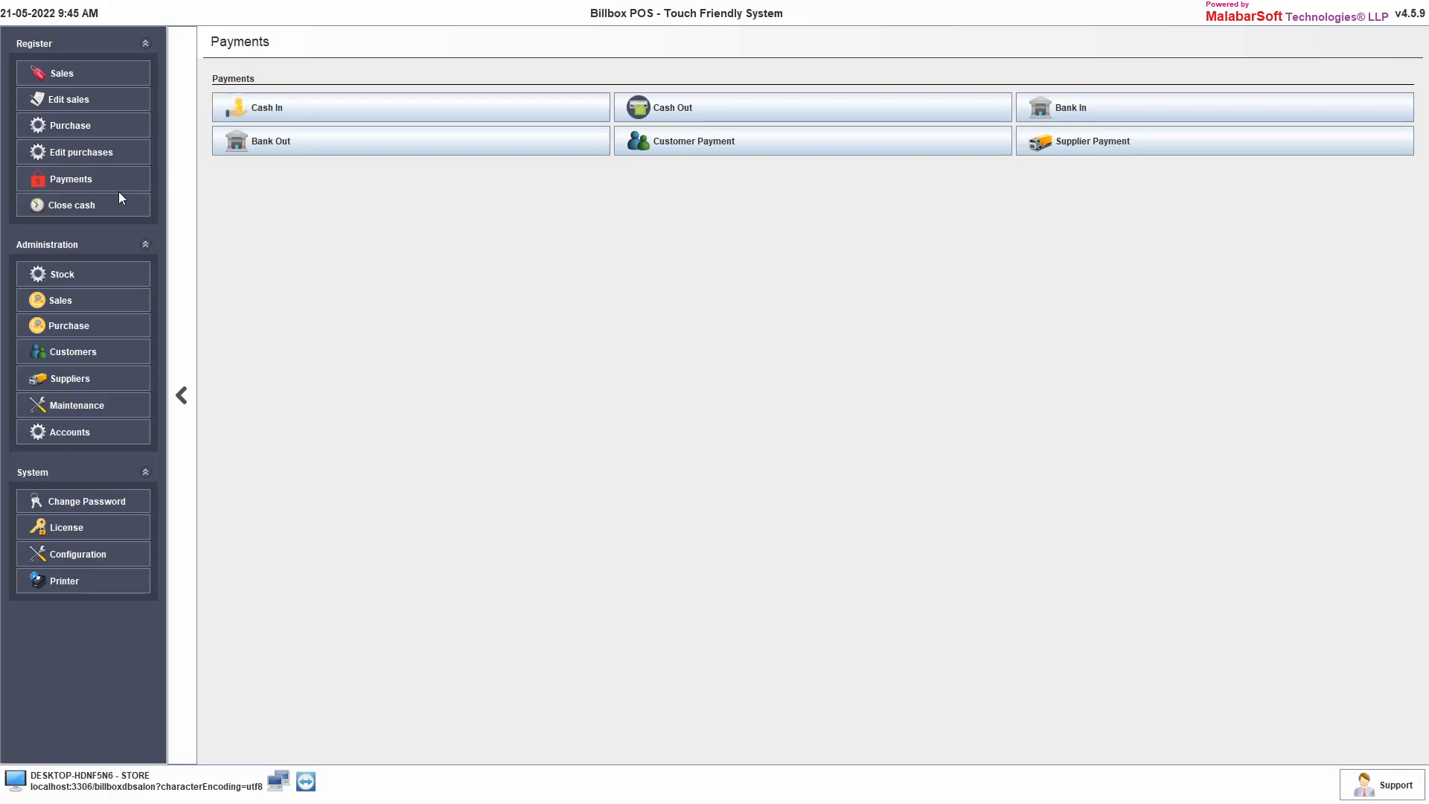
# Step: Look through the administration options for Customers, Suppliers and Maintenance
pyautogui.click(78, 352)
pyautogui.click(95, 380)
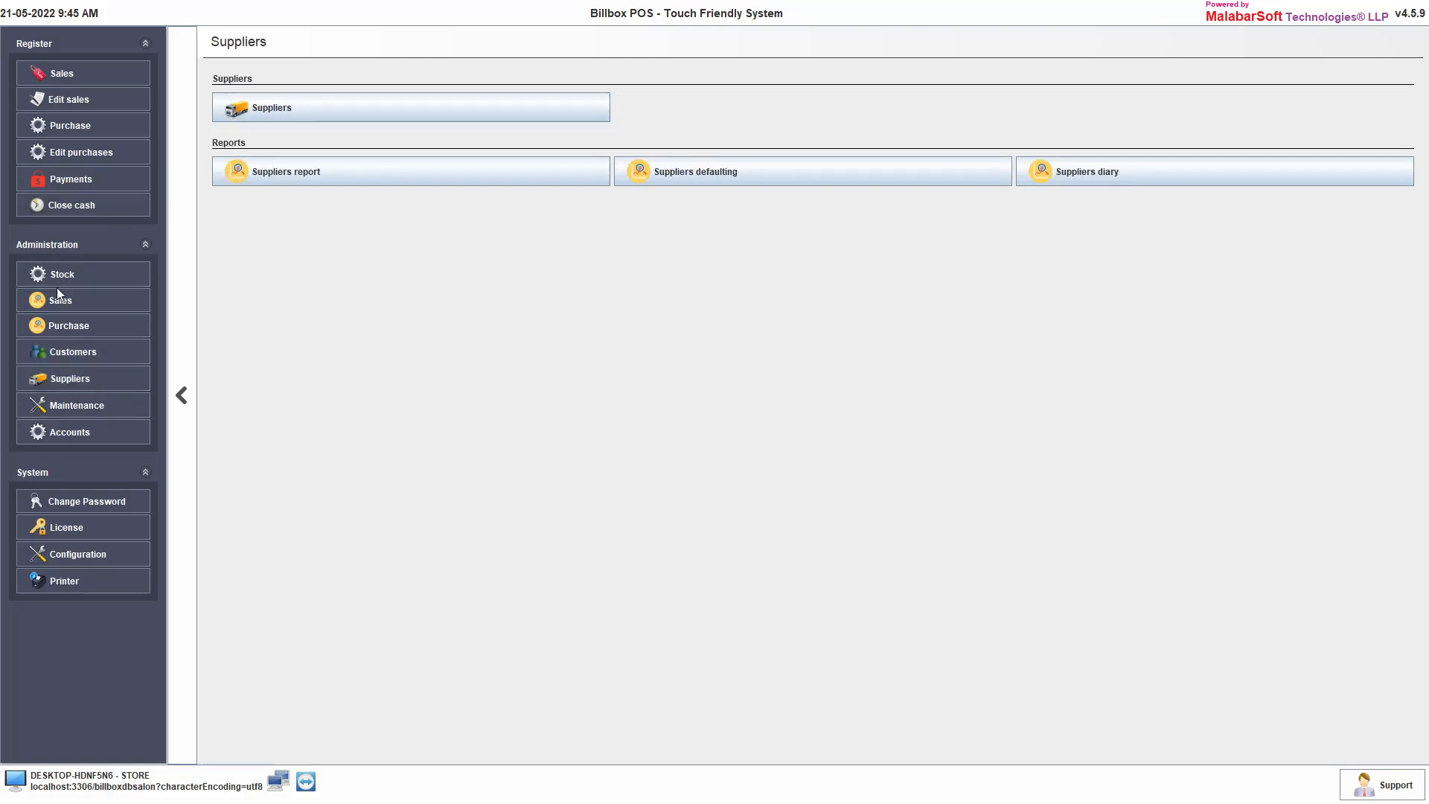
pyautogui.click(86, 411)
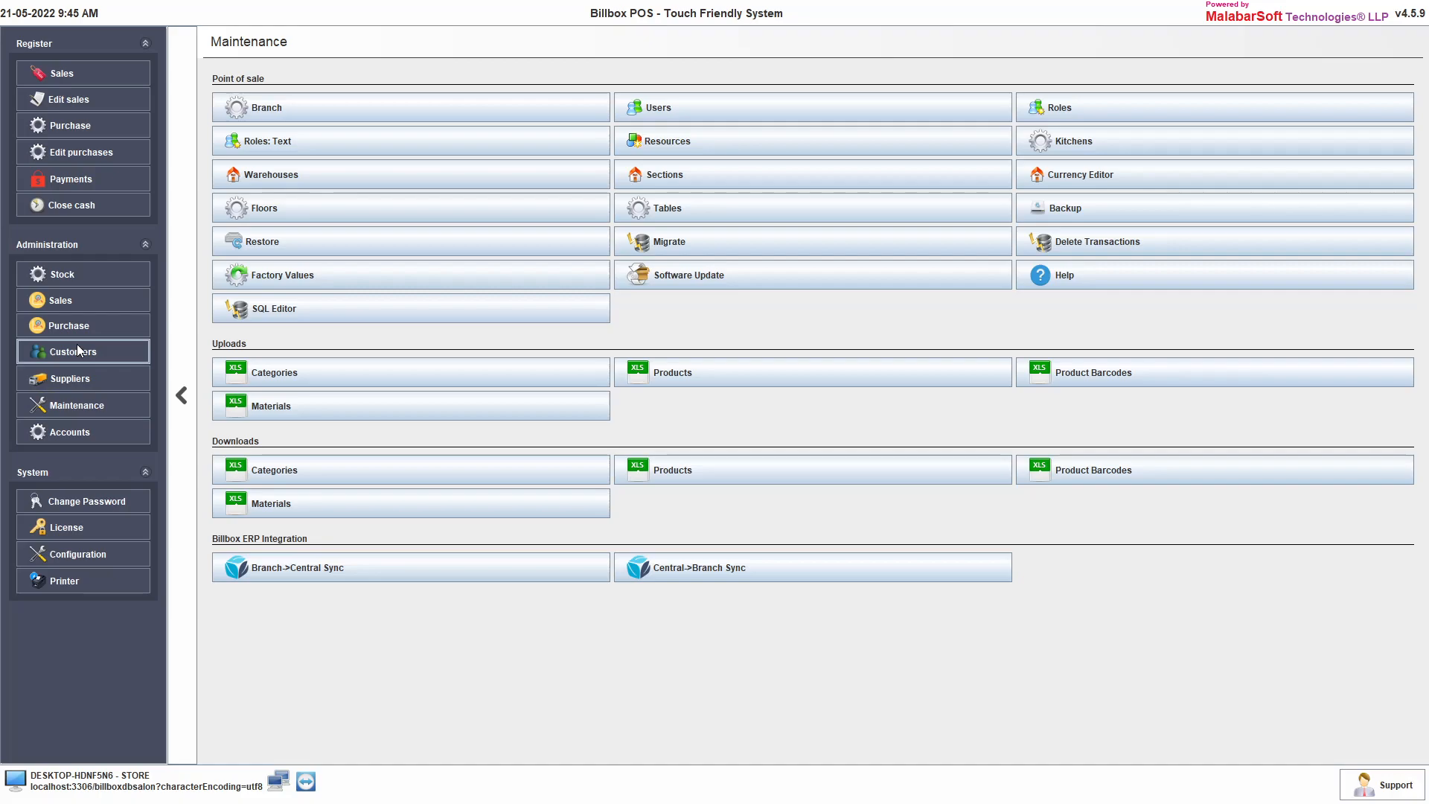
# Step: Examine the Staff list in the stock Receipt Notes and the colour choices for the eighth staff entry, then return to the Stock overview
pyautogui.click(72, 273)
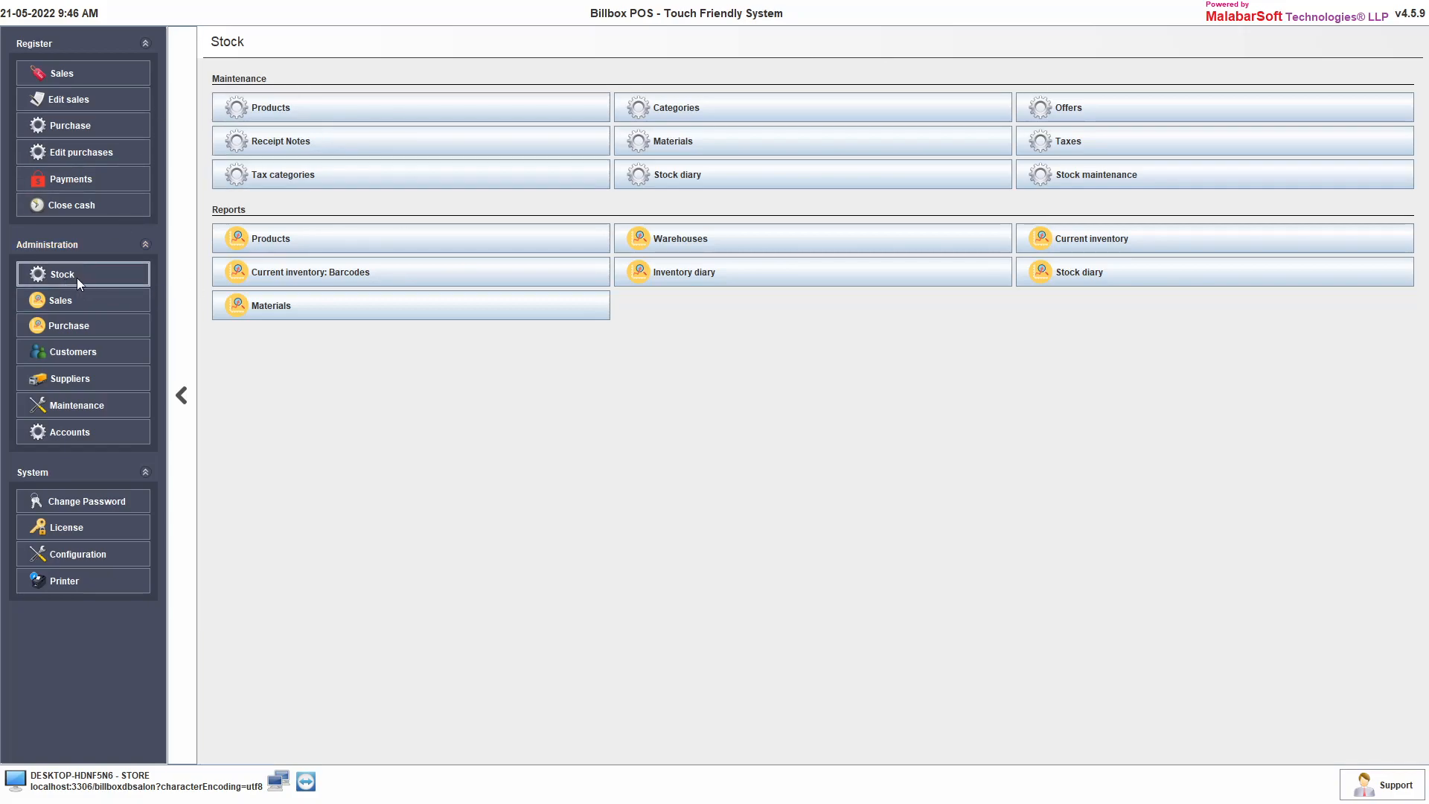
pyautogui.click(260, 143)
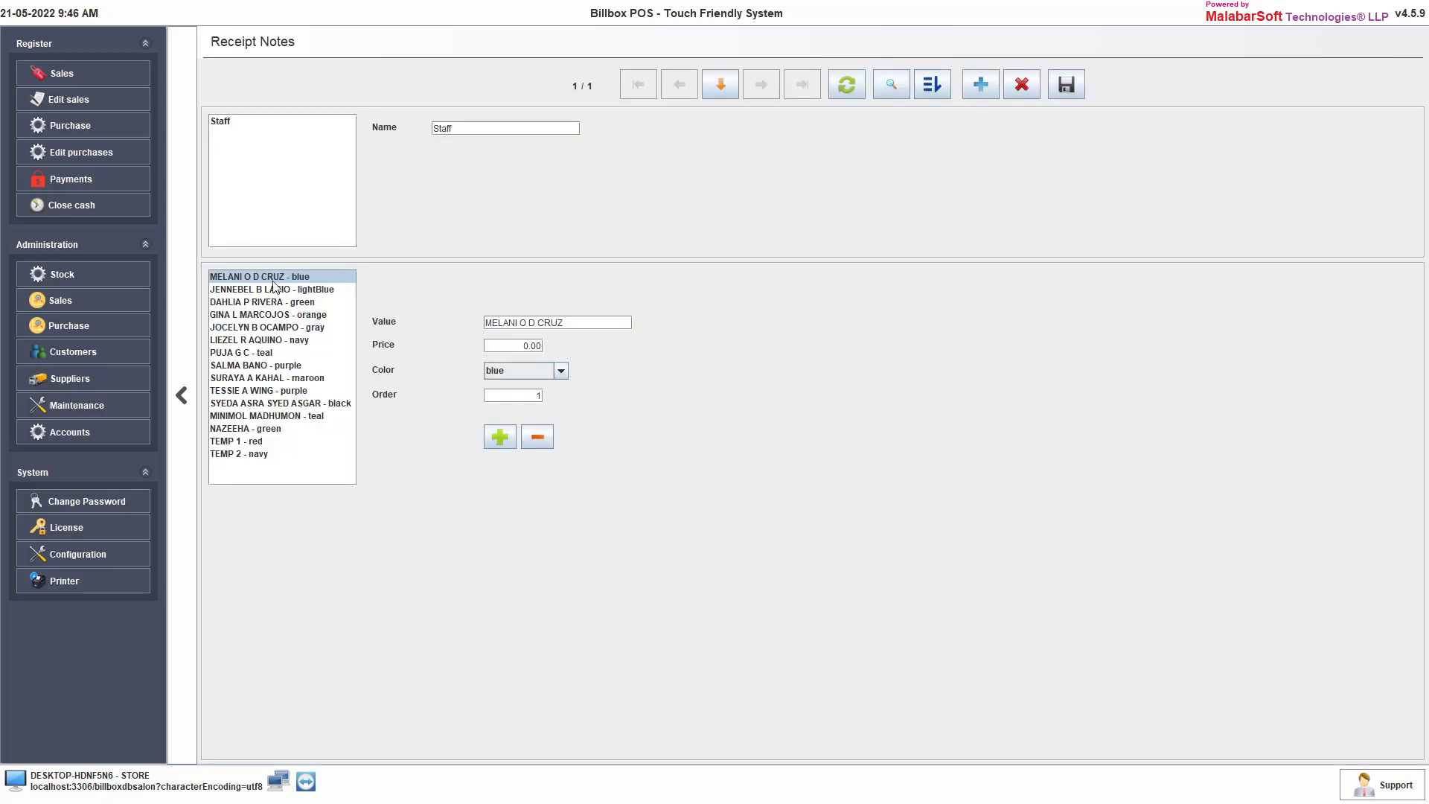
pyautogui.click(275, 369)
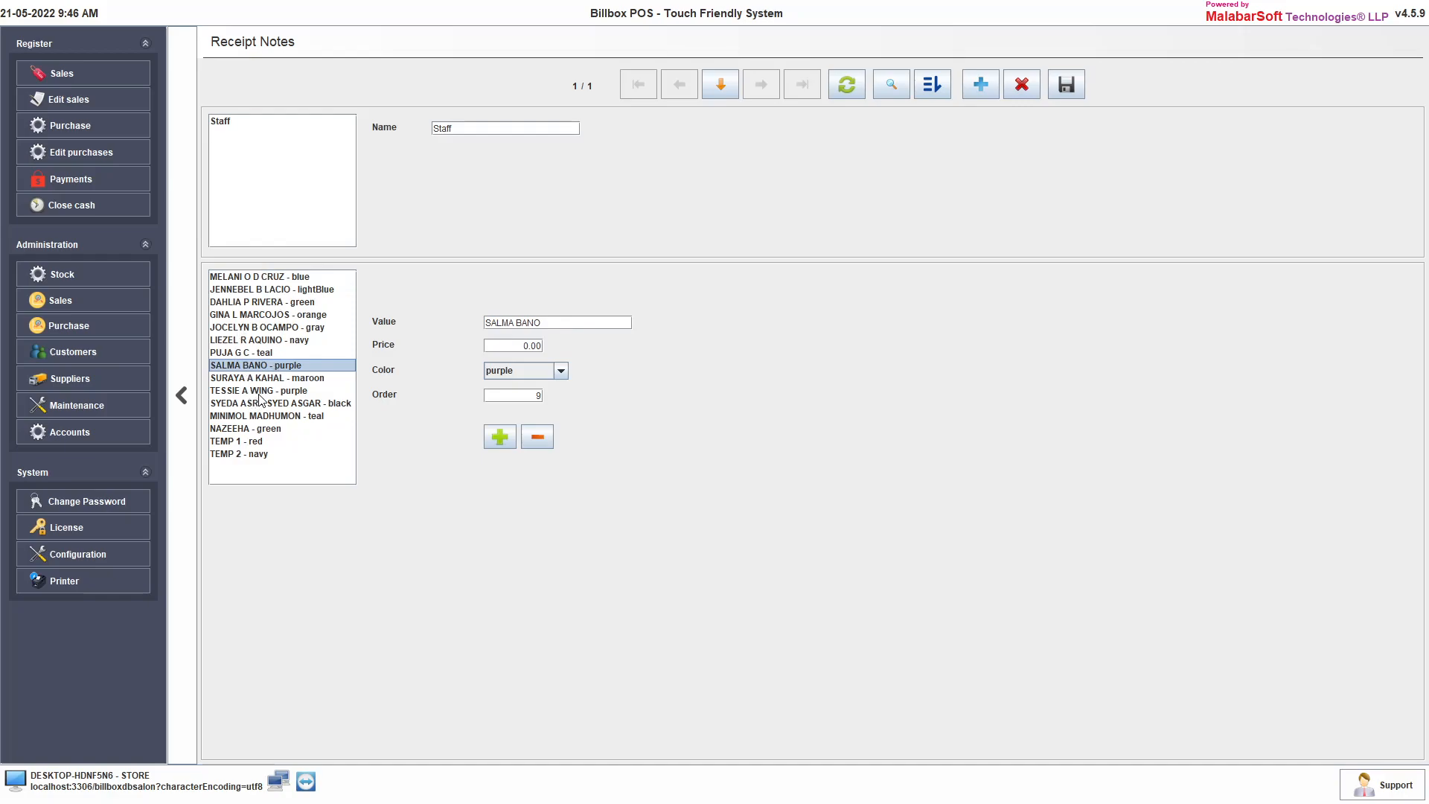
pyautogui.click(562, 374)
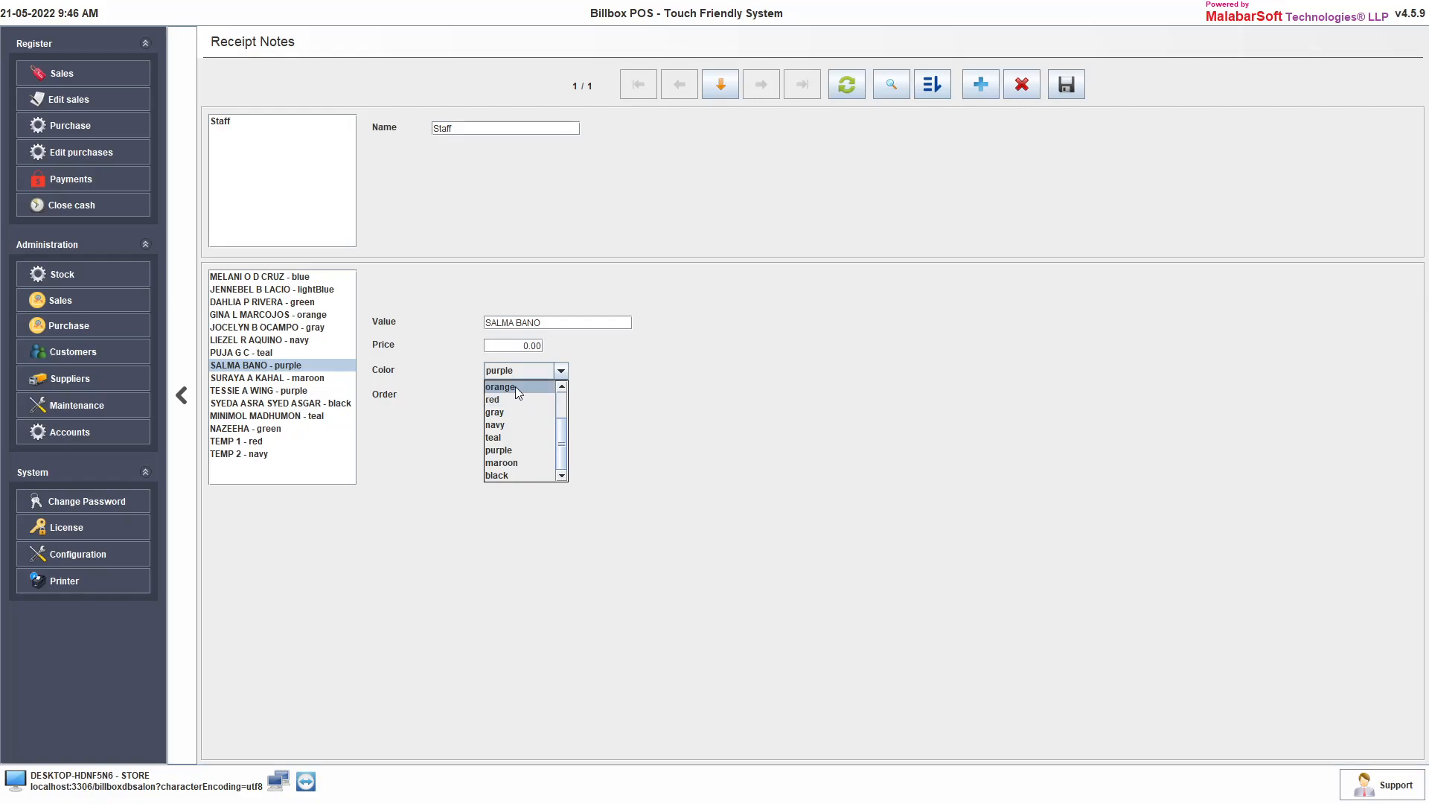
pyautogui.click(618, 387)
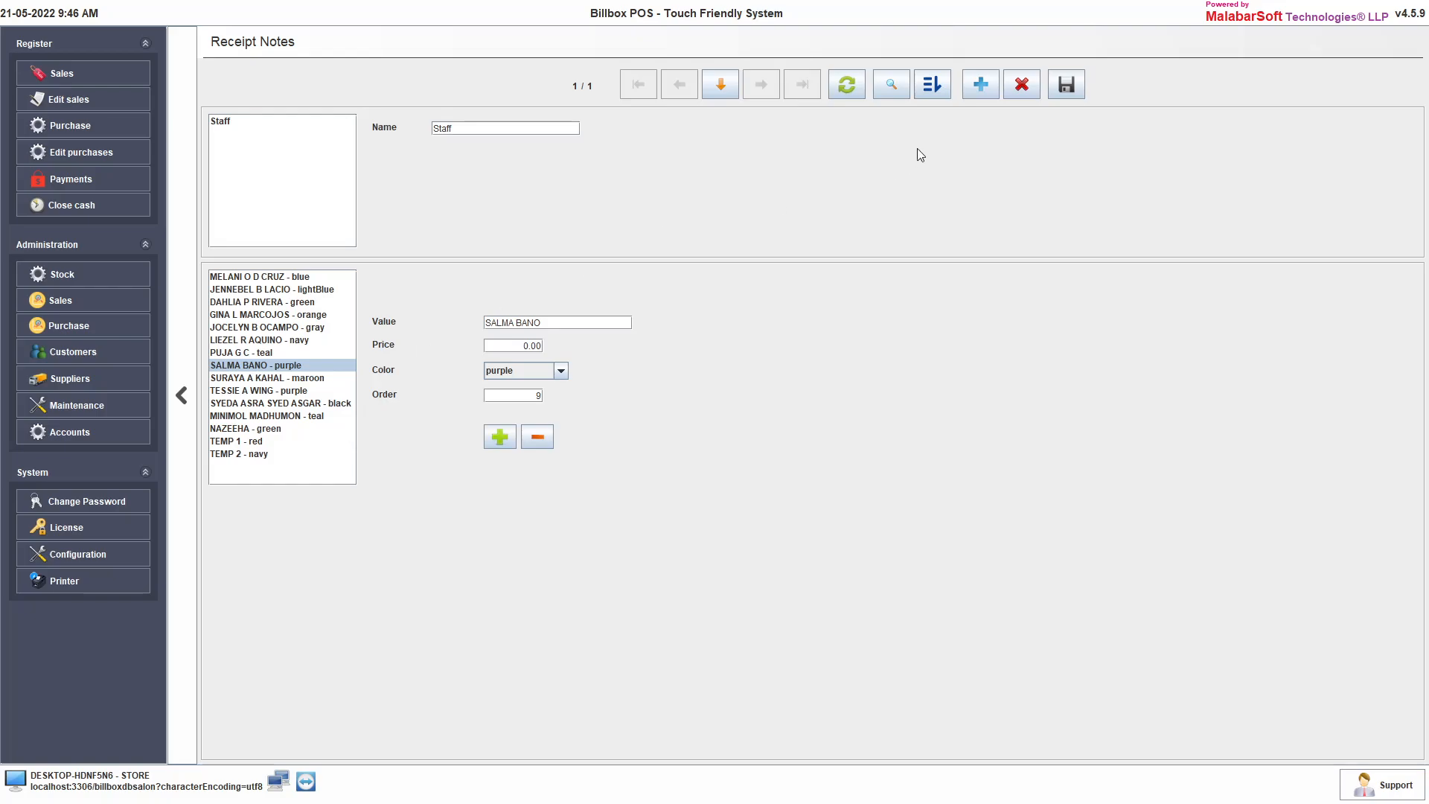
pyautogui.click(87, 279)
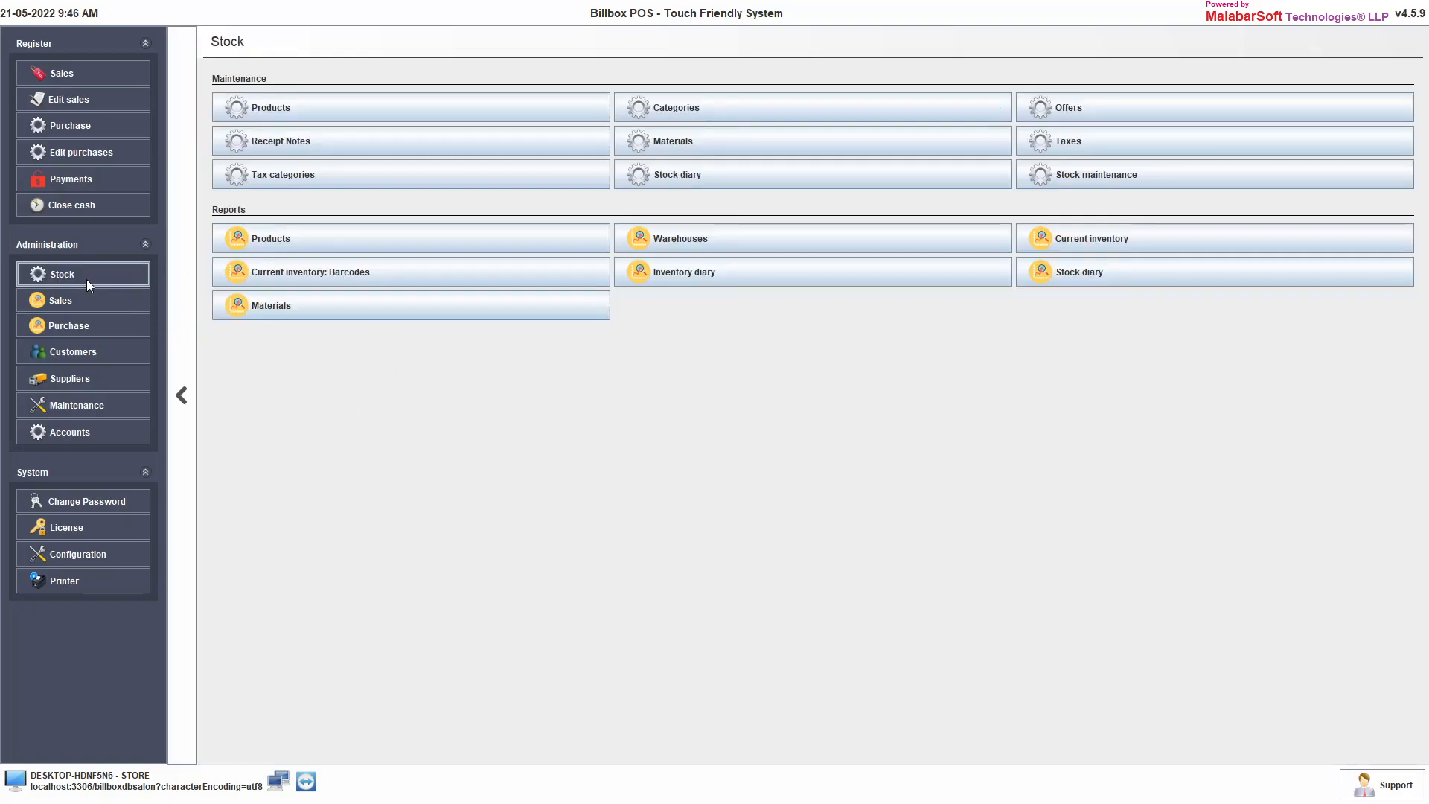